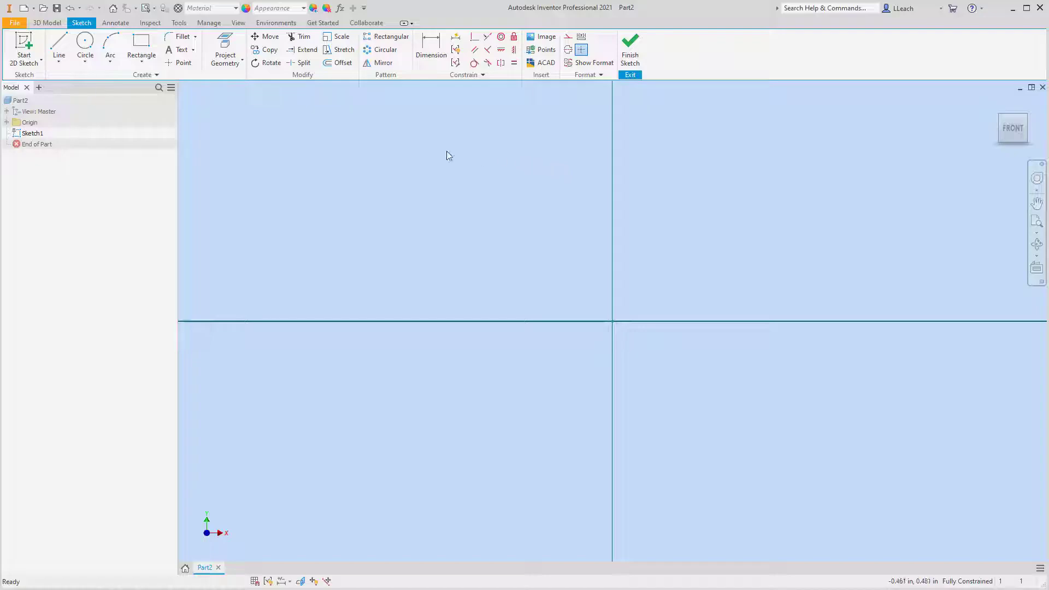
Draw a 3.5 in horizontal base line along the horizontal axis, starting to the left of the vertical axis.
left_click(59, 62)
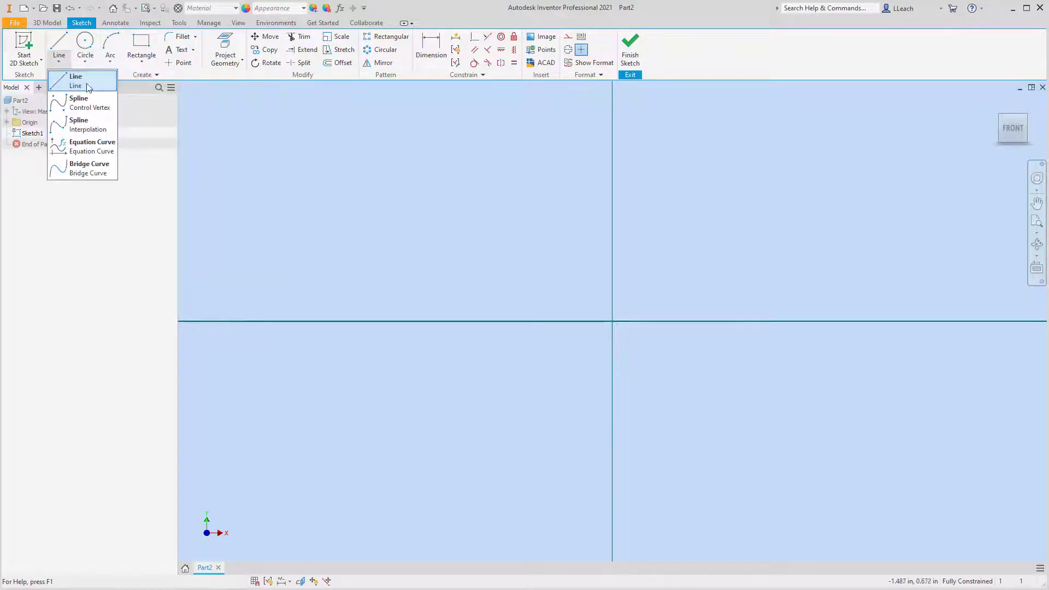
left_click(79, 81)
mouse_move(648, 234)
middle_mouse_down()
mouse_move(494, 295)
mouse_move(572, 246)
middle_mouse_up()
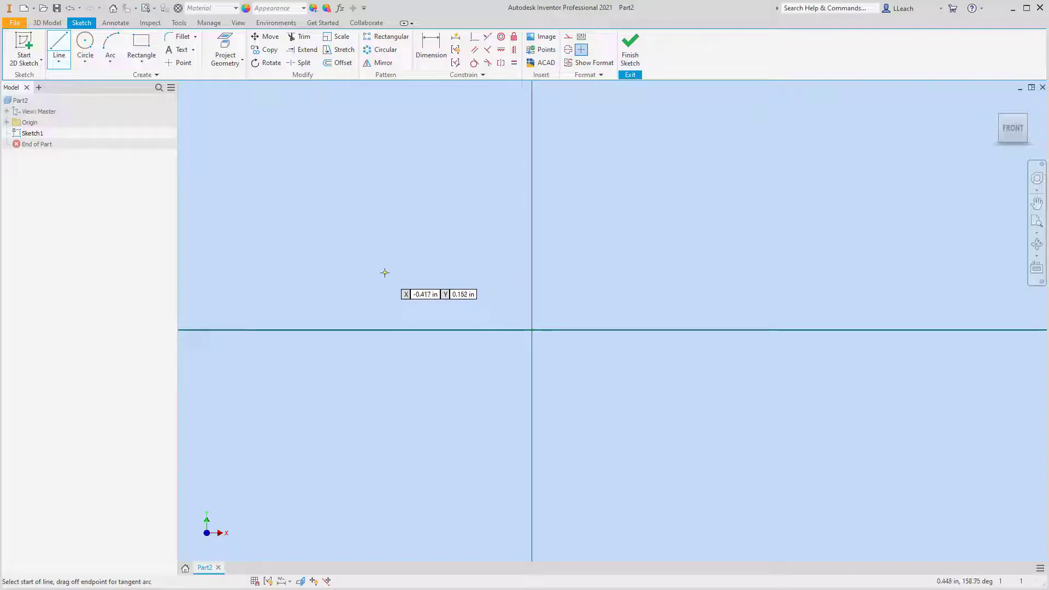
scroll(387, 271, "up", 3)
scroll(386, 272, "down", 5)
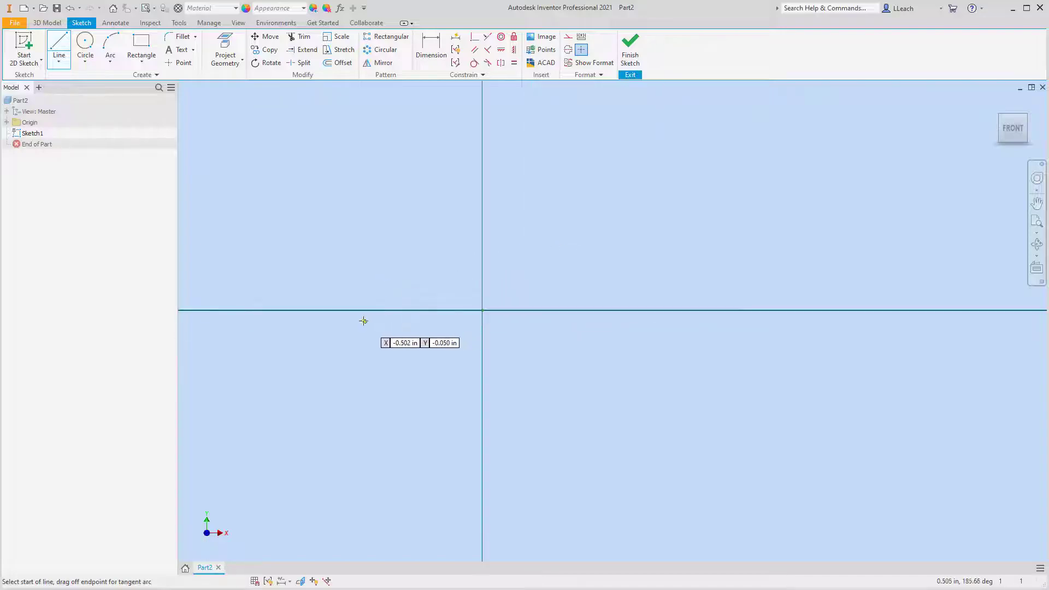
left_click(294, 309)
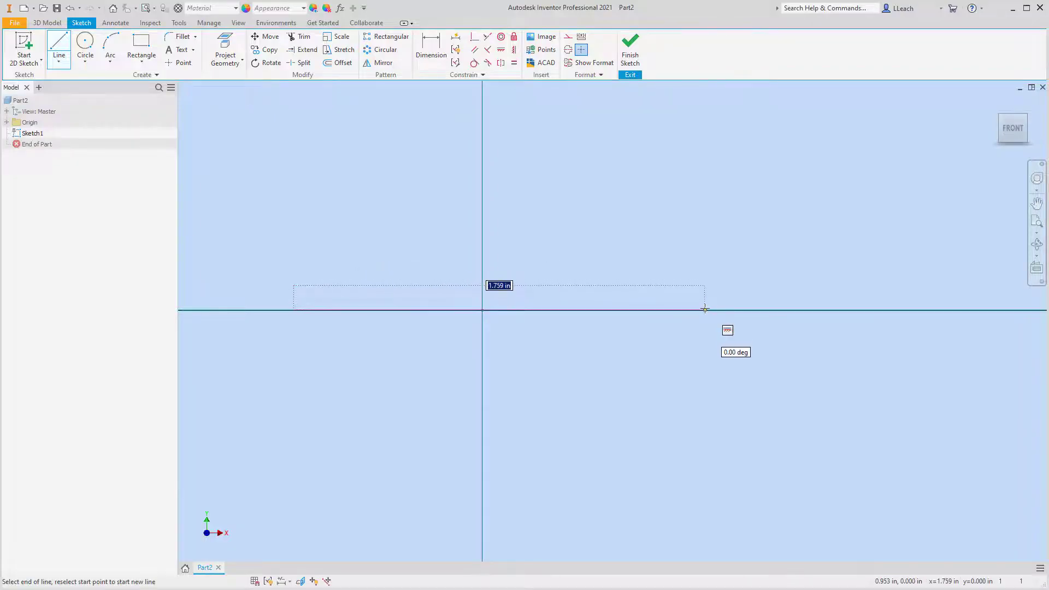
type("3.5")
key("Return")
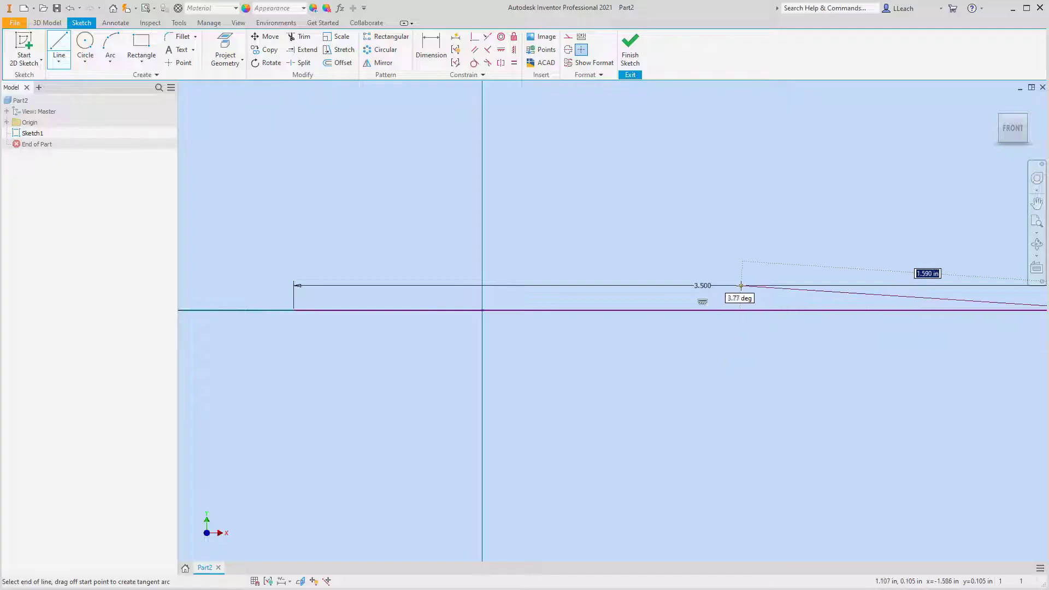
Continue the outline from the base line's right end with a 0.5 in vertical line upward.
scroll(830, 228, "down", 3)
middle_click_drag(830, 228, 651, 206)
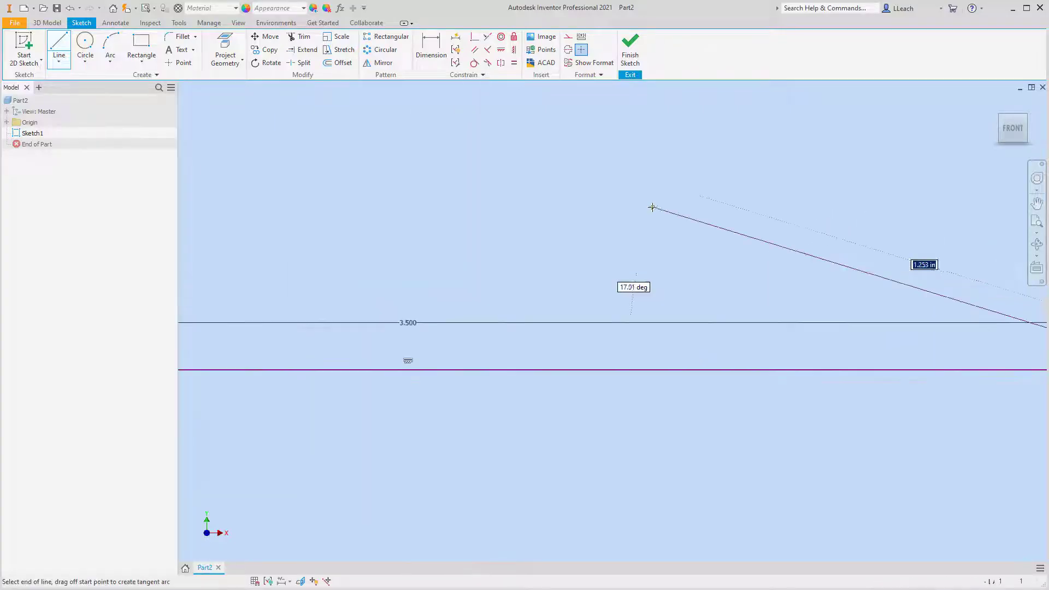
scroll(791, 218, "up", 6)
middle_click_drag(794, 219, 686, 309)
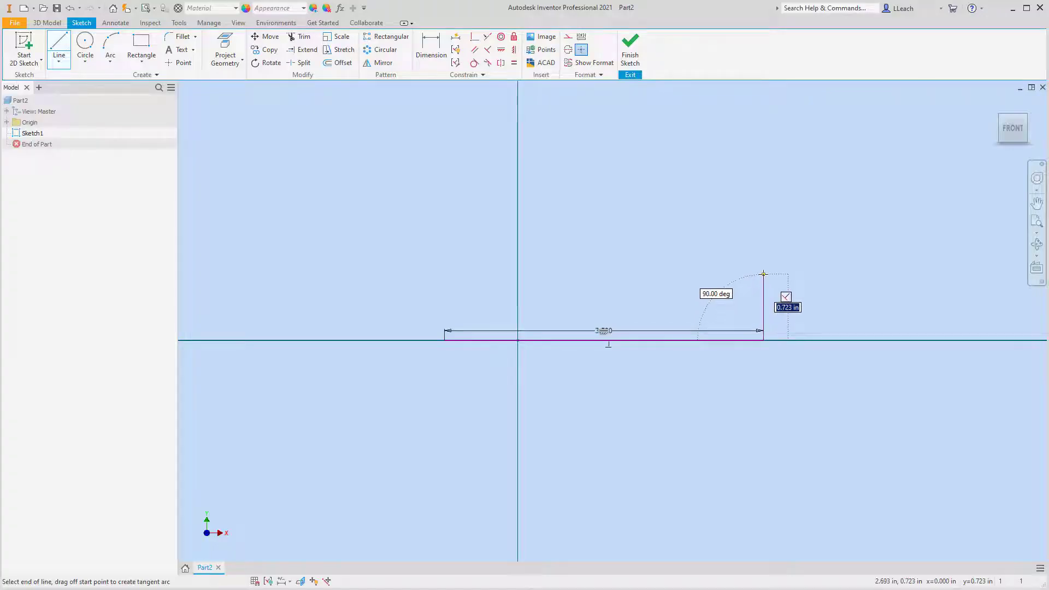
type(".5")
key("Return")
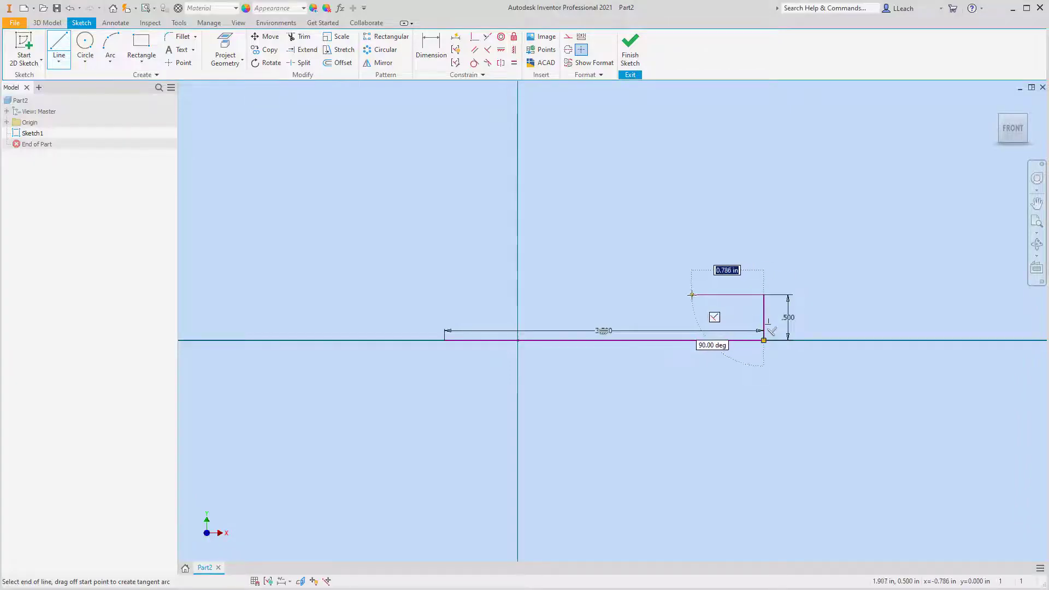
Continue the right side with a 0.75 in horizontal line inward and a 2 in vertical line upward, ending the line chain there.
type(".7")
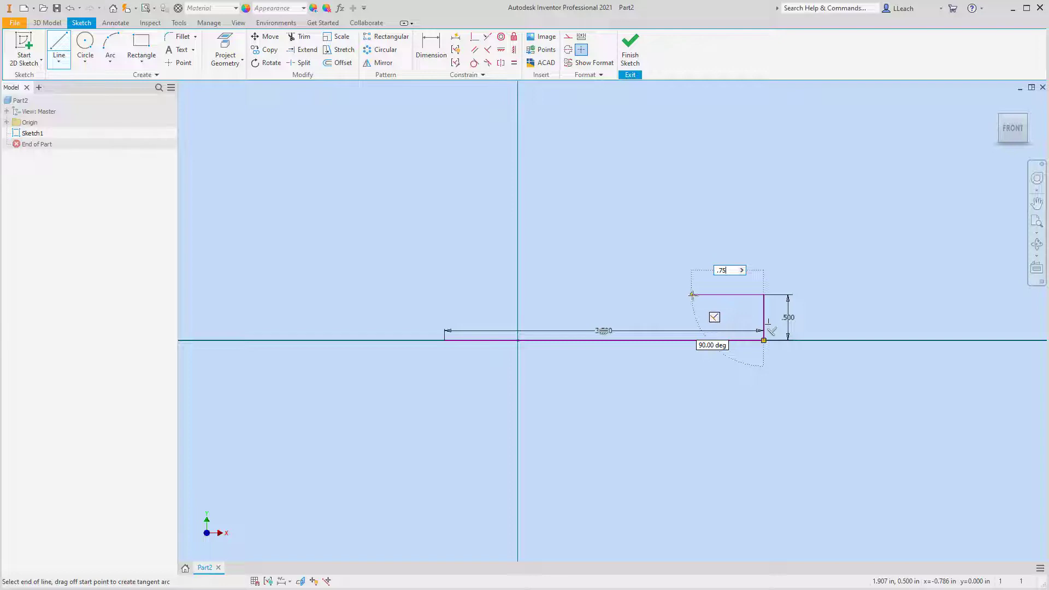
type("5")
key("Return")
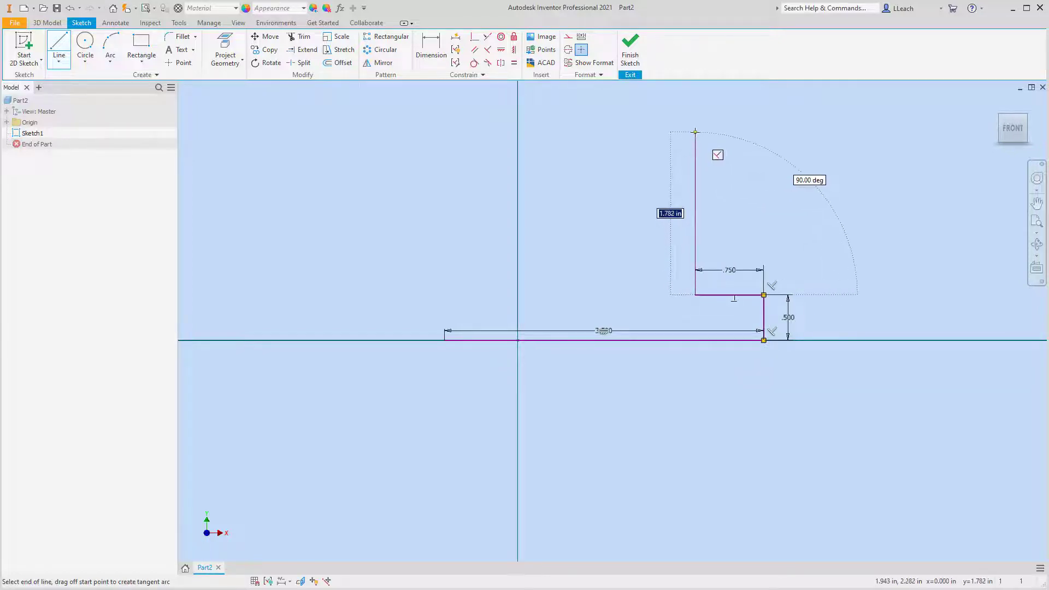
type("2")
key("Return")
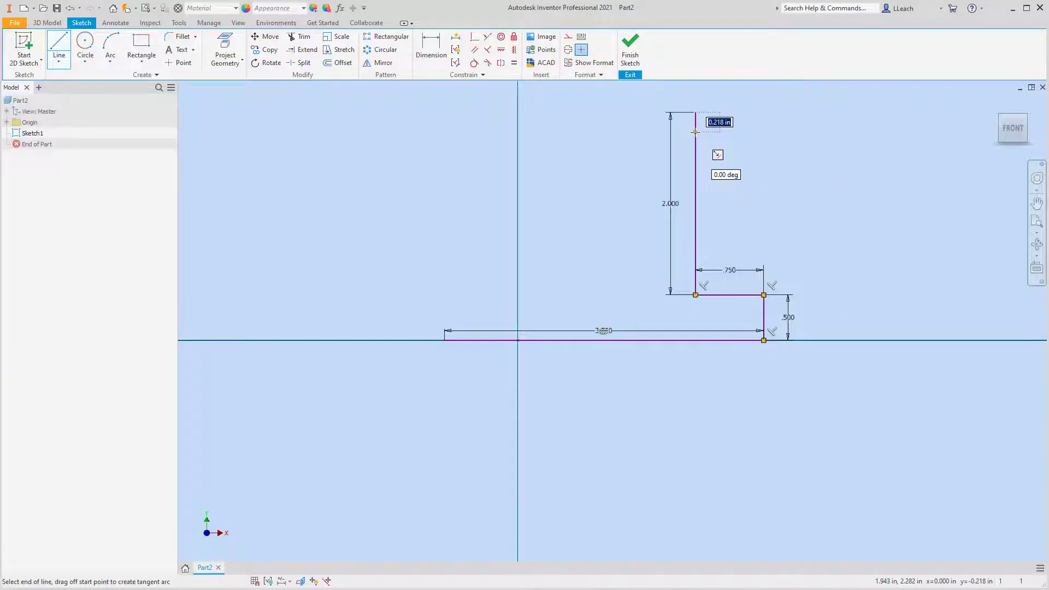
middle_click_drag(695, 132, 711, 185)
key("Escape")
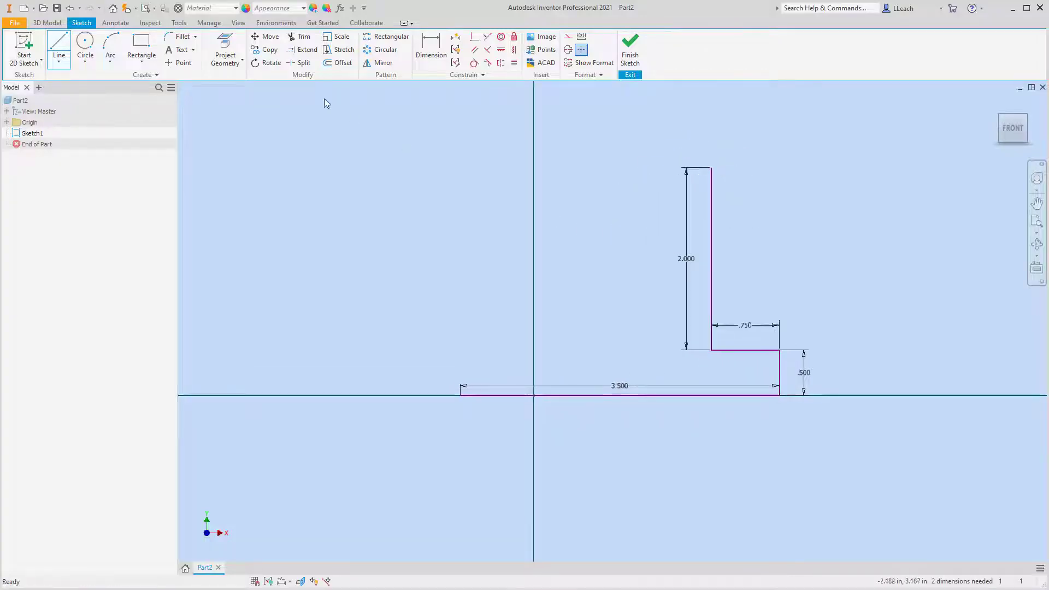
From the base line's left end, draw a 0.5 in vertical line upward and a 0.75 in horizontal line inward.
key("l")
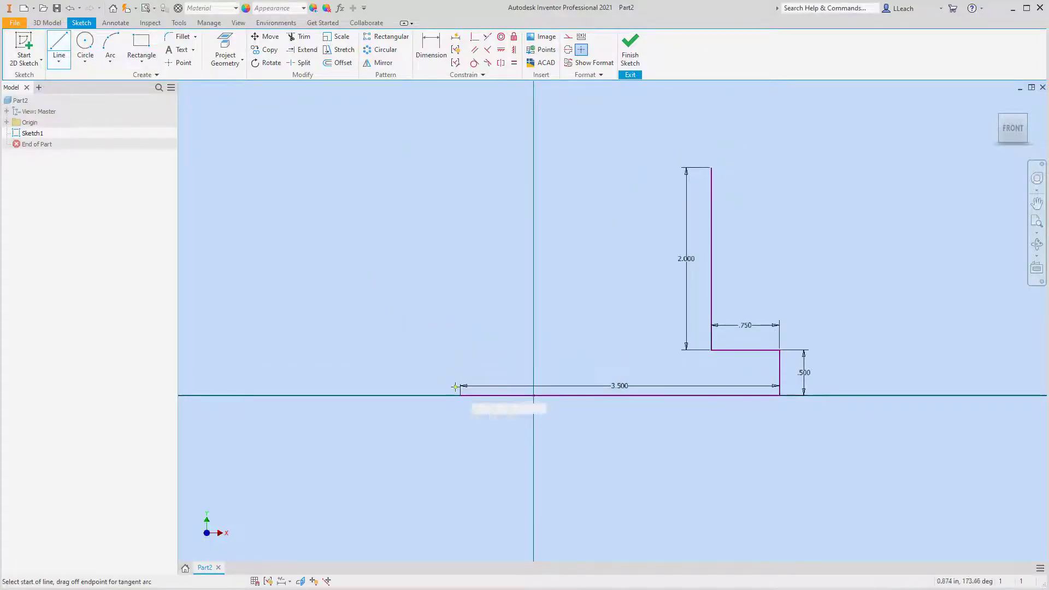
left_click(459, 394)
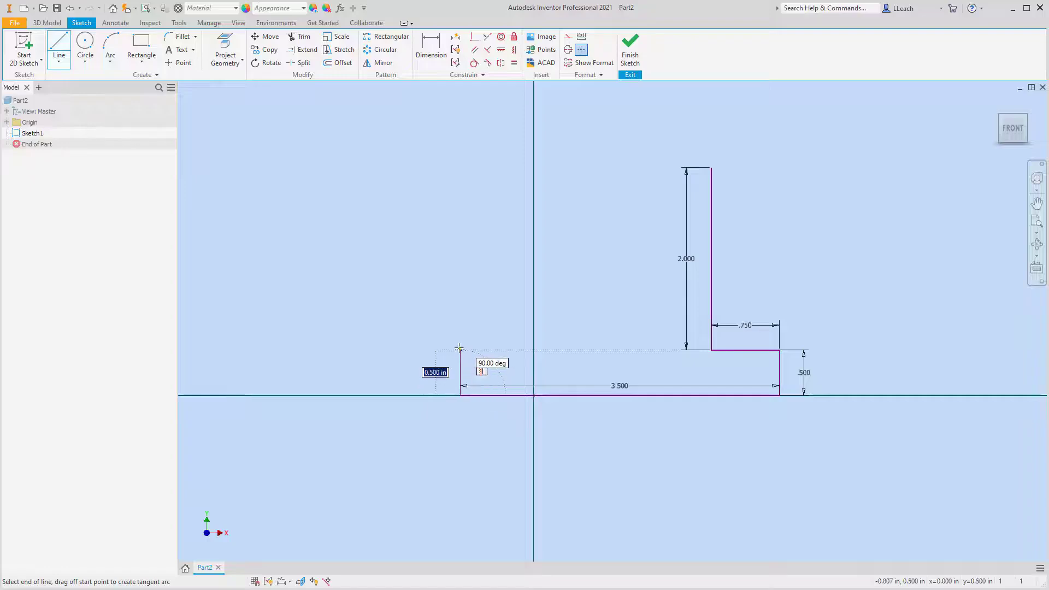
type(".5")
key("Return")
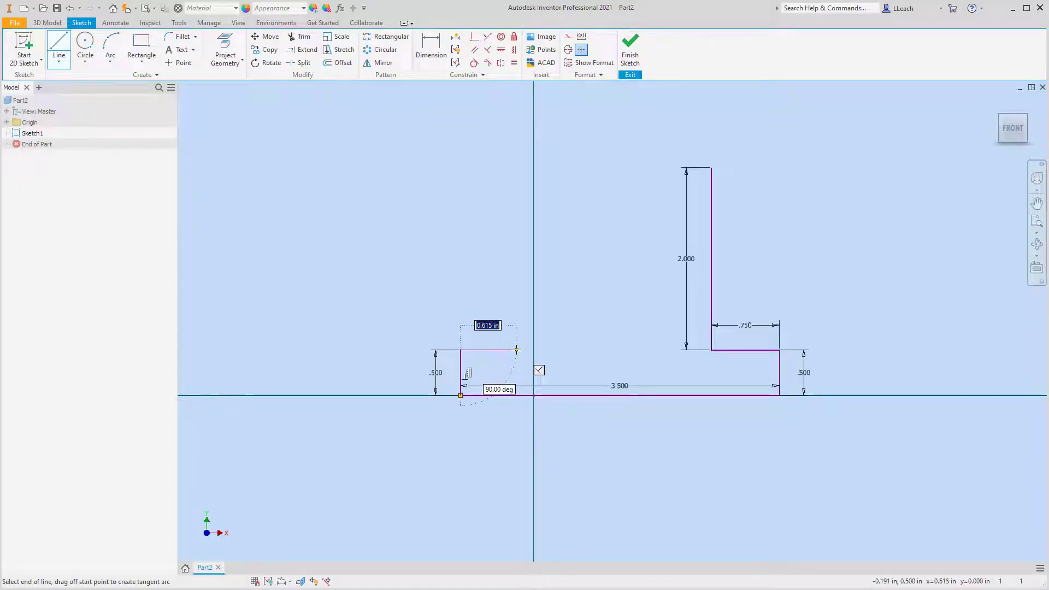
type(".75")
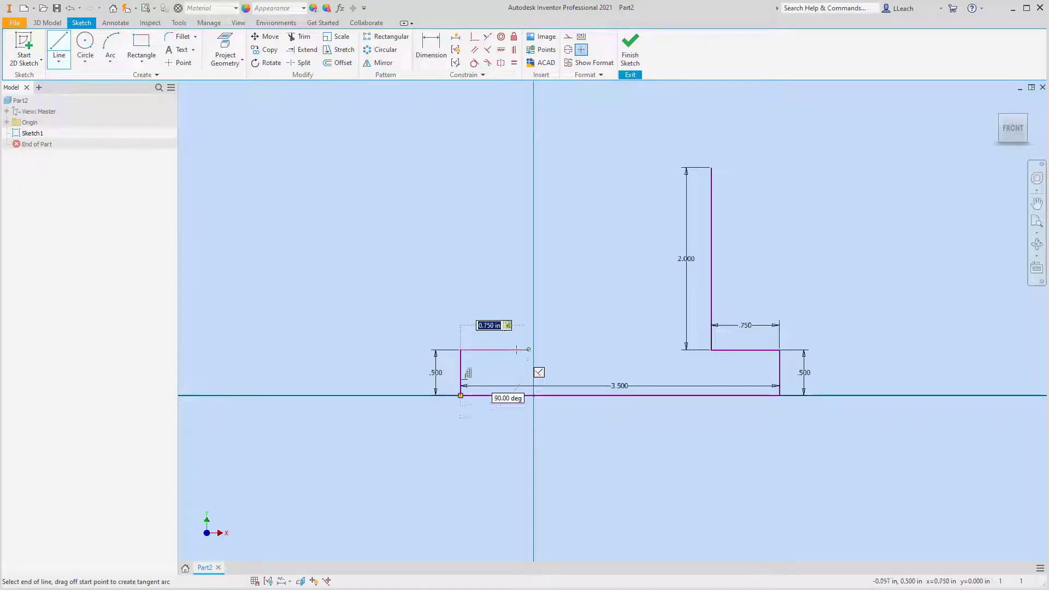
key("Return")
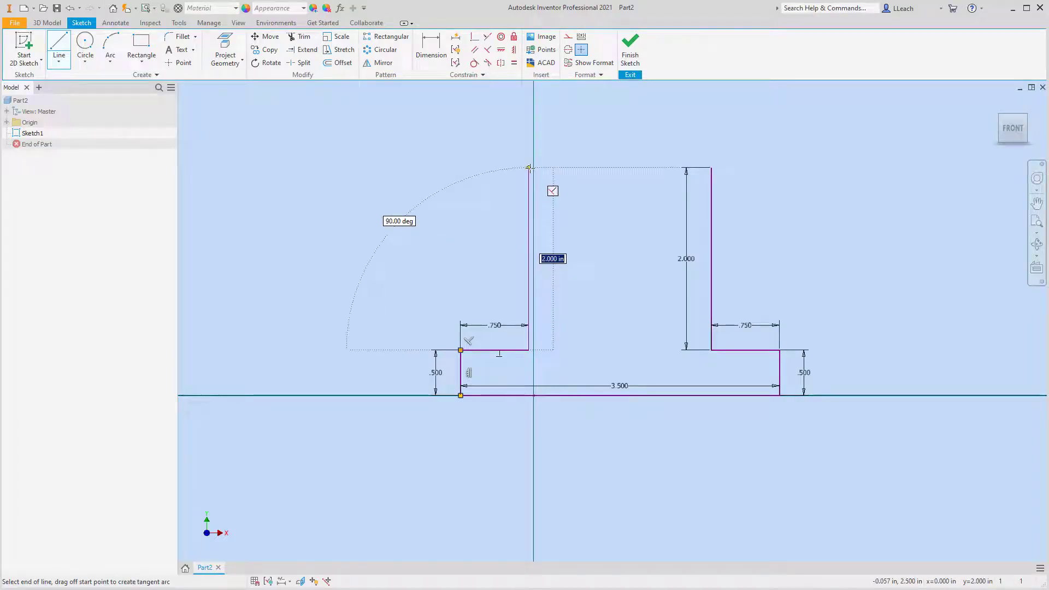
Continue the left side with a 2 in vertical line upward and a 0.5 in horizontal line inward across its top.
type("2")
key("Return")
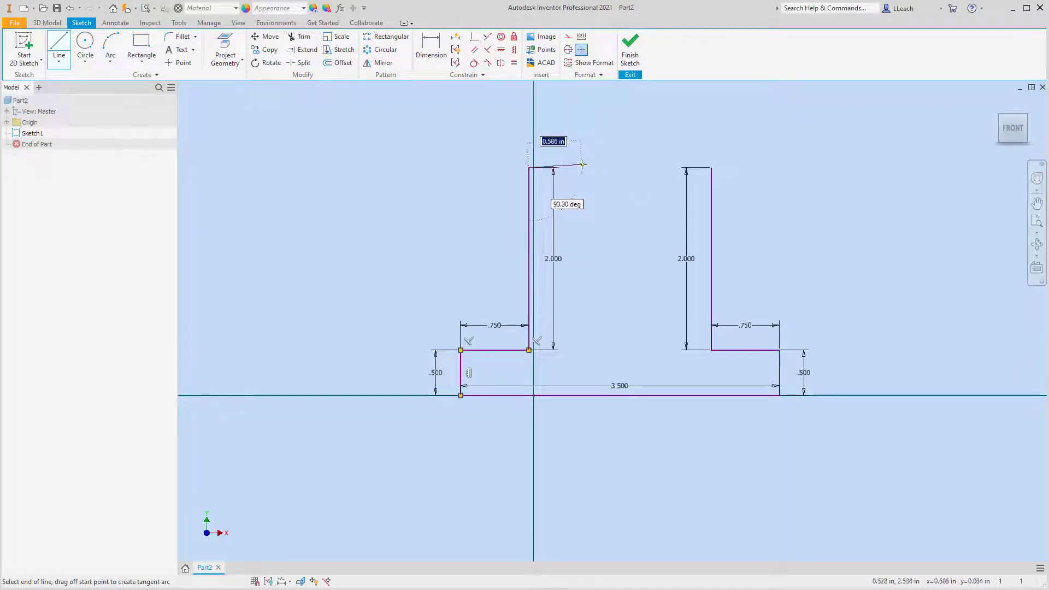
type(".")
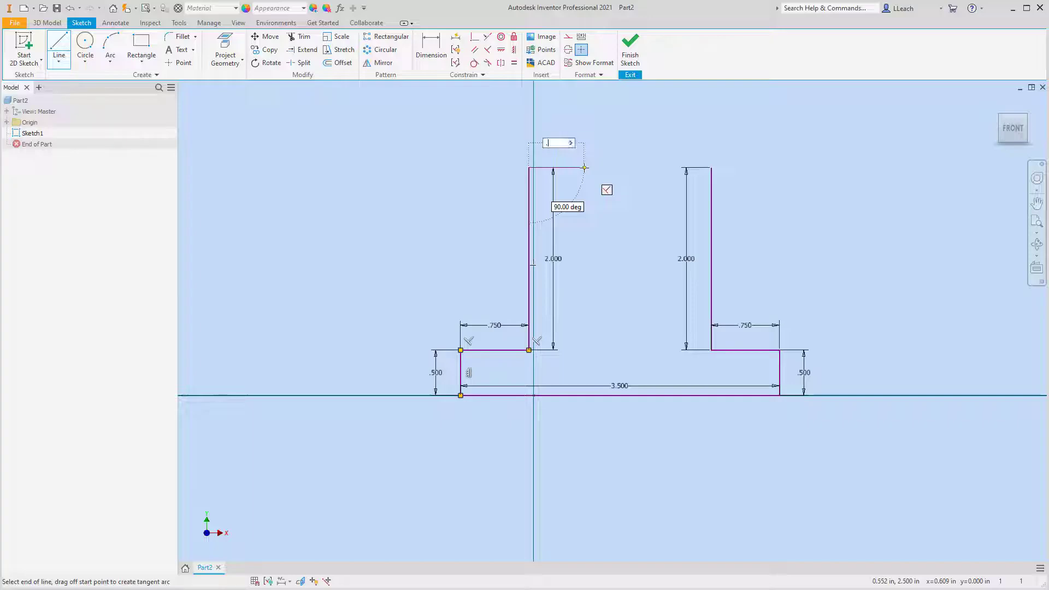
type("5")
key("Return")
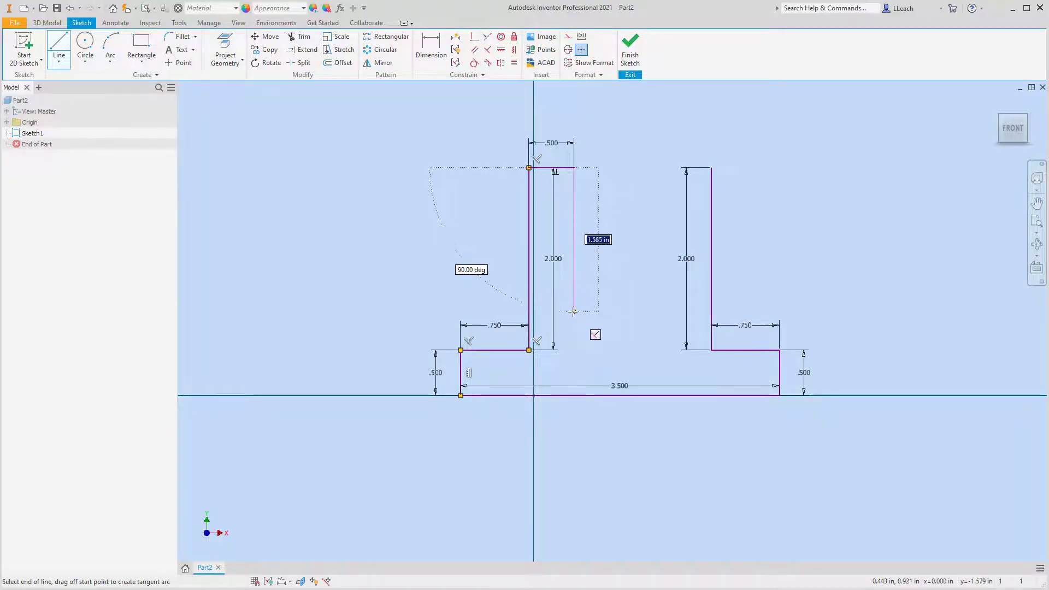
Close the outline with a central slot about 1.55 in deep and 0.95 in wide, joining the top of the right upright.
left_click(575, 310)
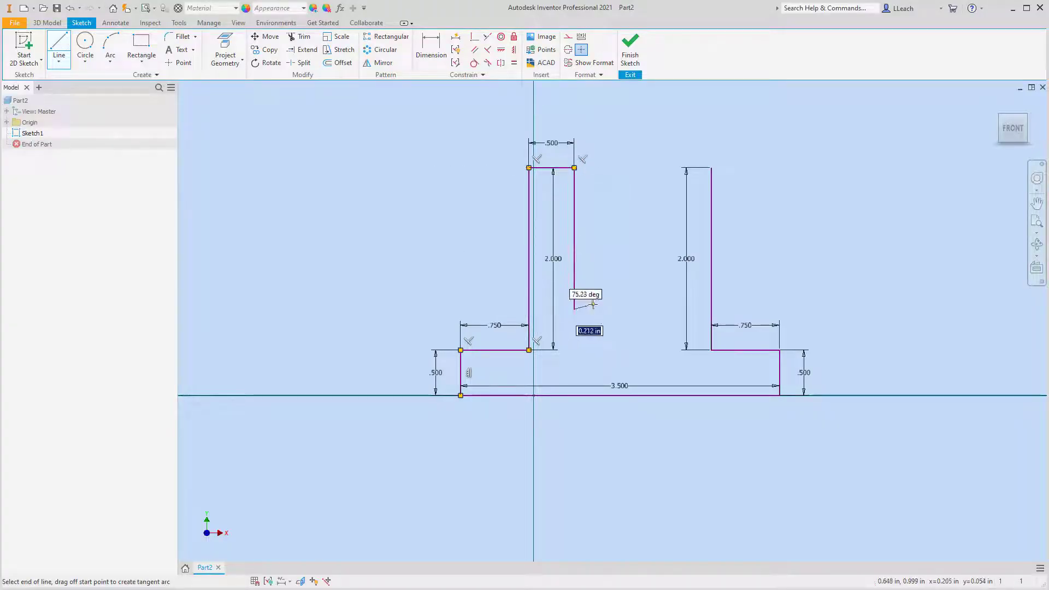
left_click(662, 310)
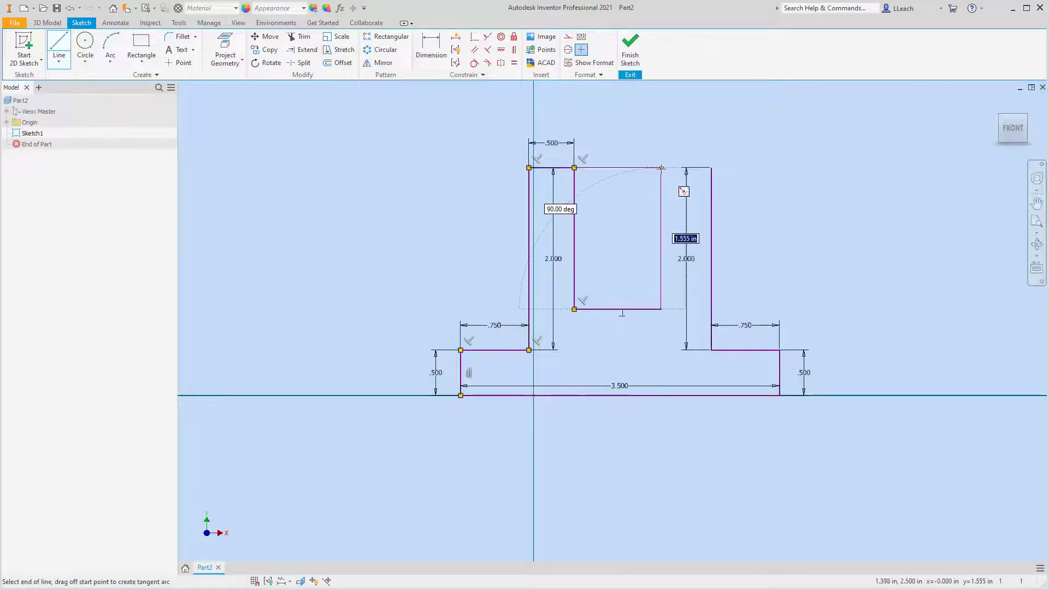
left_click(661, 167)
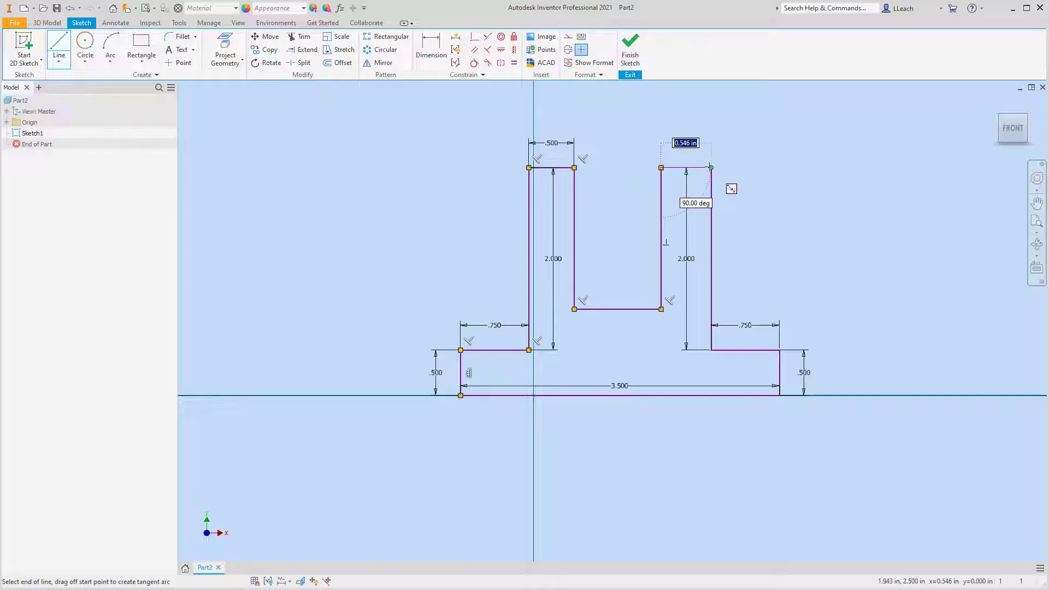
left_click(711, 168)
key("Escape")
key("Escape")
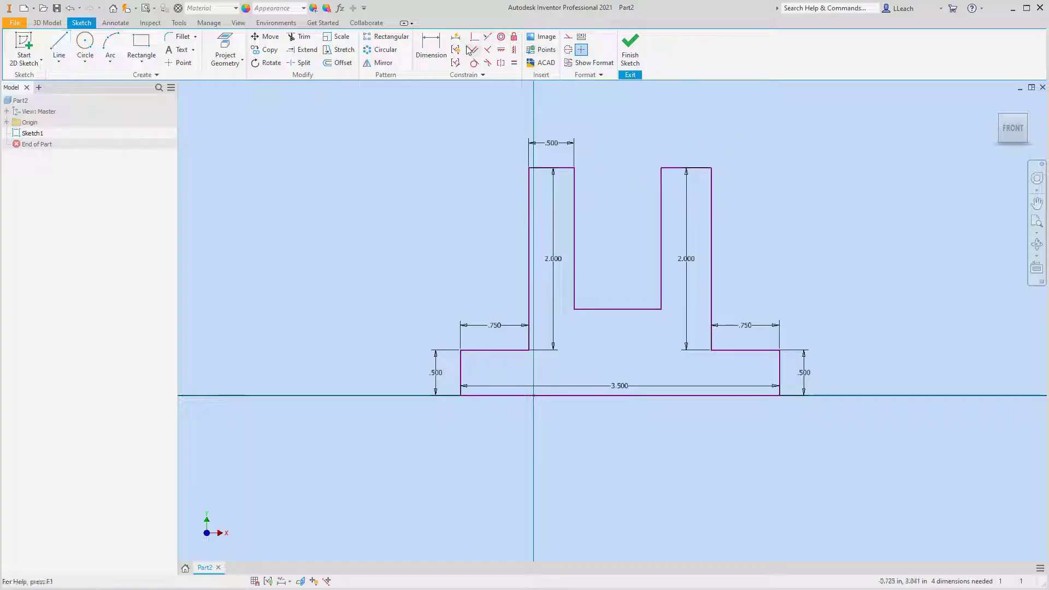
Dimension the top edge of the right upright to 0.5 in.
left_click(431, 49)
left_click(683, 168)
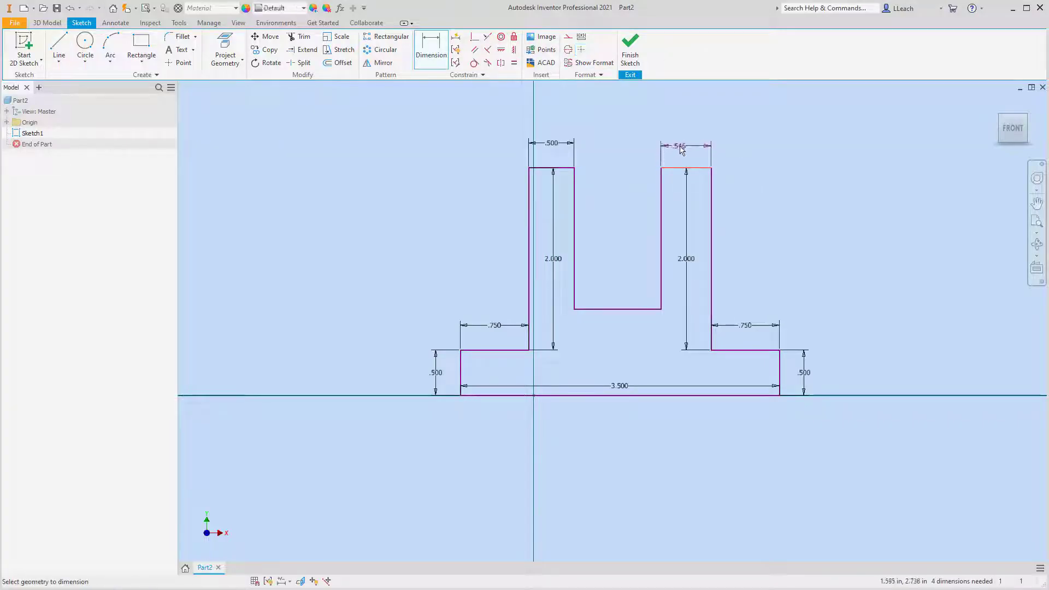
left_click(688, 145)
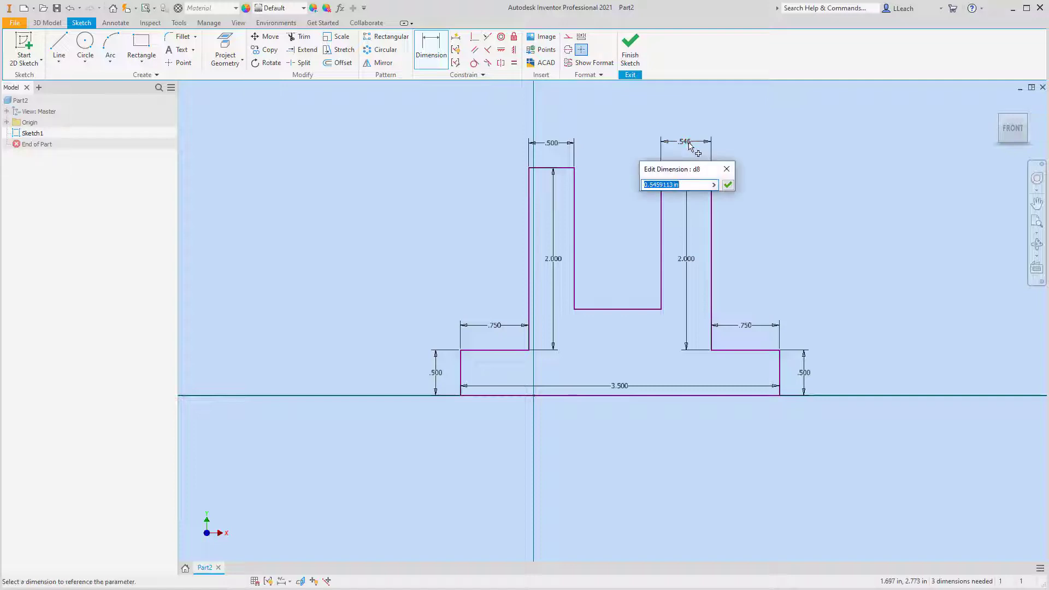
type(".5")
key("Return")
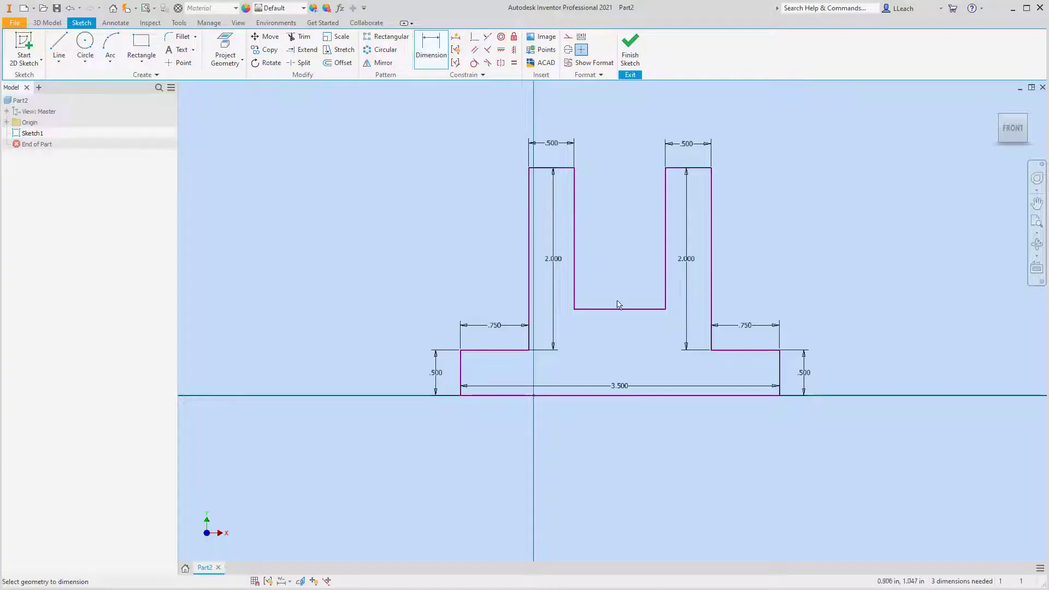
Try to dimension the width of the central slot's bottom edge.
left_click(617, 309)
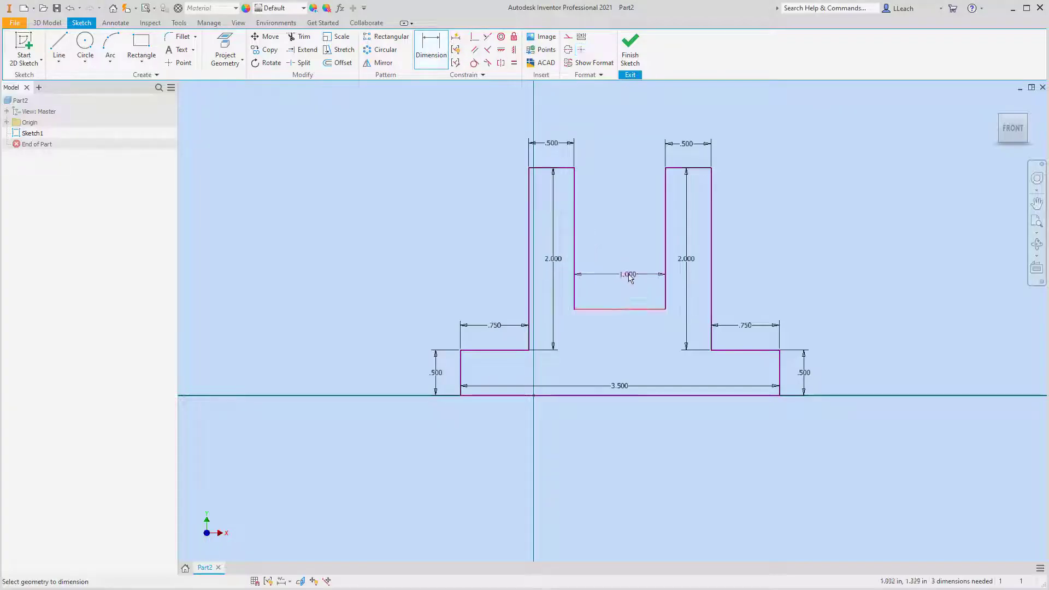
left_click(629, 235)
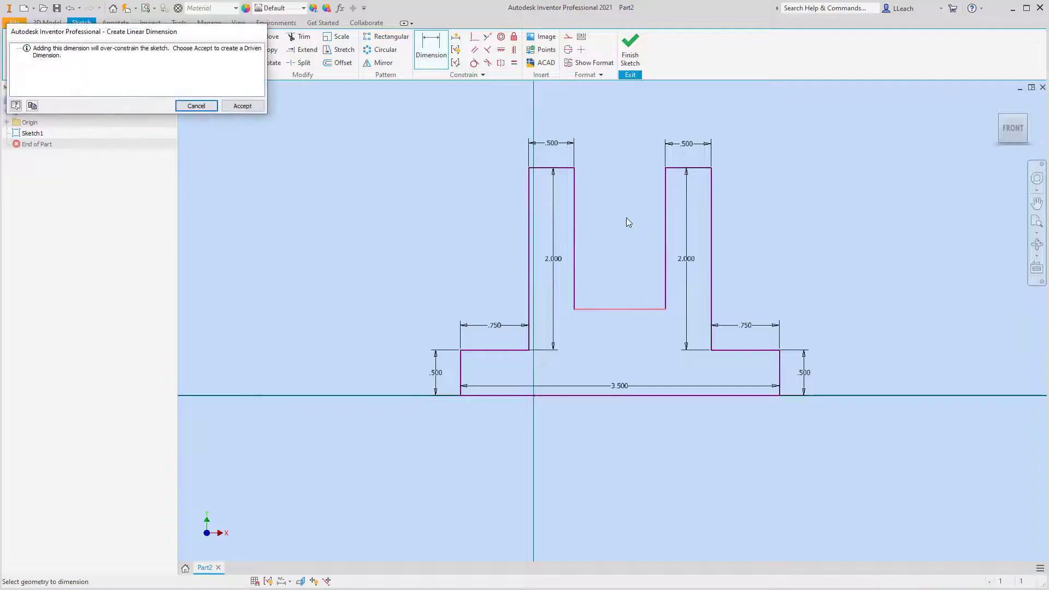
left_click(194, 106)
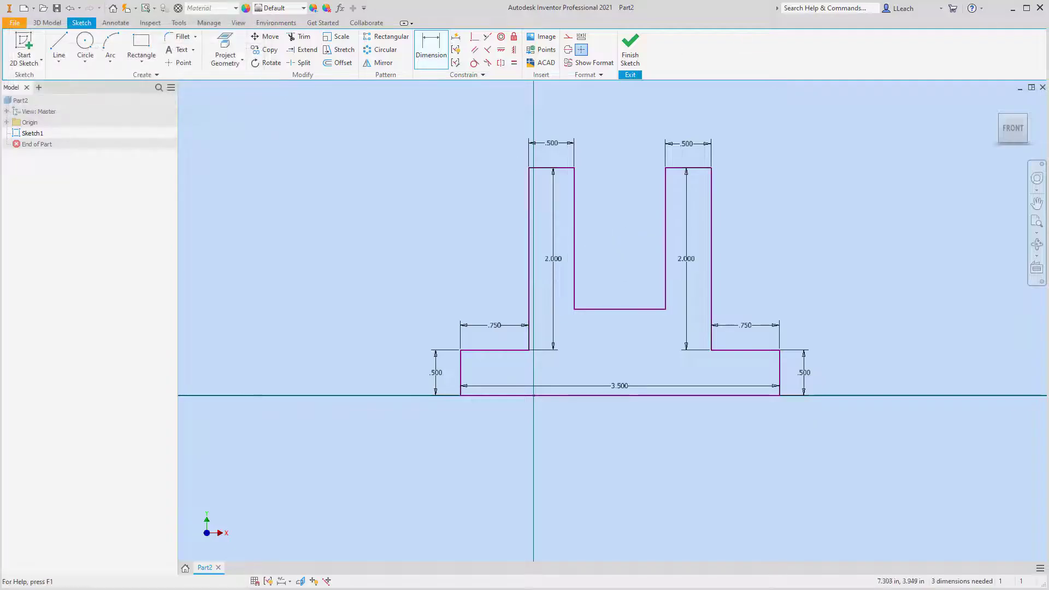
key("Escape")
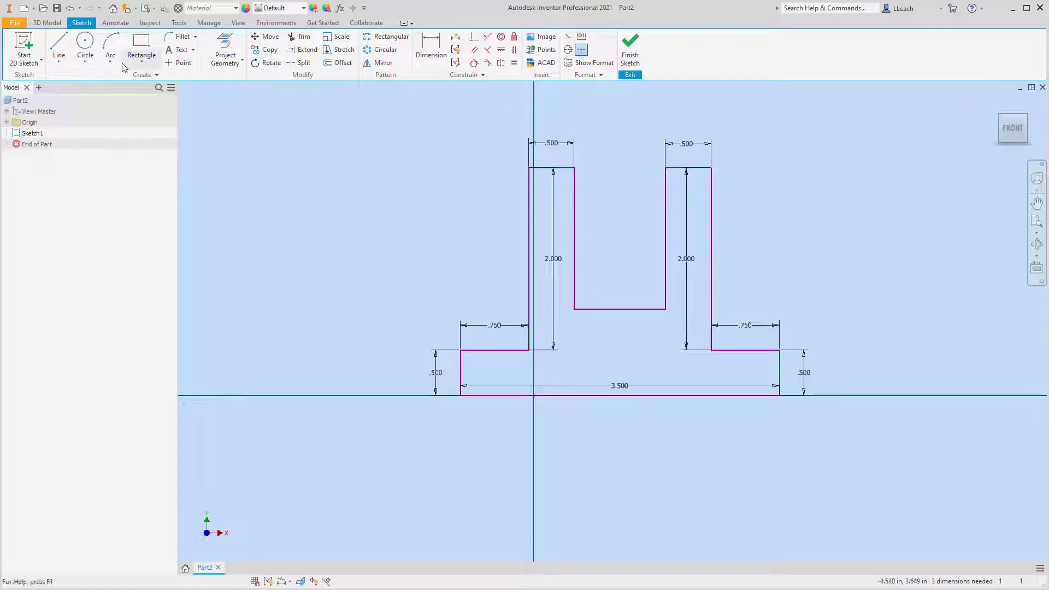
Draw a bottom notch with lines from the base edge, 0.75 in high and about 1.33 in wide, ending back on the base.
left_click(59, 61)
left_click(81, 86)
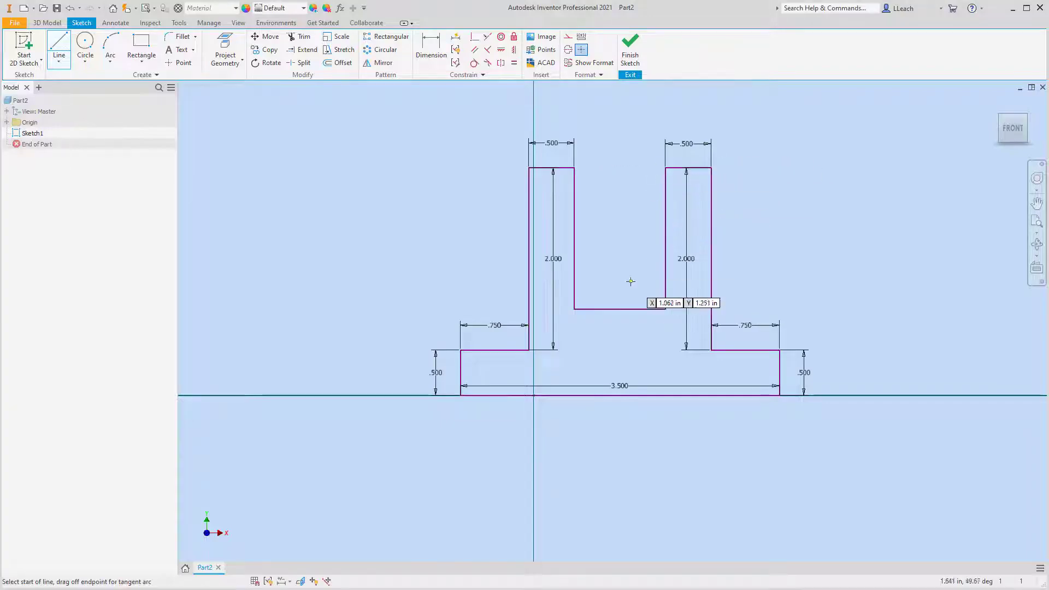
left_click(558, 395)
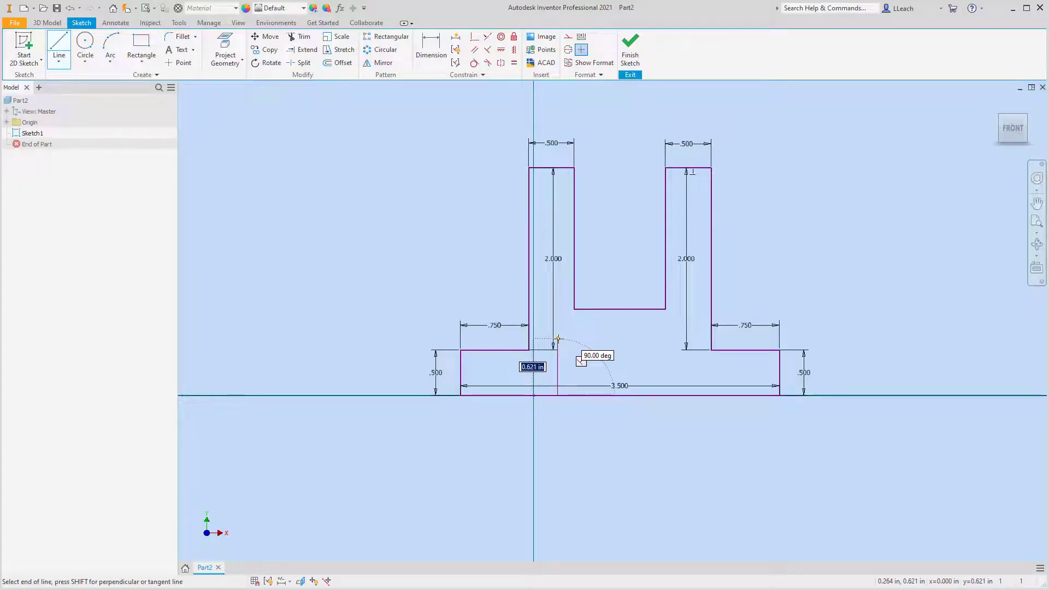
type(".75")
key("Return")
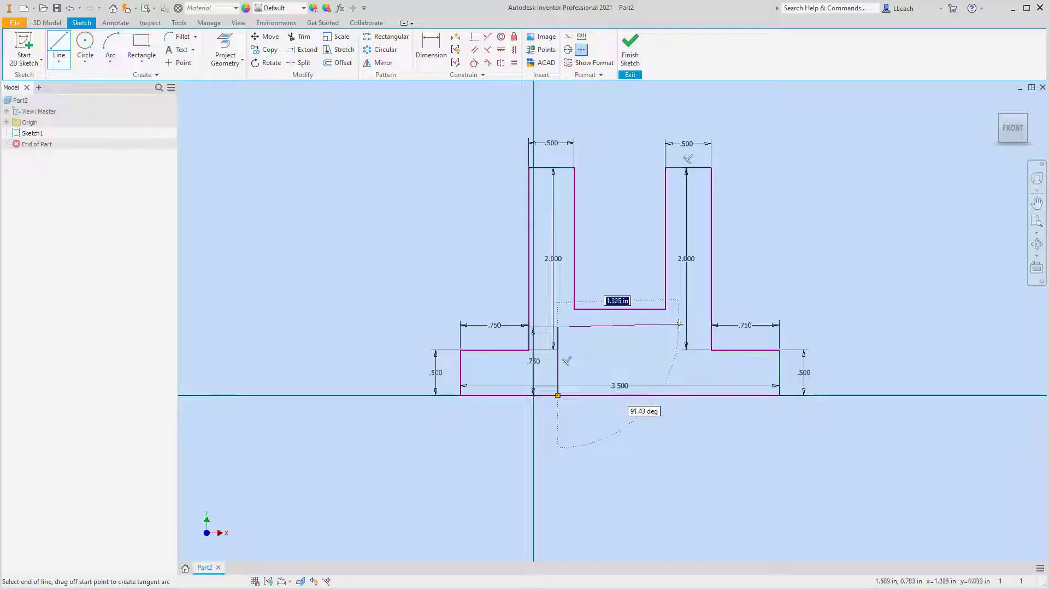
left_click(679, 326)
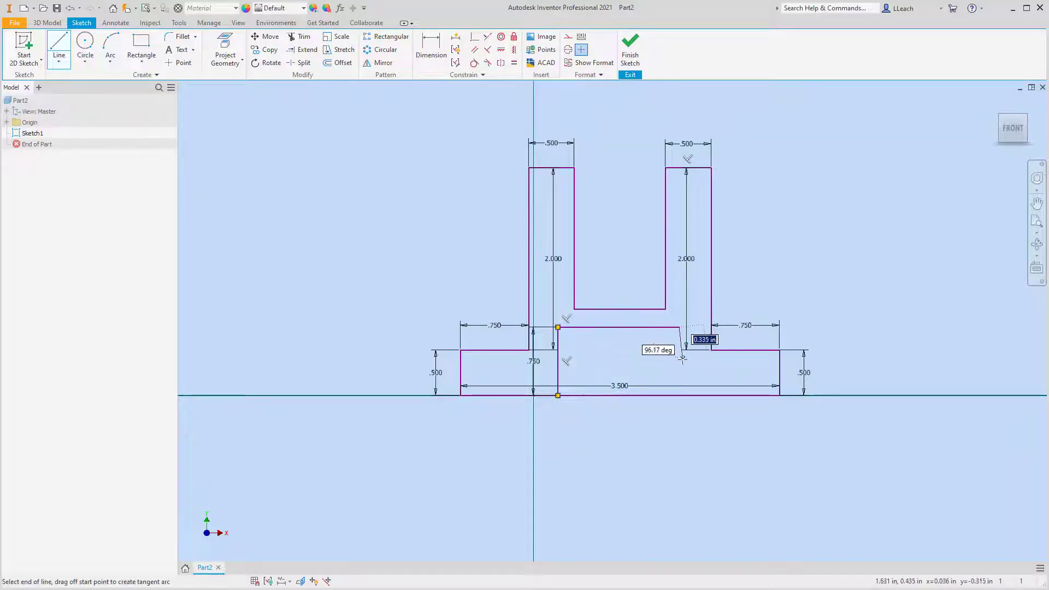
left_click(679, 397)
Try to dimension the vertical distance between the central slot's bottom edge and the notch's top edge.
left_click(431, 46)
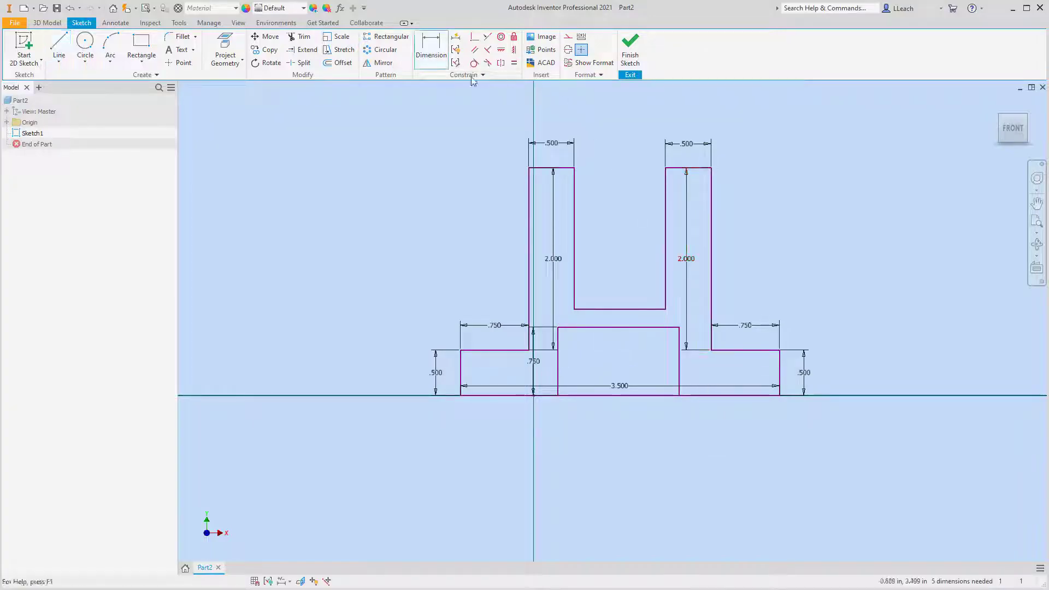
left_click(617, 310)
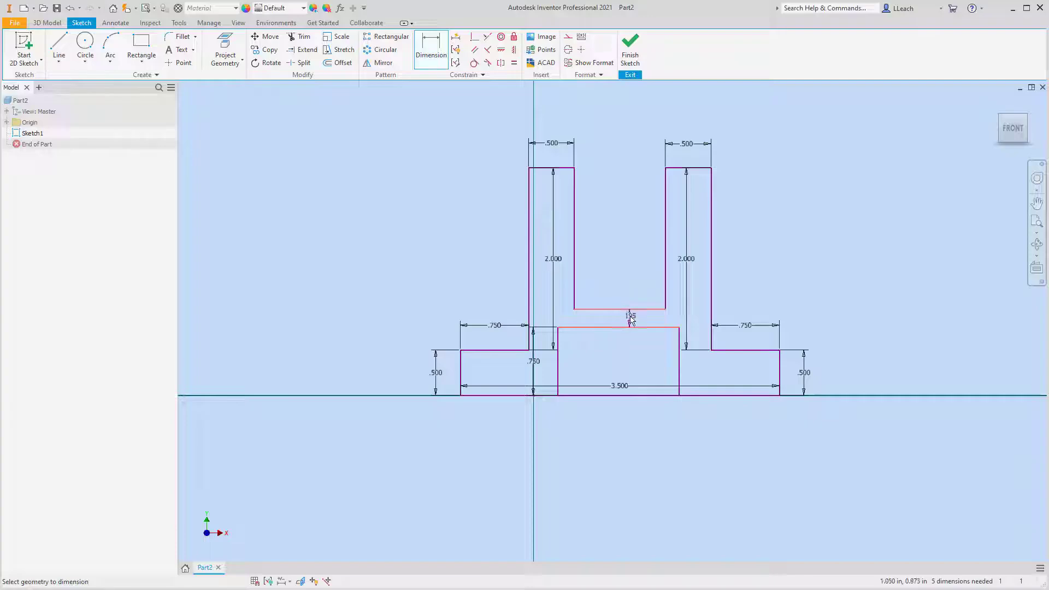
left_click(631, 319)
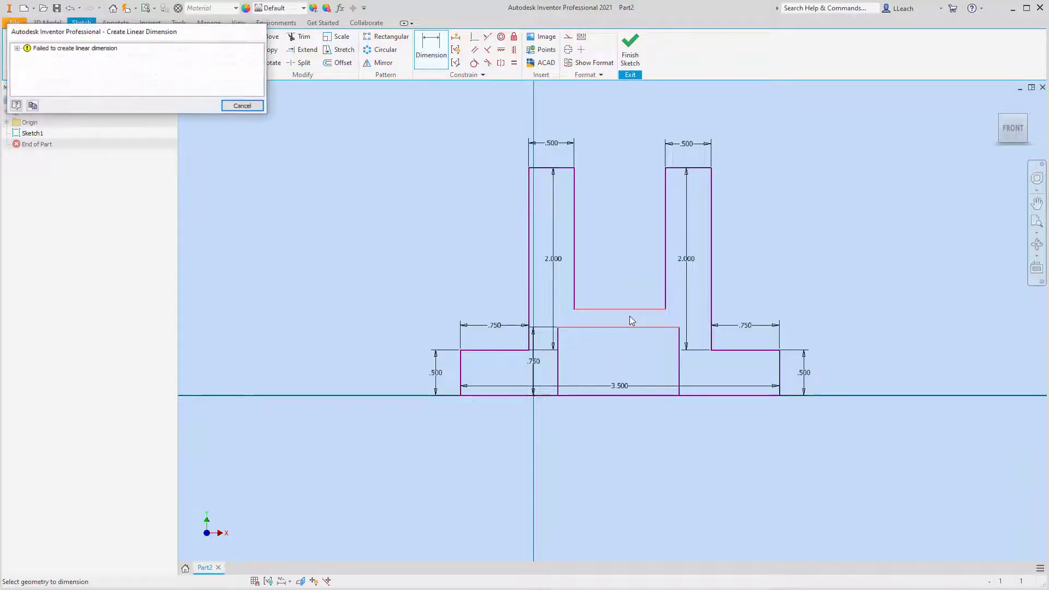
left_click(253, 106)
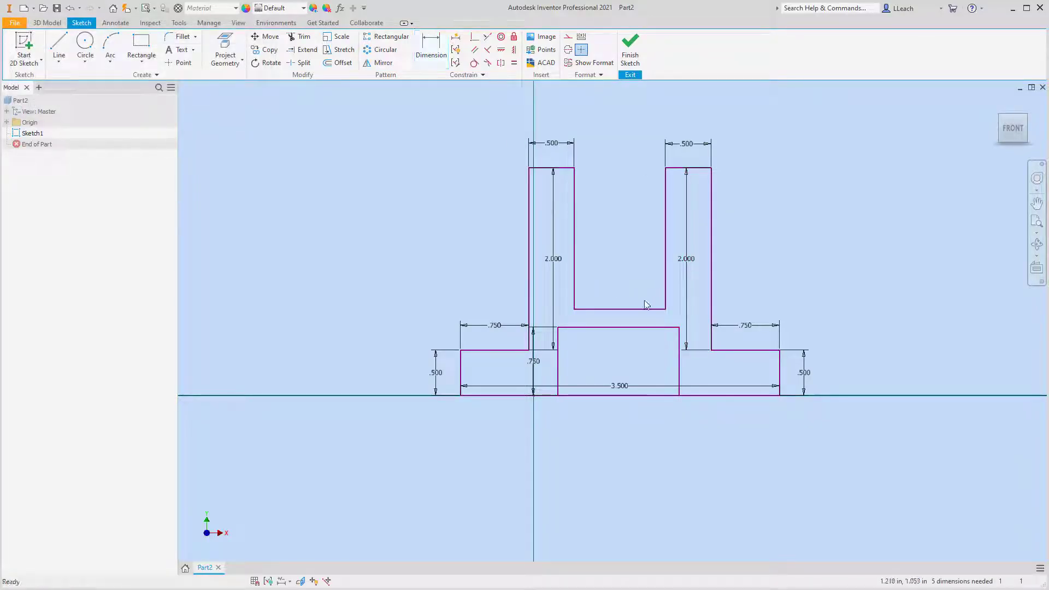
Raise the slot's bottom edge and try again to dimension its distance from the notch's top edge.
left_click_drag(628, 317, 632, 288)
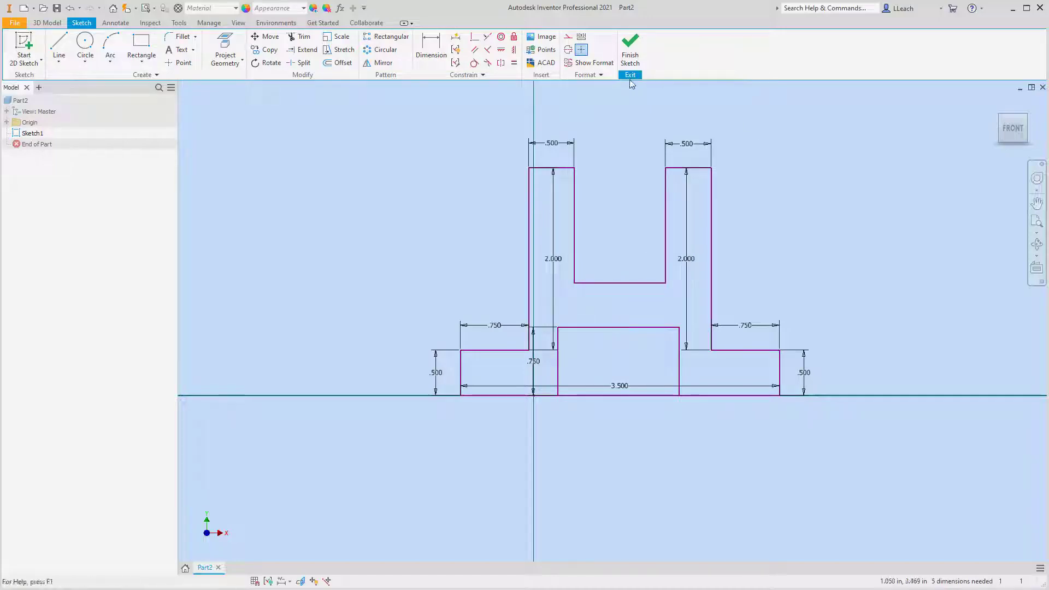
key("d")
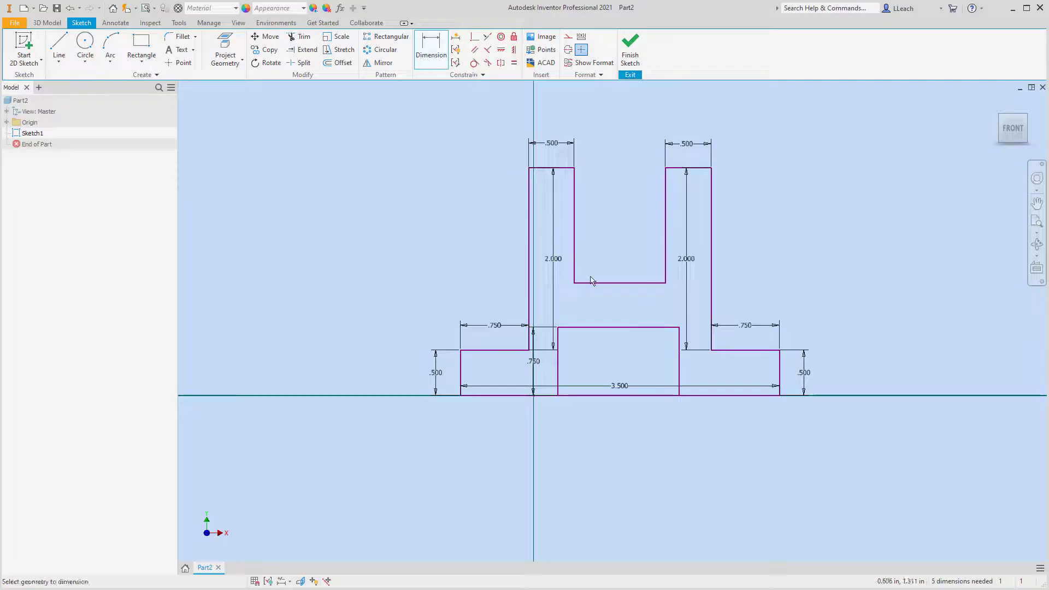
left_click(600, 282)
left_click(609, 328)
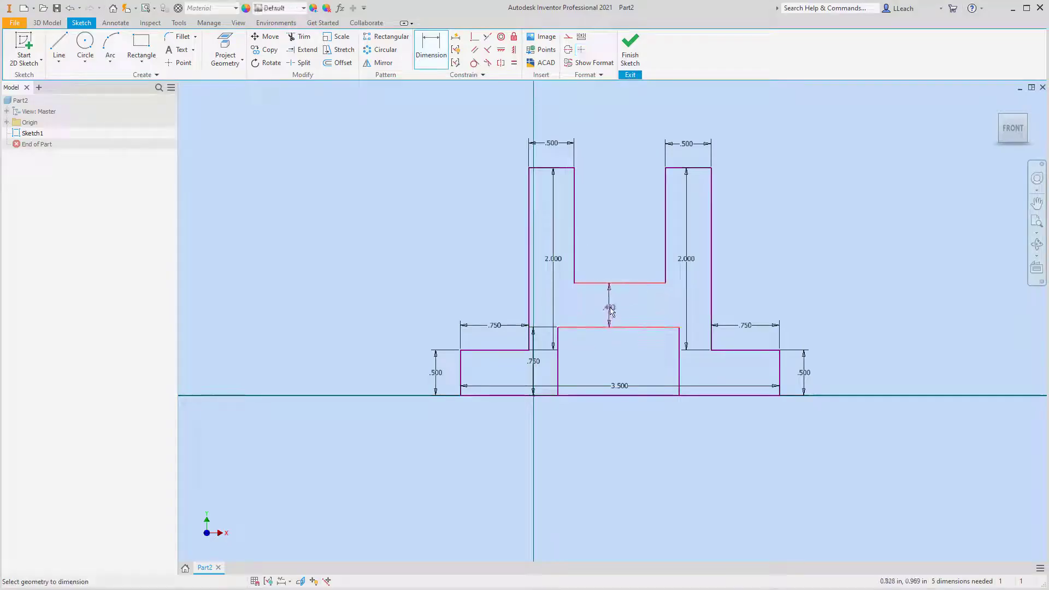
left_click(613, 310)
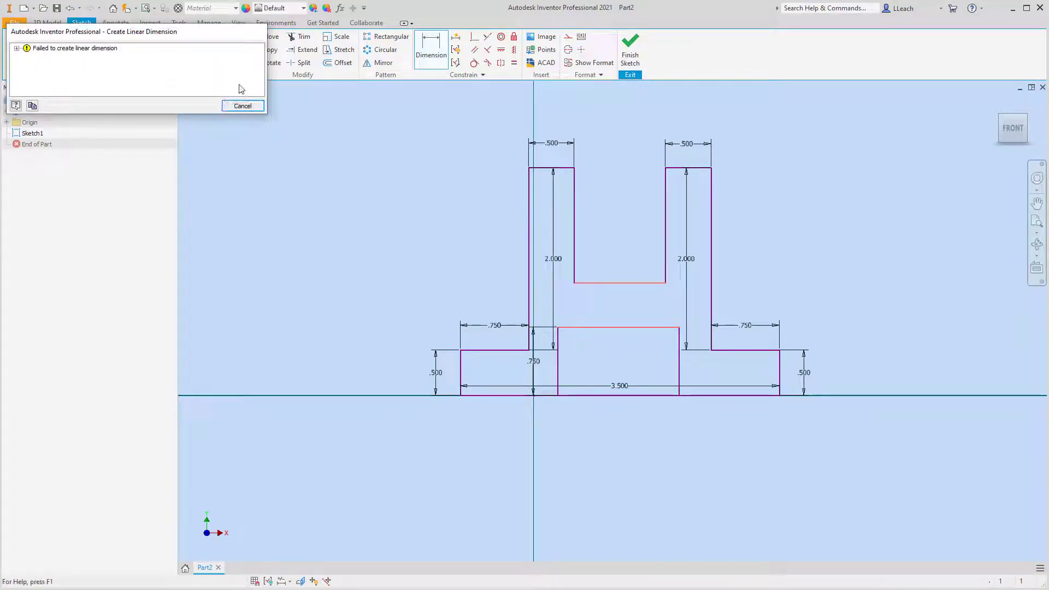
left_click(240, 105)
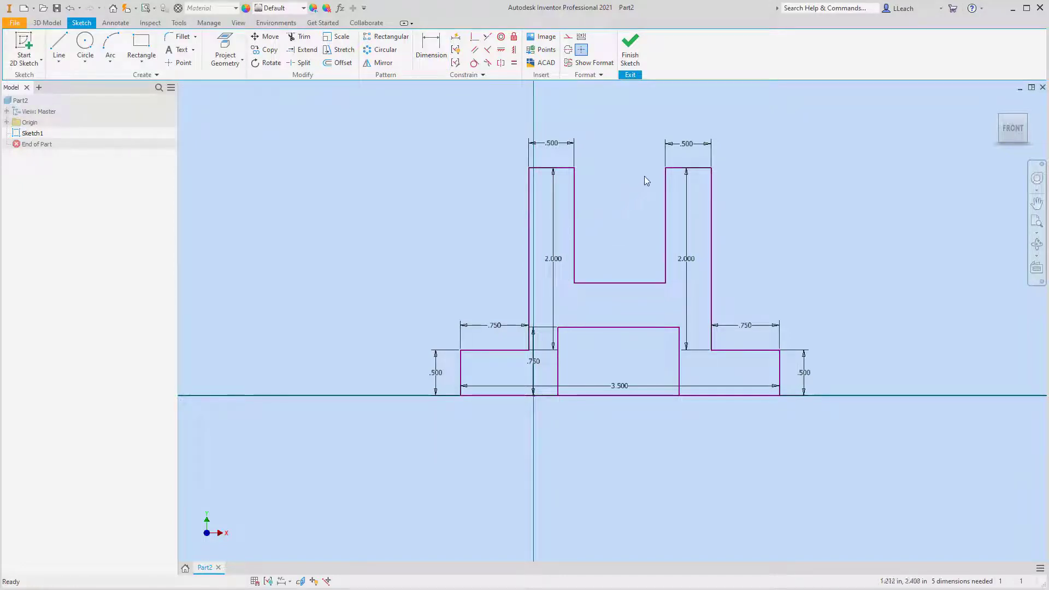
Delete the 2 in height dimensions from both uprights.
left_click(560, 258)
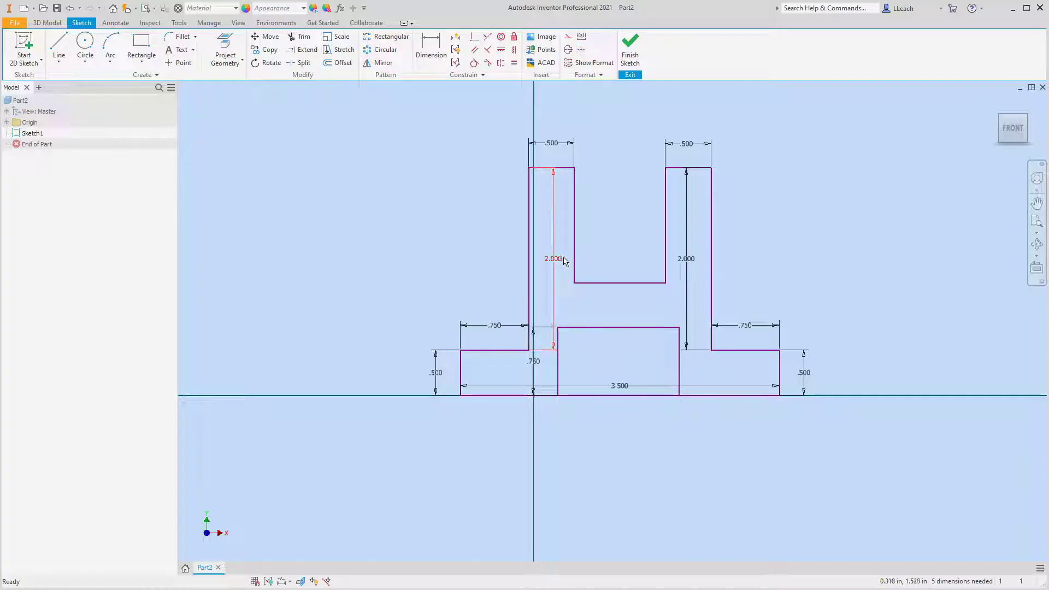
left_click(690, 261)
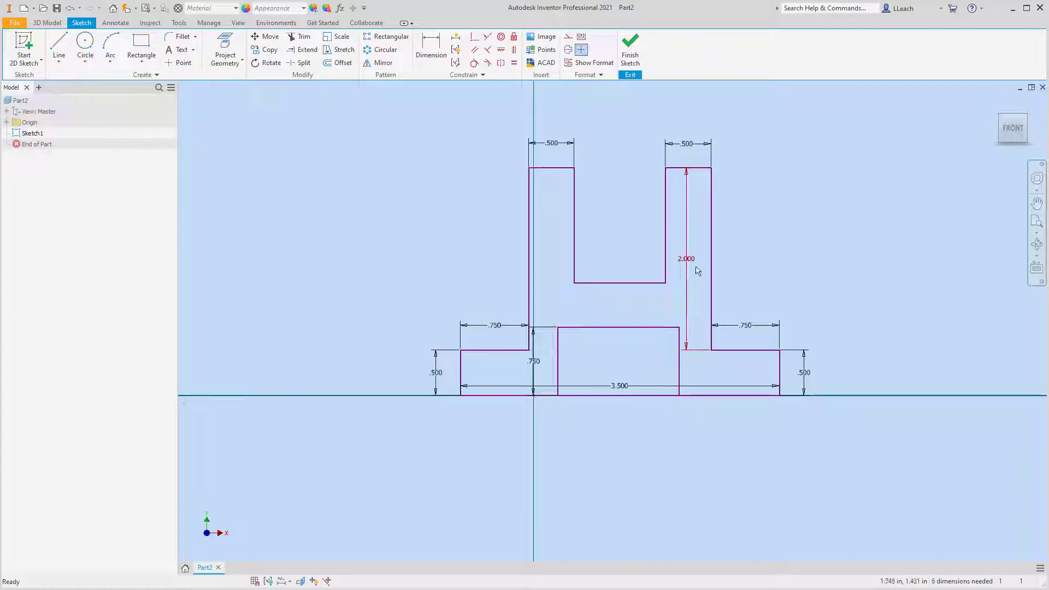
key("Delete")
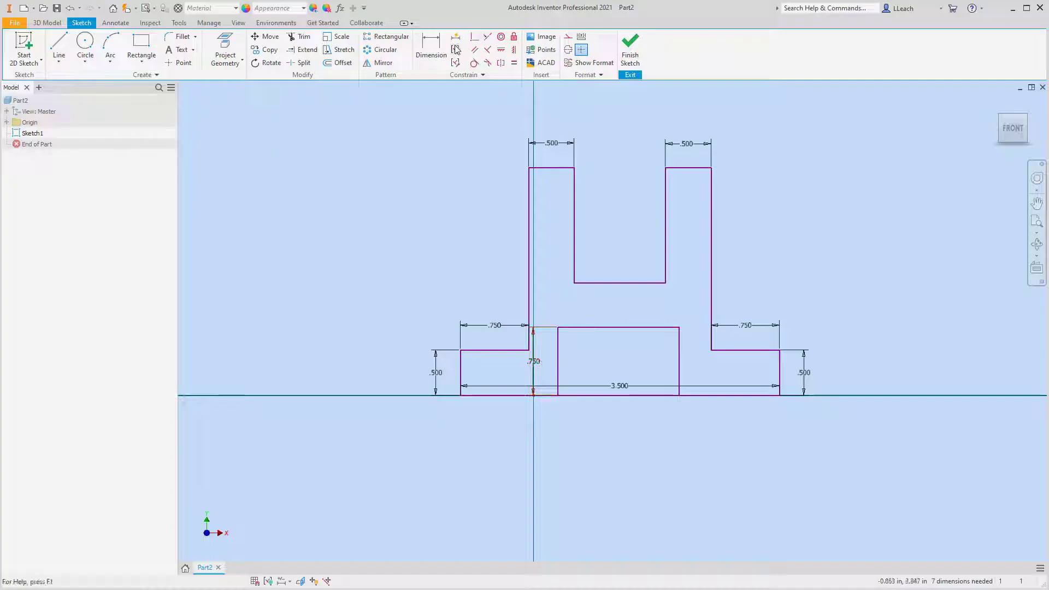
Dimension the vertical distance between the central slot's bottom edge and the notch's top edge to 0.5 in.
left_click(431, 48)
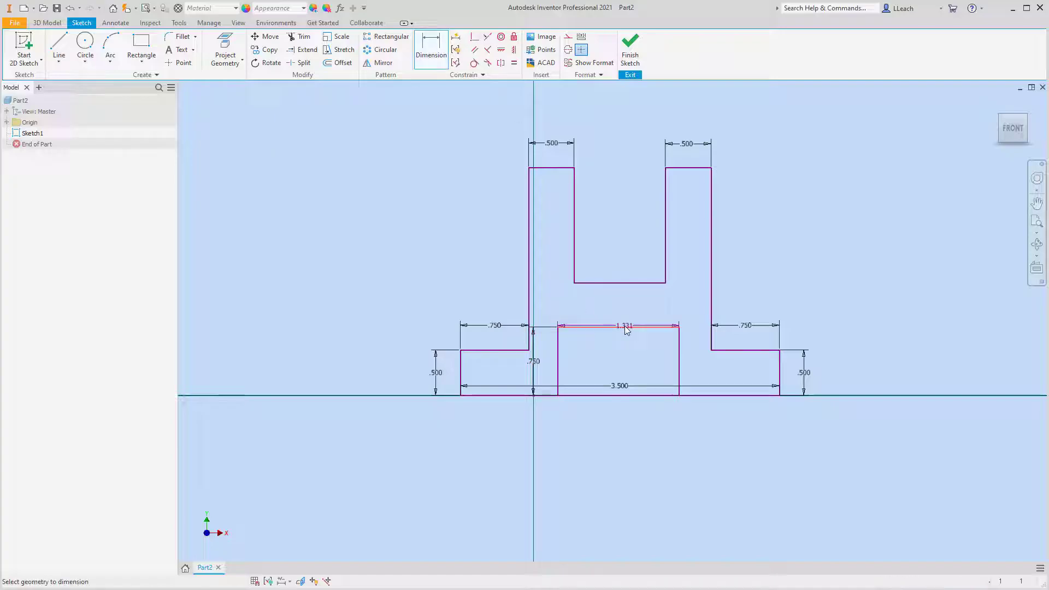
left_click(626, 283)
left_click(626, 309)
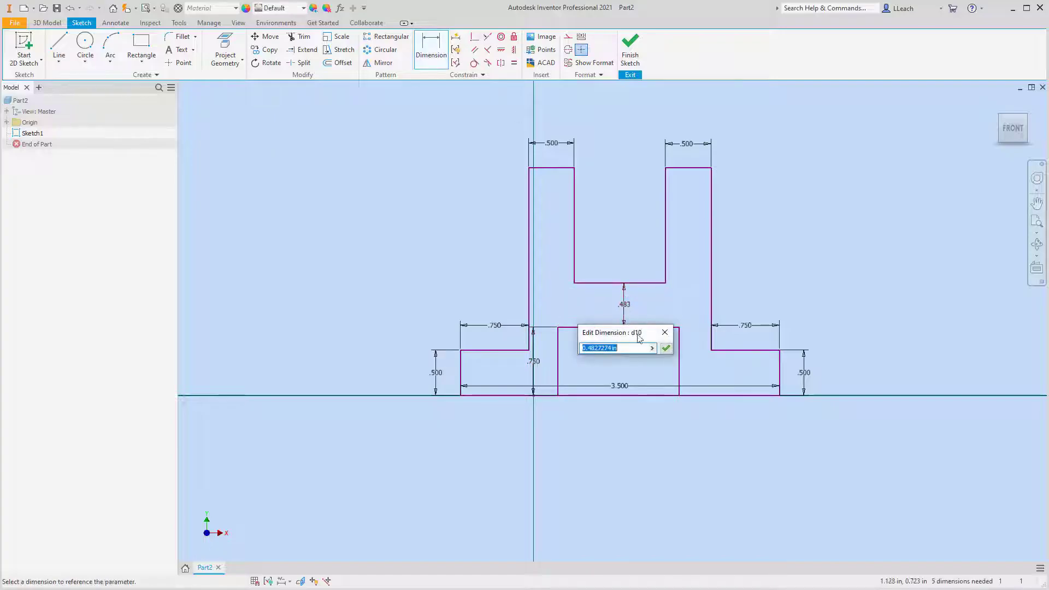
type(".5")
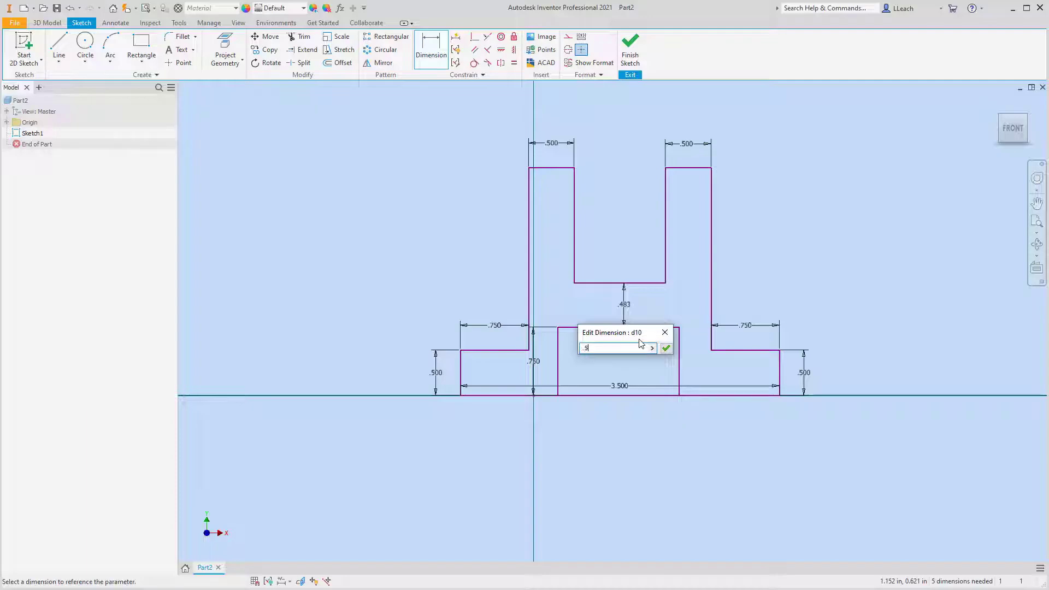
key("Return")
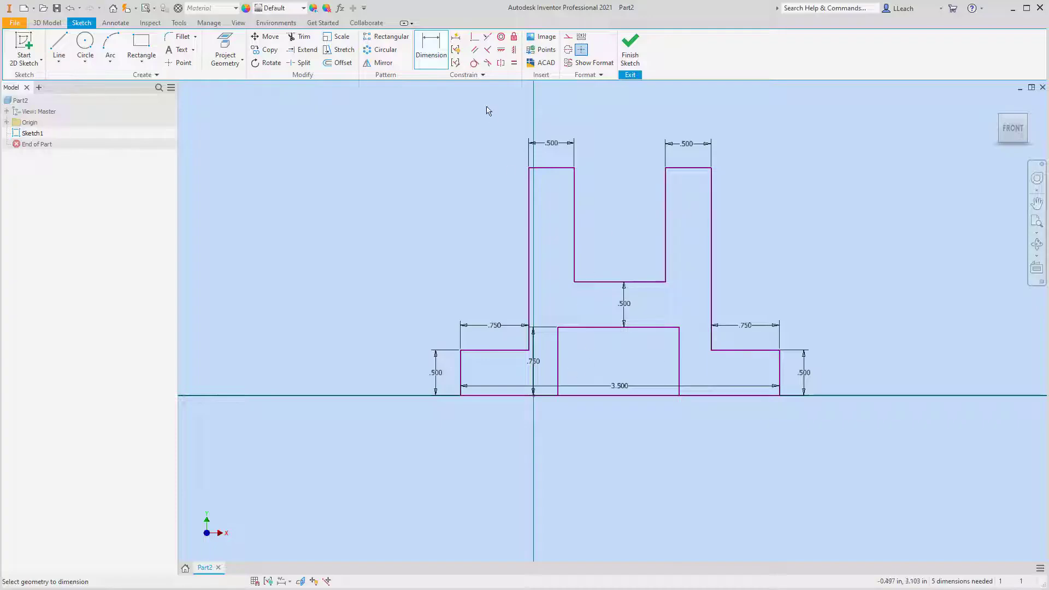
Dimension the width between the notch's two vertical sides to 1.25 in.
left_click(560, 367)
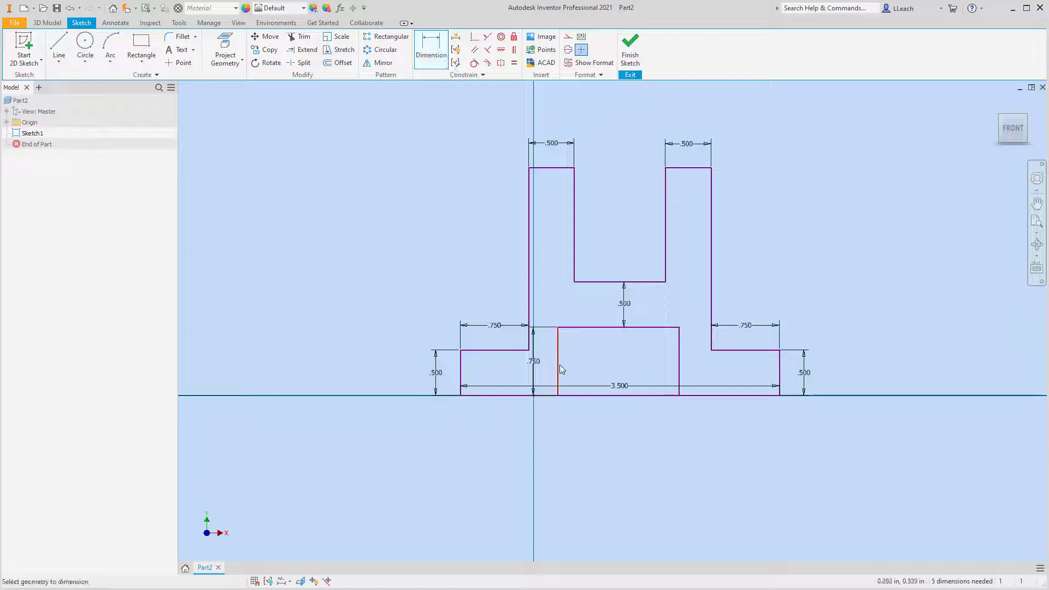
left_click(678, 363)
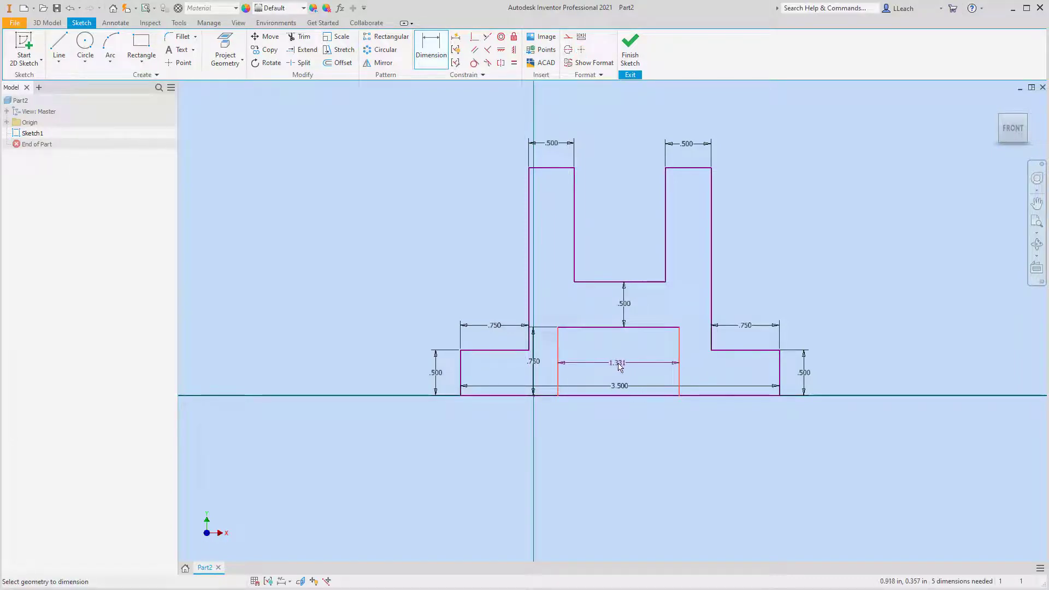
left_click(625, 366)
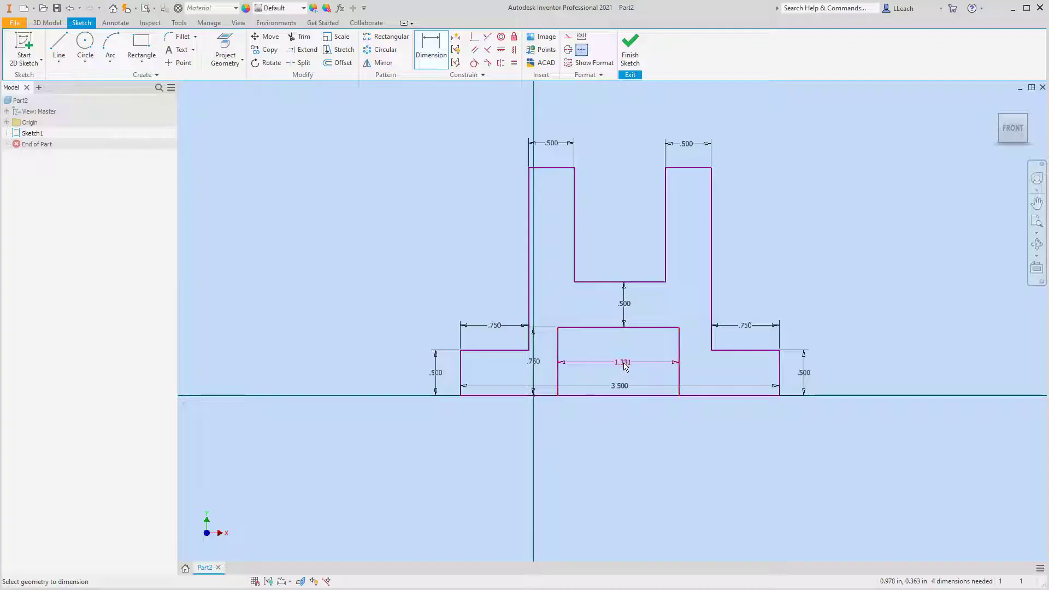
type("1.")
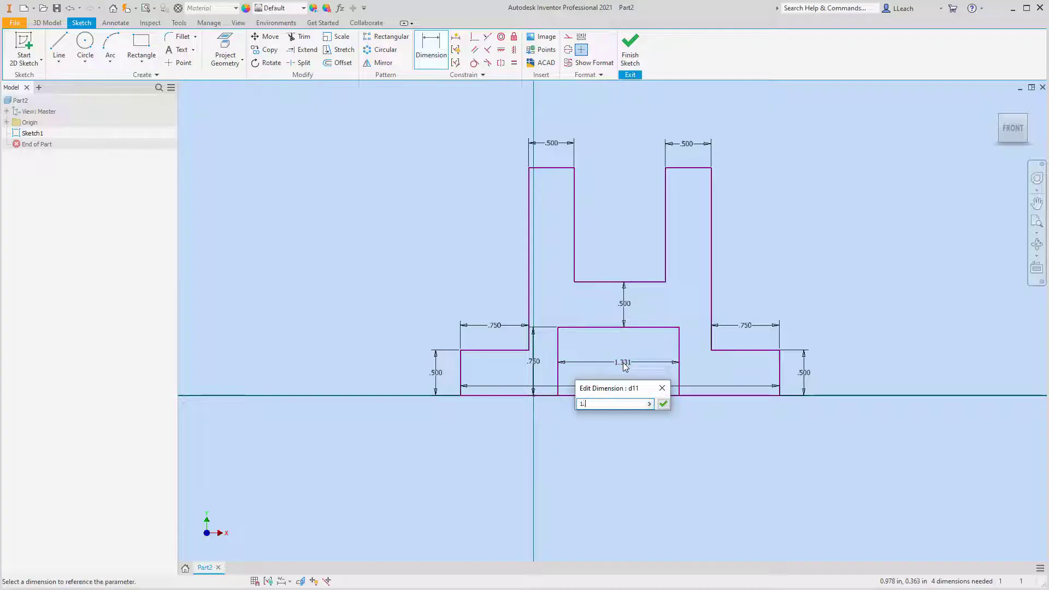
type("25")
key("Return")
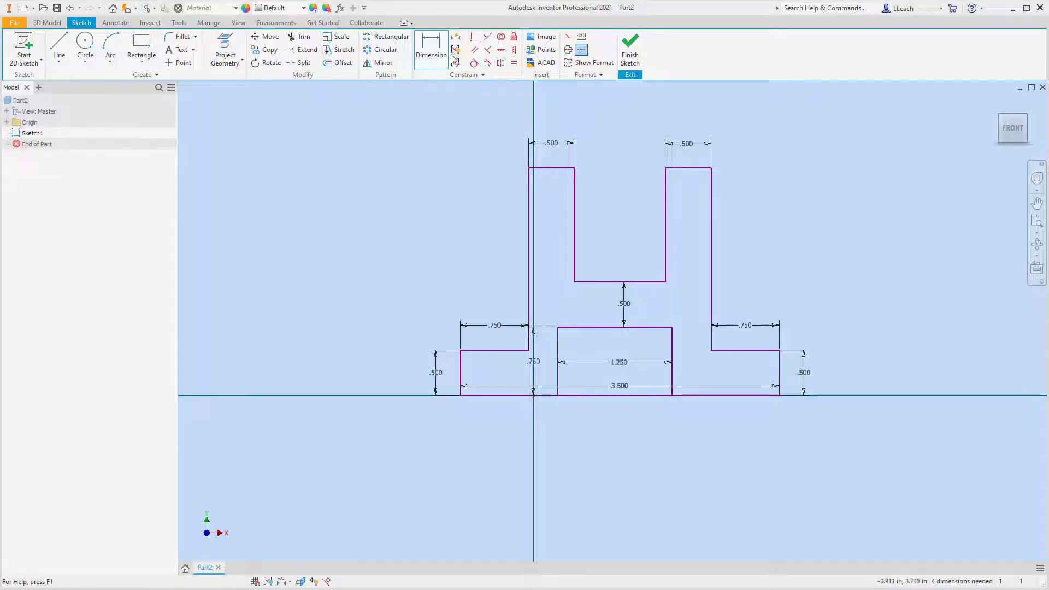
Dimension the horizontal distance from the base's left edge to the notch's left side to 1.125 in.
key("d")
left_click(462, 369)
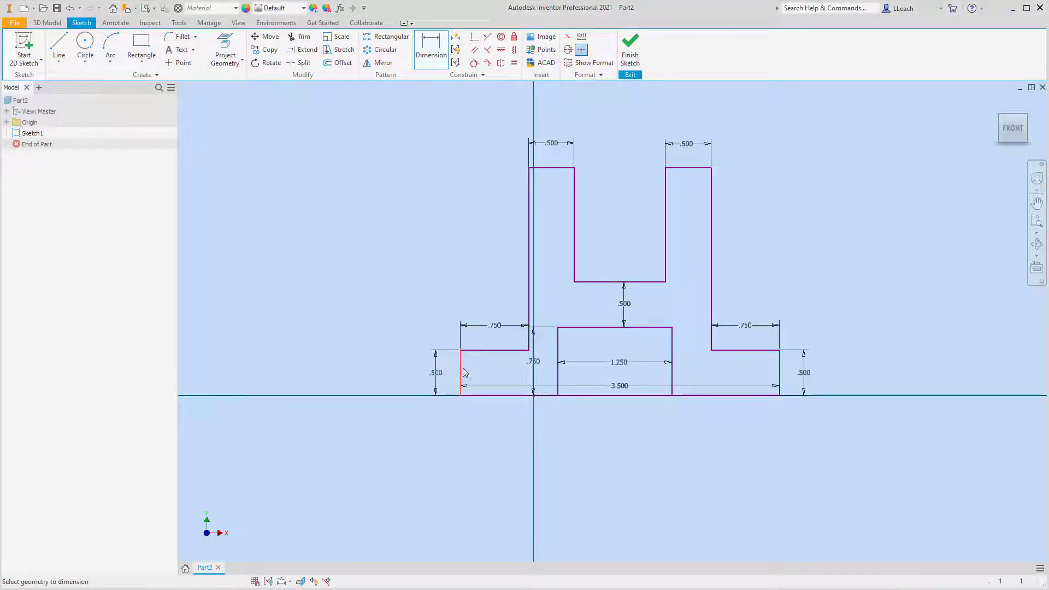
left_click(558, 389)
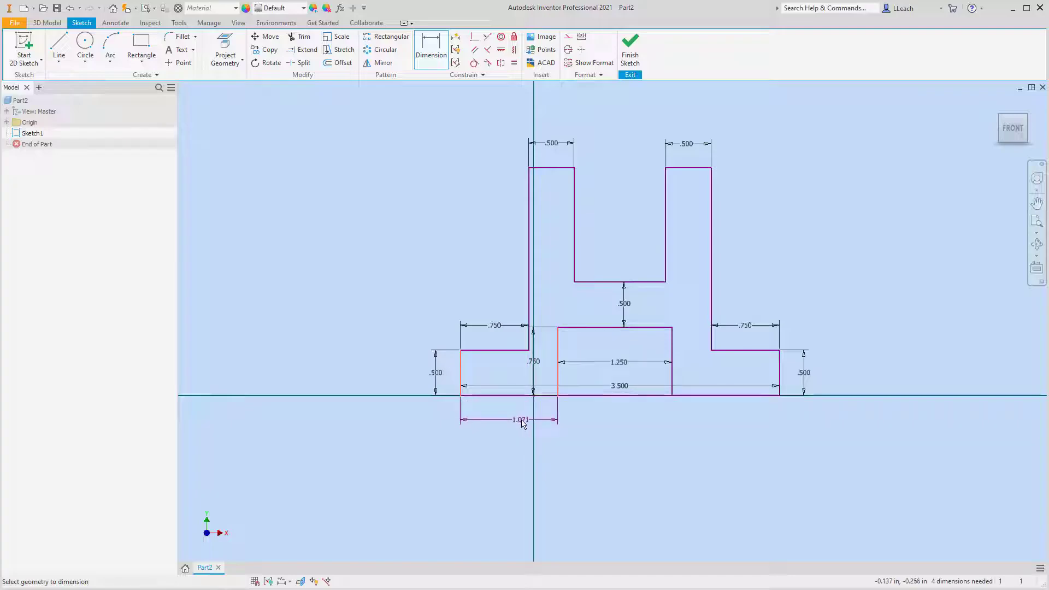
left_click(522, 424)
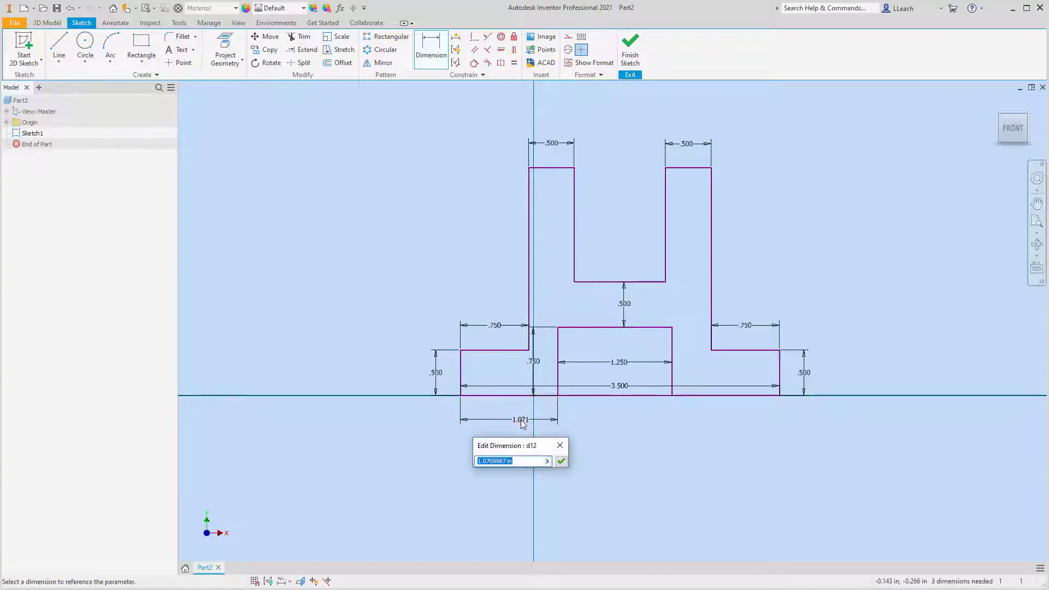
type("1.125")
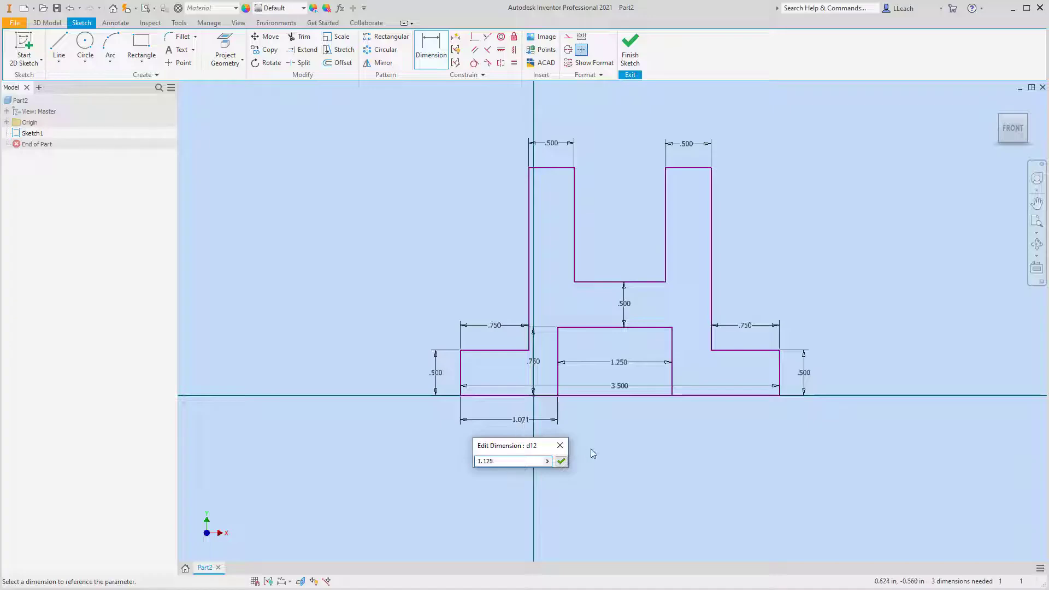
left_click(561, 461)
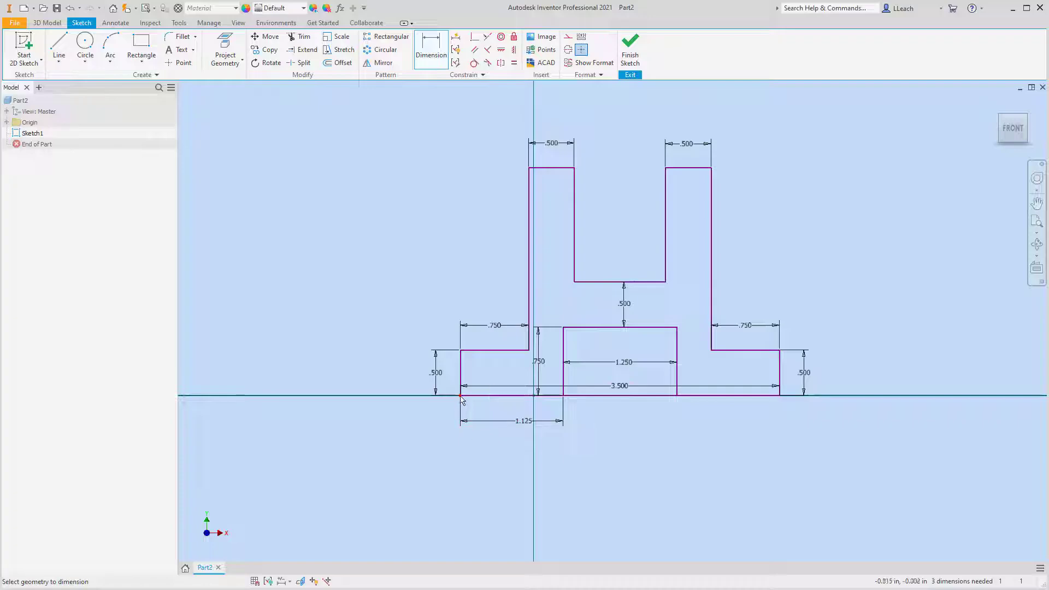
Dimension the horizontal distance between the profile's lower-left corner and the sketch origin to 0, aligning the profile with the vertical axis.
left_click(532, 397)
left_click(499, 448)
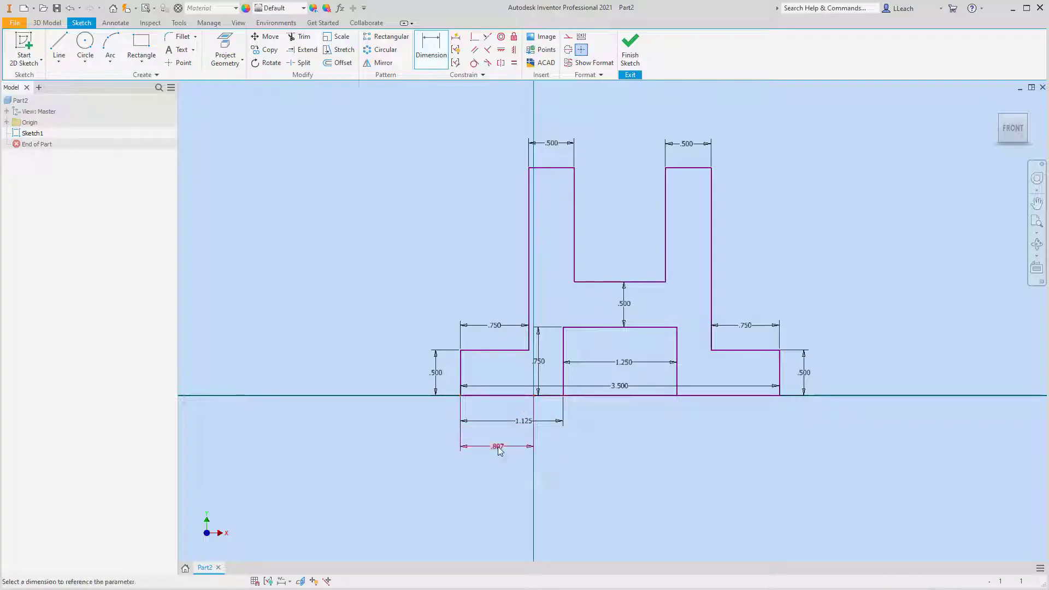
type("0")
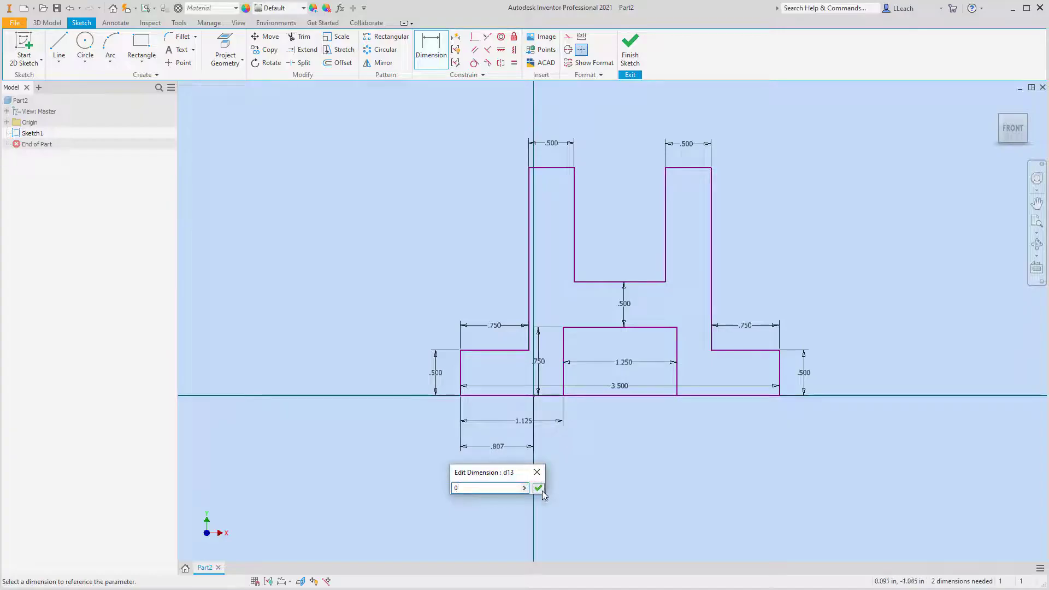
left_click(539, 489)
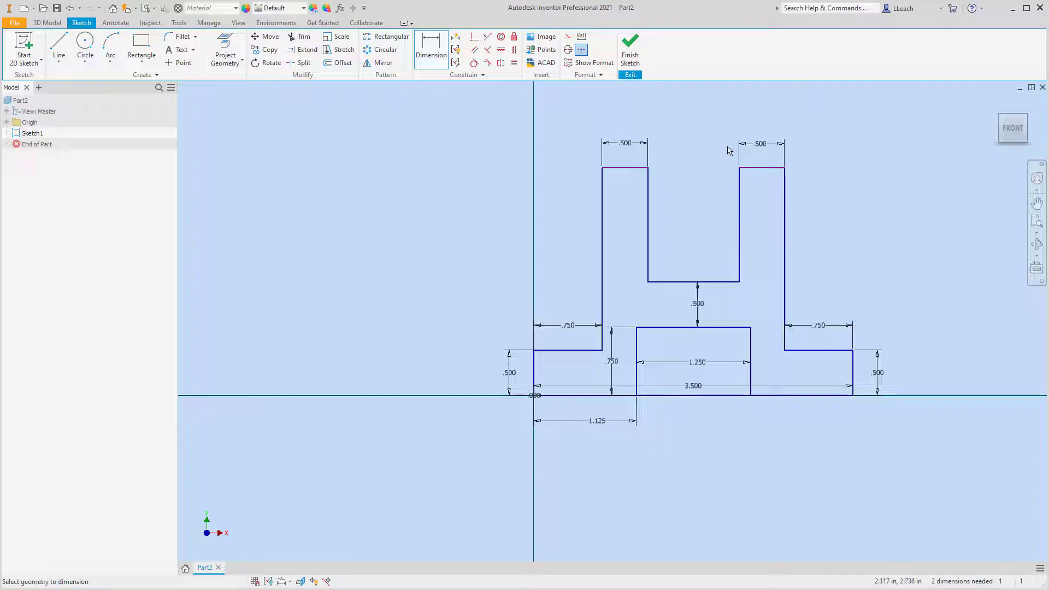
Finish the front profile sketch and extrude the bracket profile 1.25 in in the flipped direction.
left_click(634, 55)
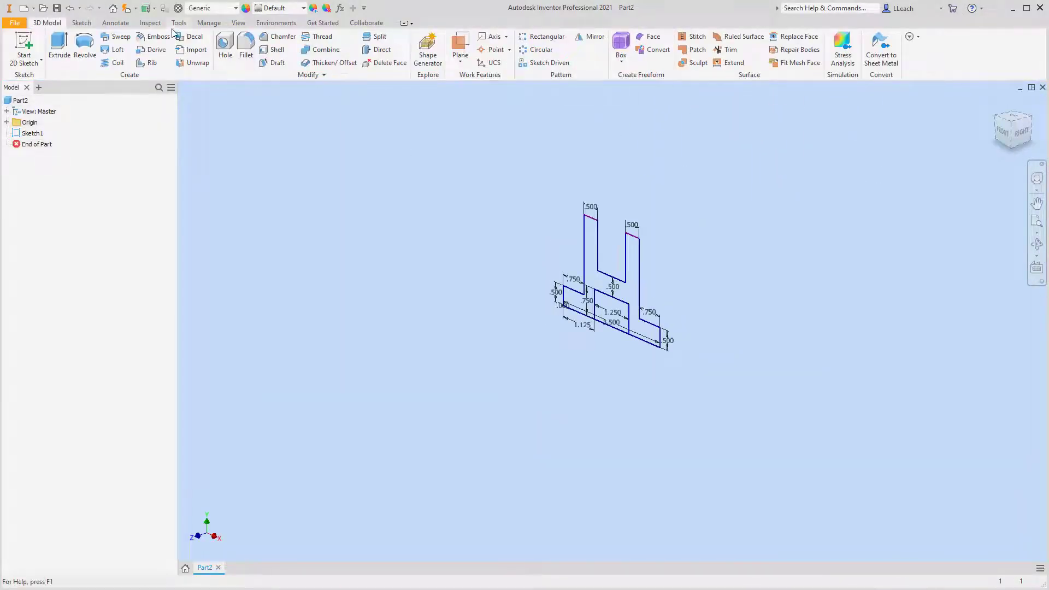
left_click(59, 52)
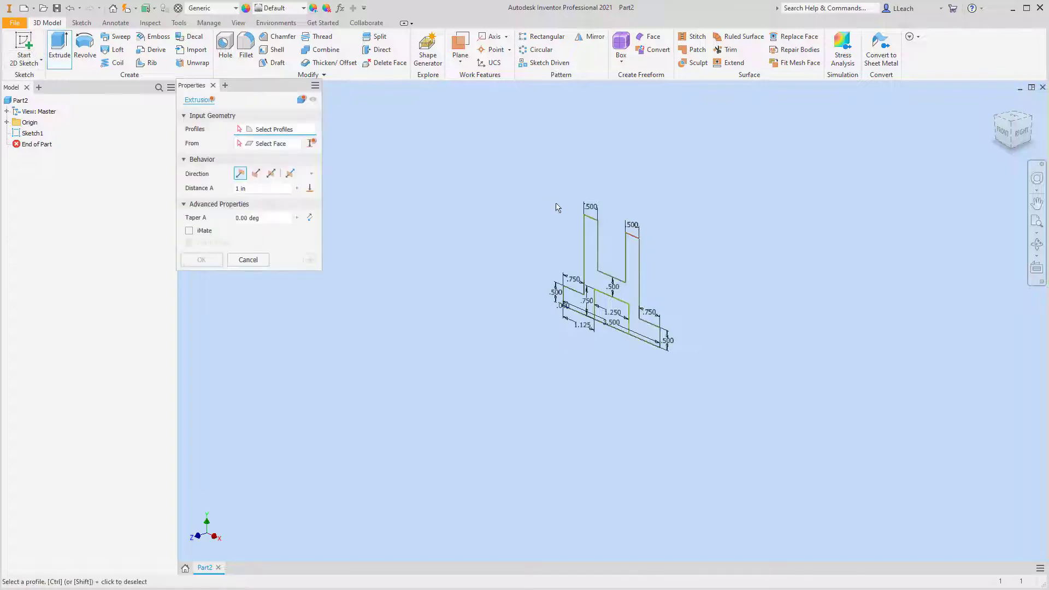
left_click(603, 288)
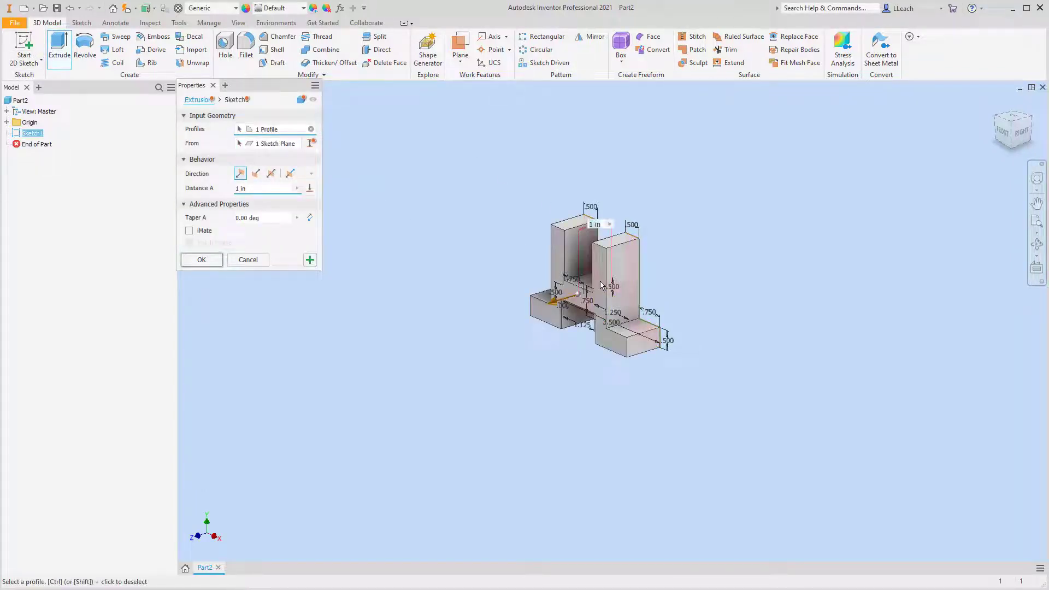
left_click(257, 175)
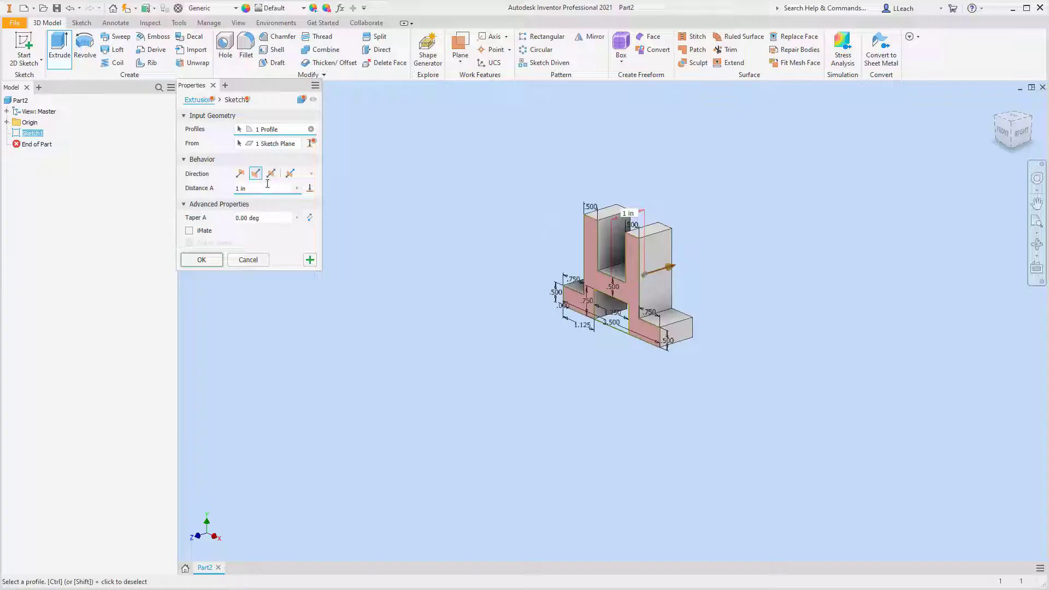
left_click_drag(257, 191, 214, 196)
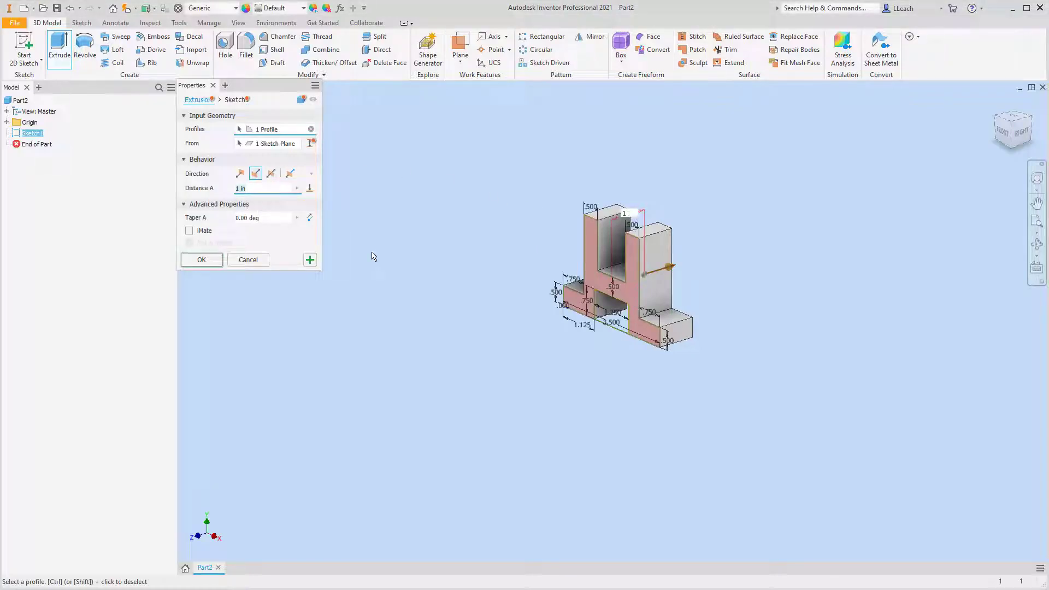
type("1.25")
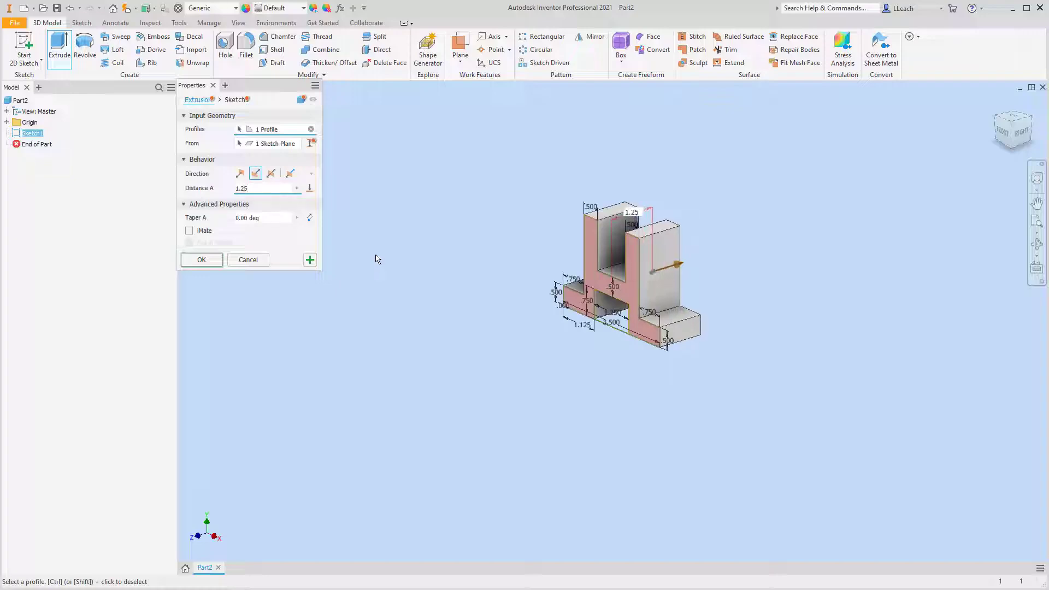
left_click(201, 260)
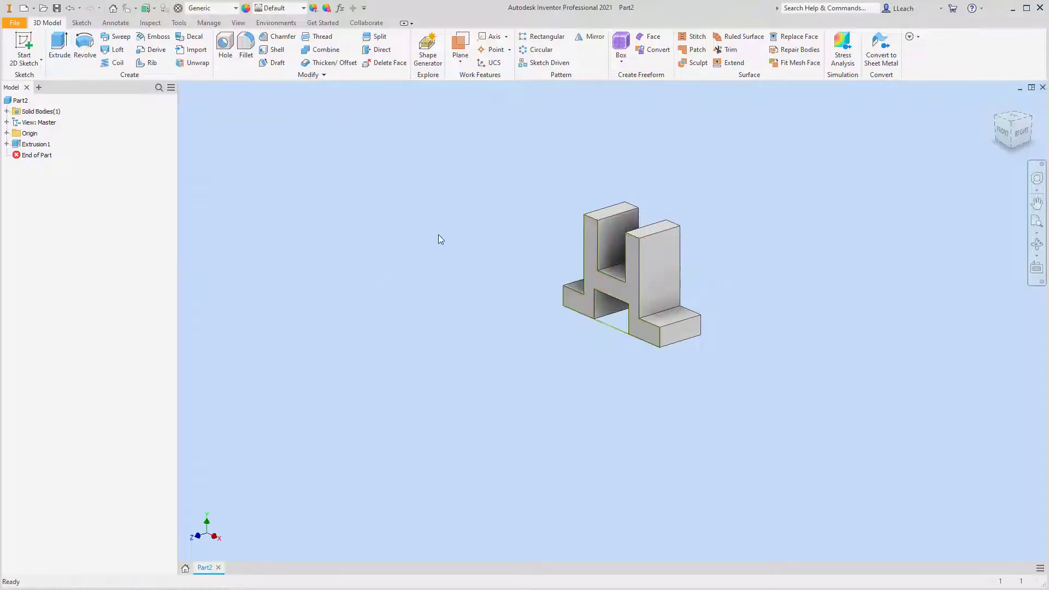
Start a 2D sketch on the right base foot's top face and draw a center-point circle about 0.46 in in diameter near its middle.
scroll(693, 221, "up", 4)
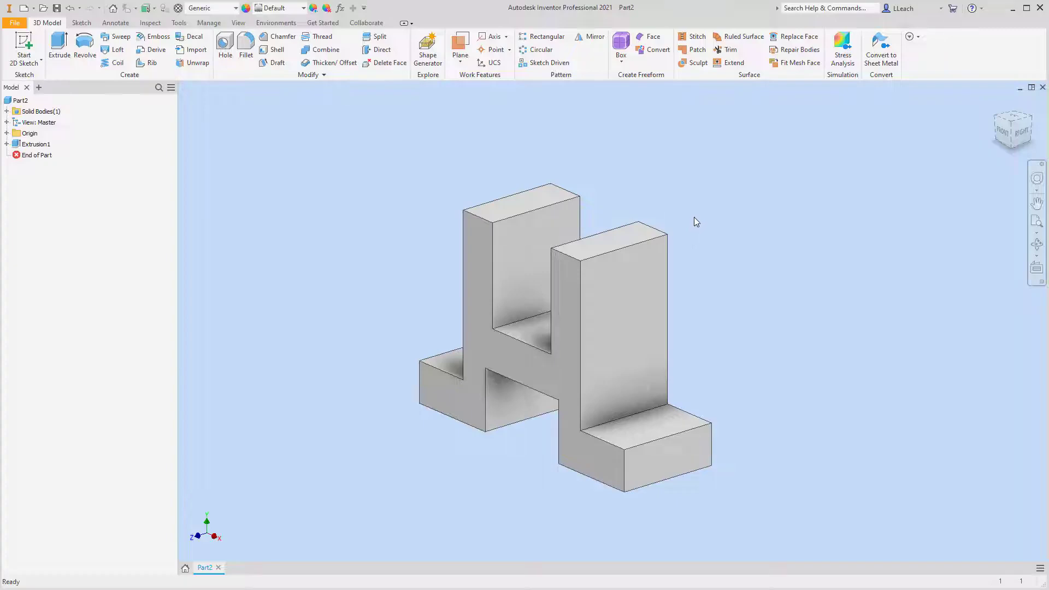
middle_click_drag(696, 222, 736, 200)
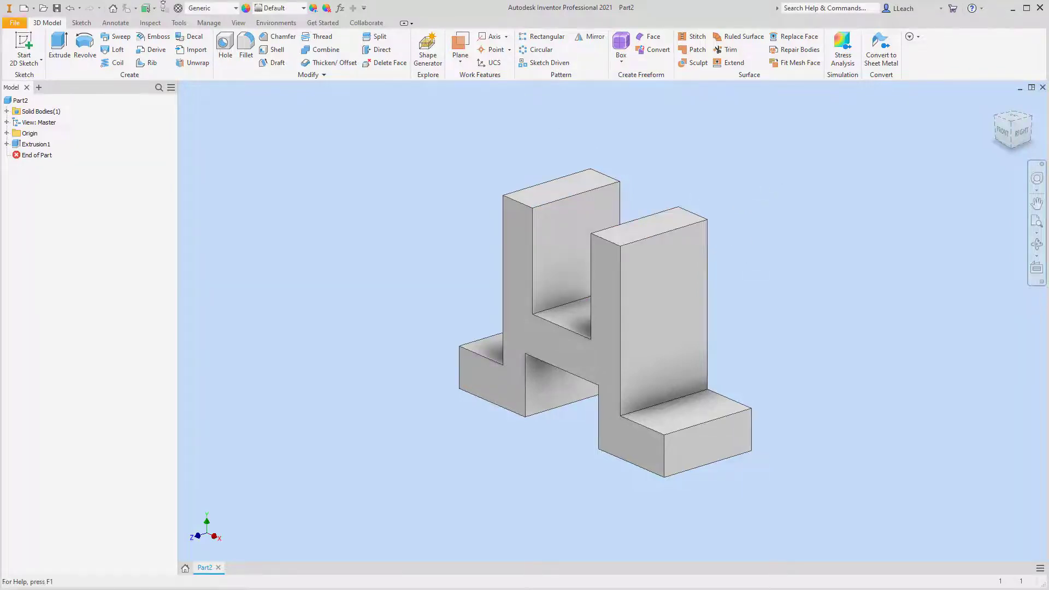
left_click(35, 65)
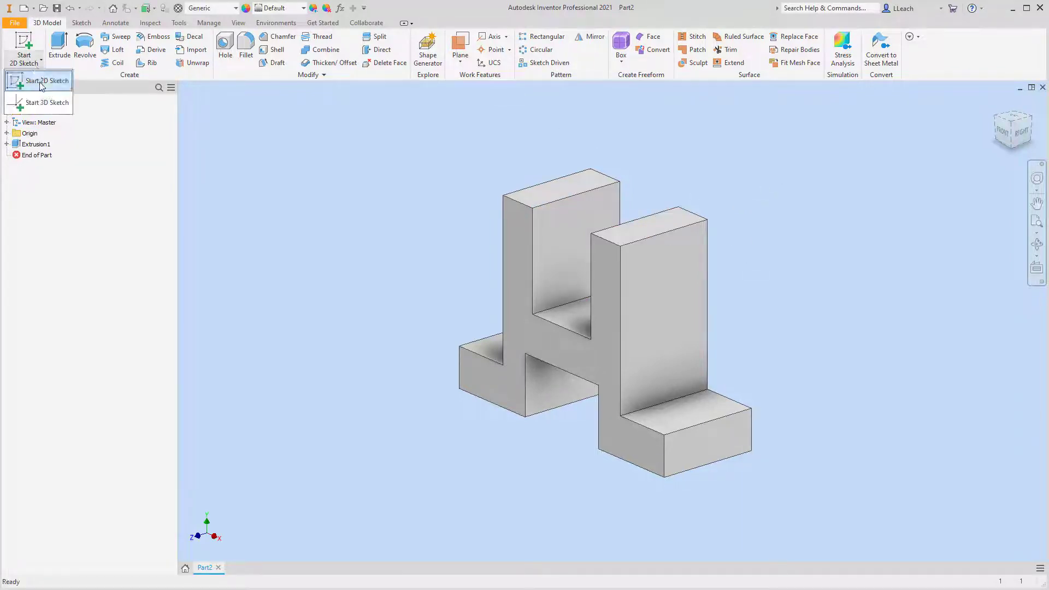
left_click(44, 81)
left_click(684, 416)
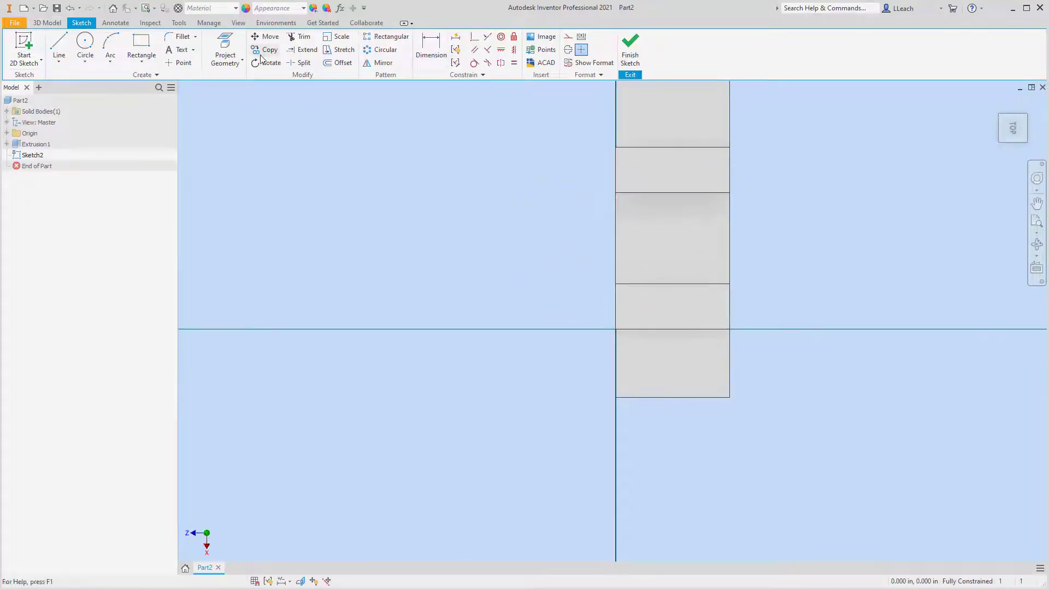
left_click(85, 62)
left_click(101, 91)
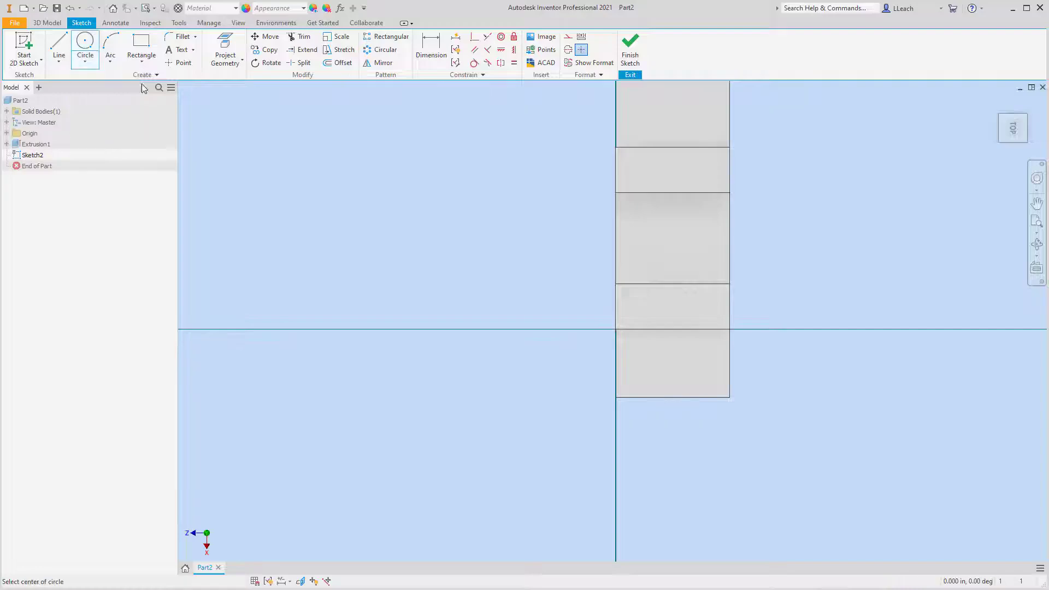
left_click(670, 363)
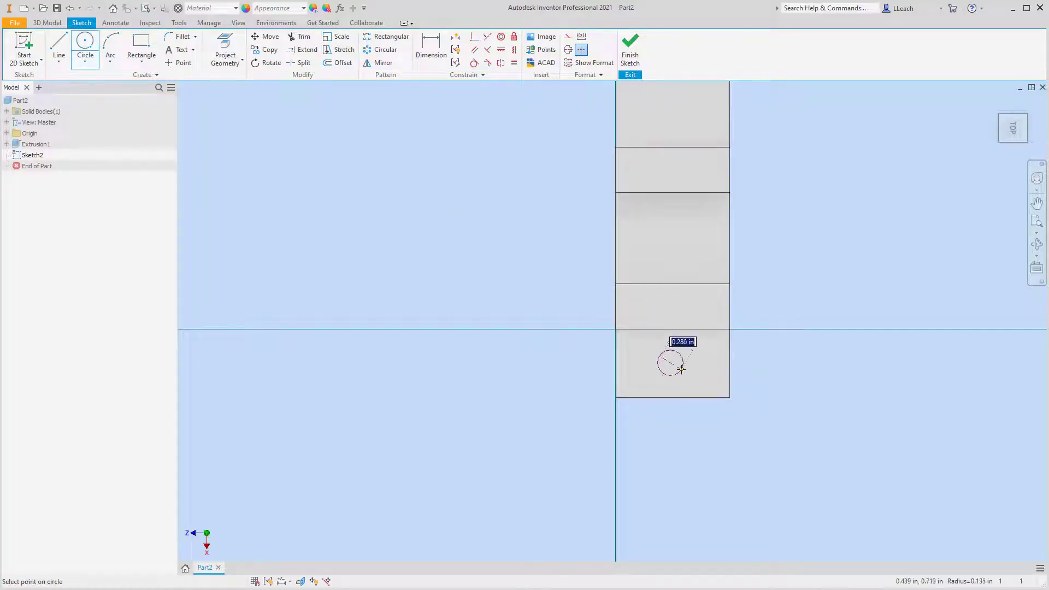
left_click(690, 371)
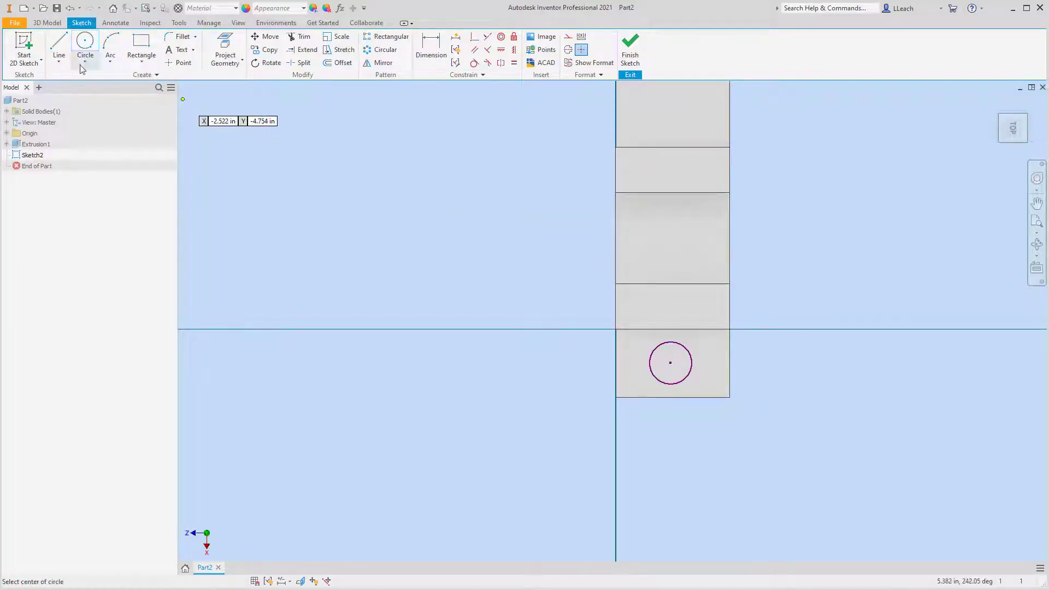
Dimension the circle's diameter to 0.375 in.
left_click(432, 48)
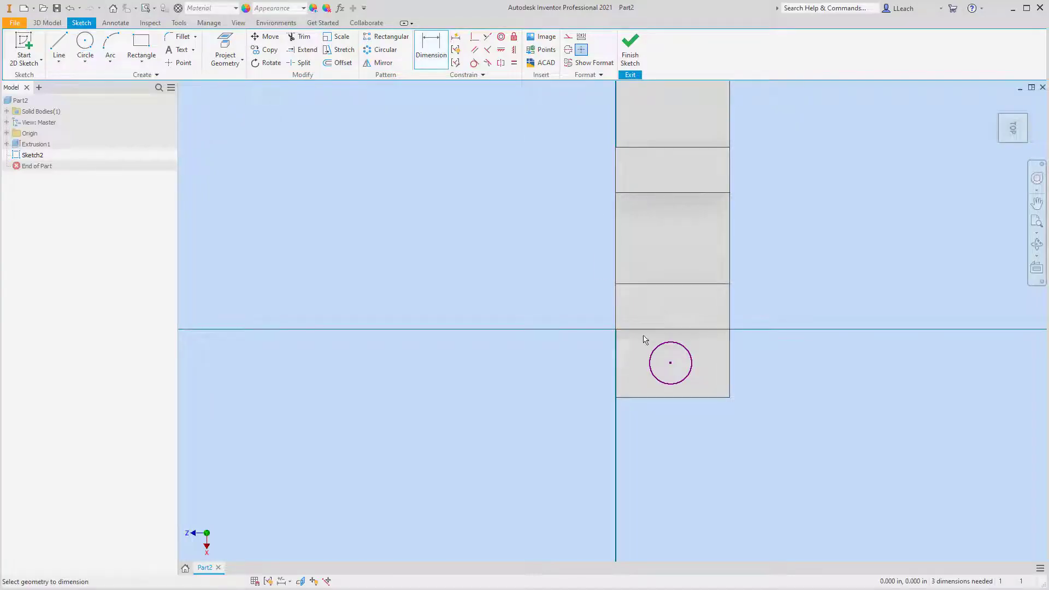
left_click(691, 362)
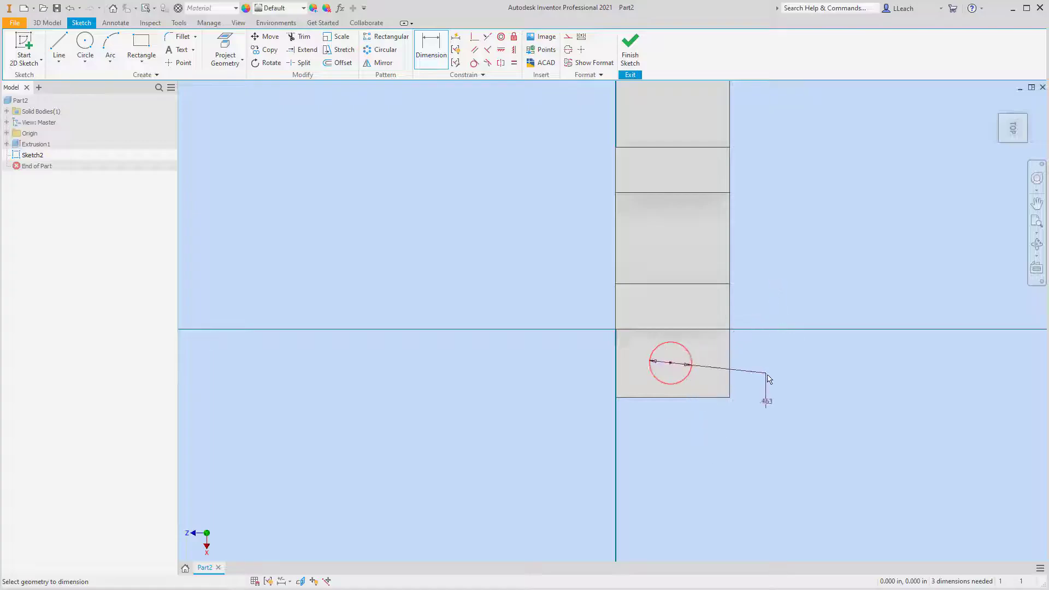
left_click(776, 410)
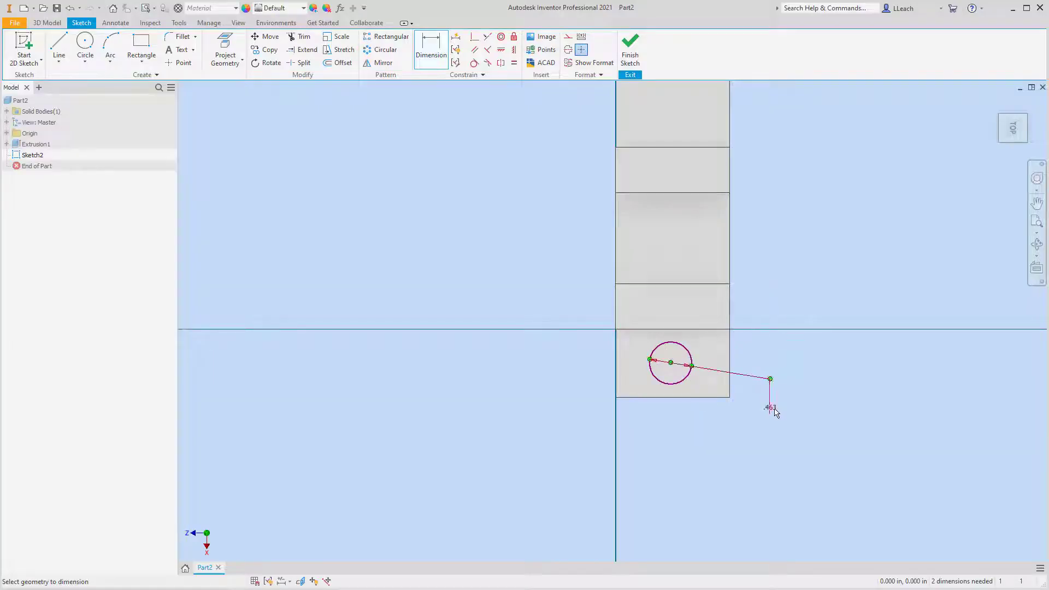
type(".")
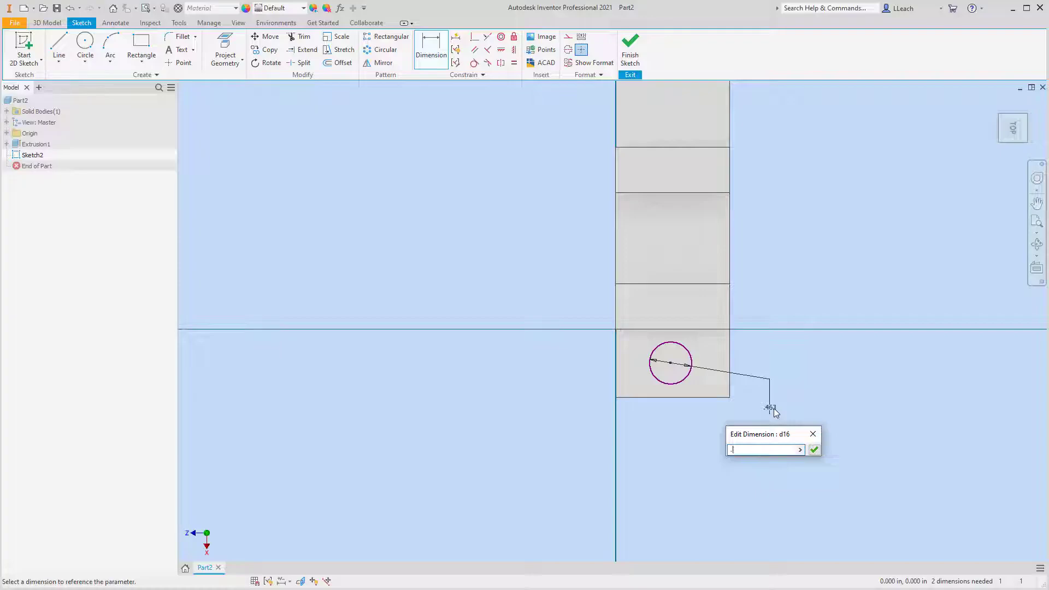
type("375")
left_click(818, 450)
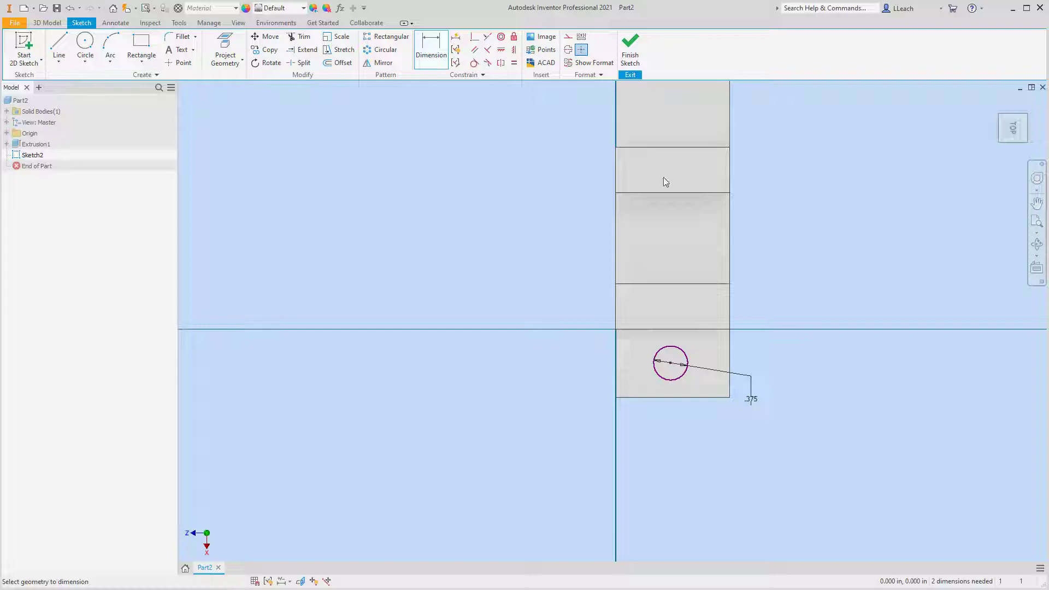
Dimension the distance from the circle's center to the foot's back edge to 0.625 in.
left_click(671, 364)
left_click(730, 362)
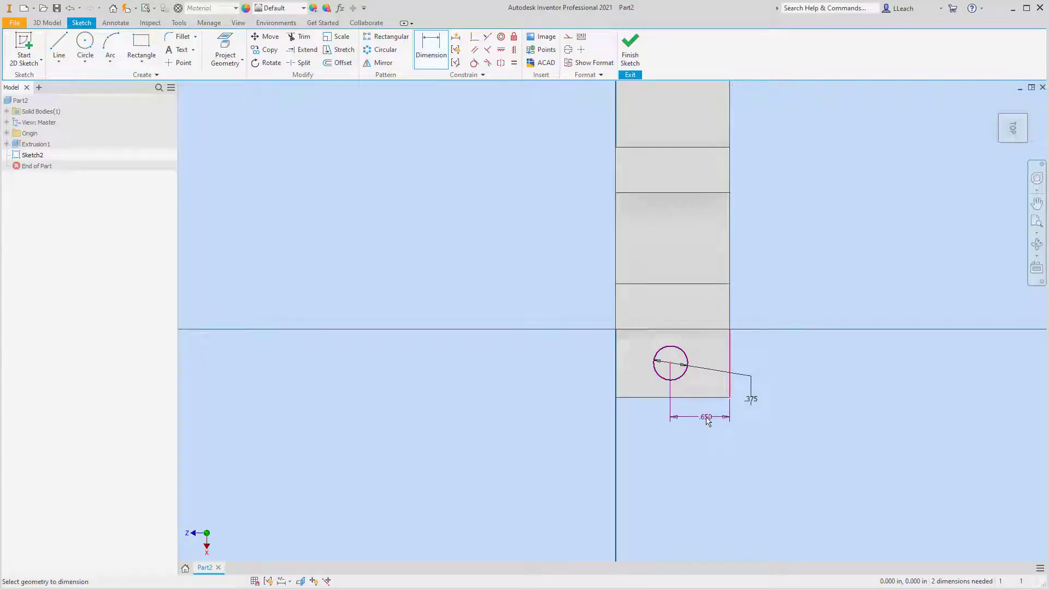
left_click(705, 417)
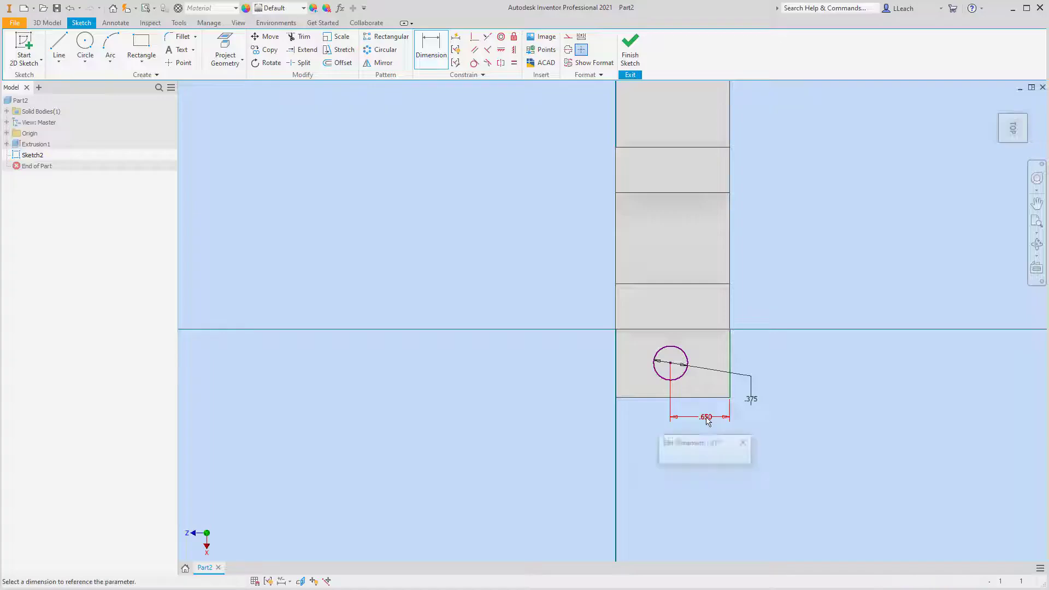
type(".625")
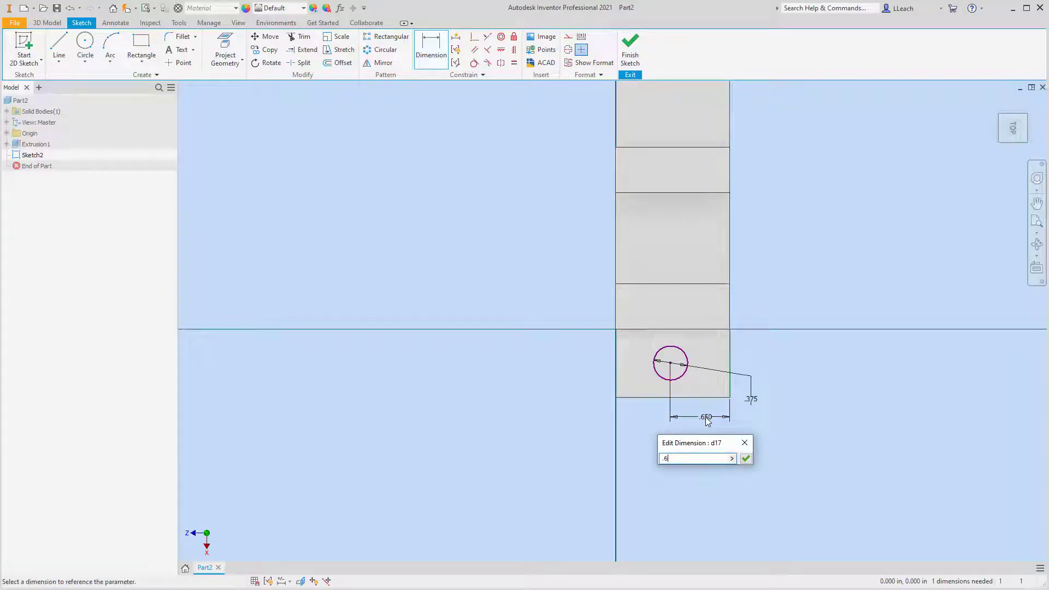
left_click(746, 458)
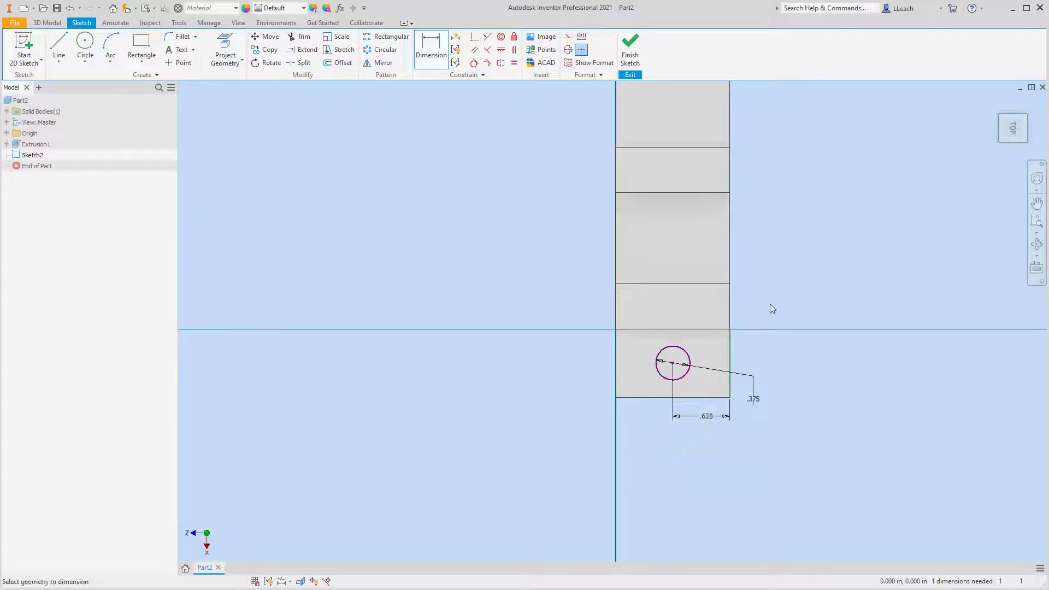
Dimension the distance from the circle's center to the foot's outer end edge to 0.375 in.
left_click(673, 365)
left_click(669, 397)
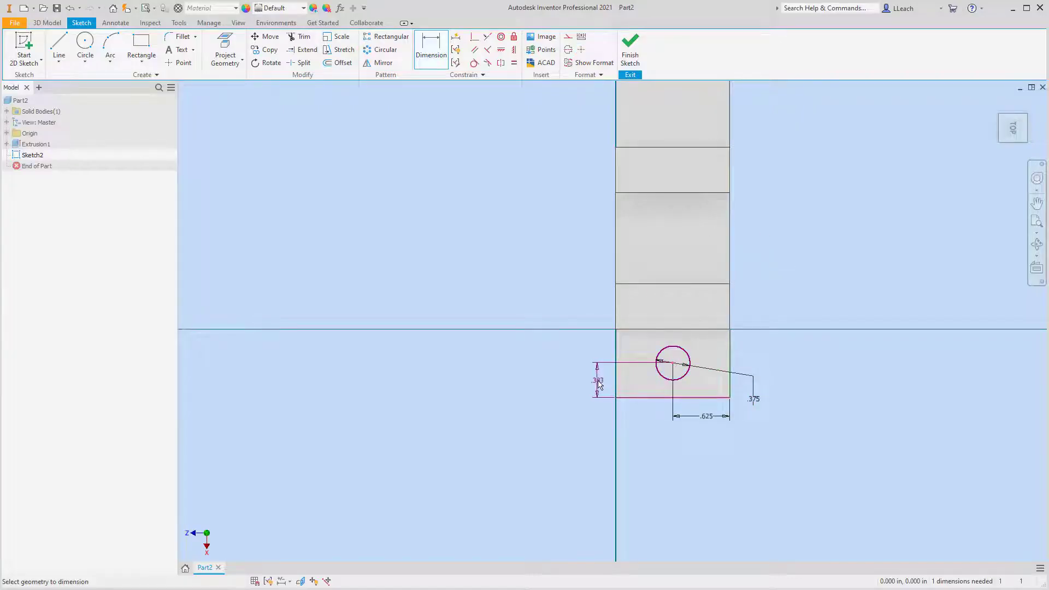
left_click(600, 385)
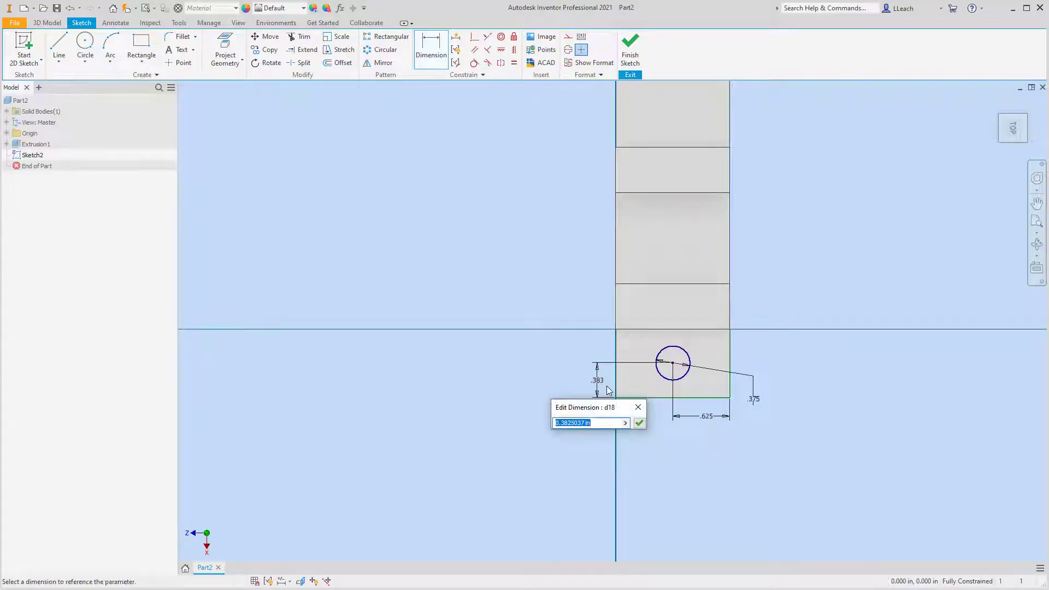
type(".375")
left_click(639, 423)
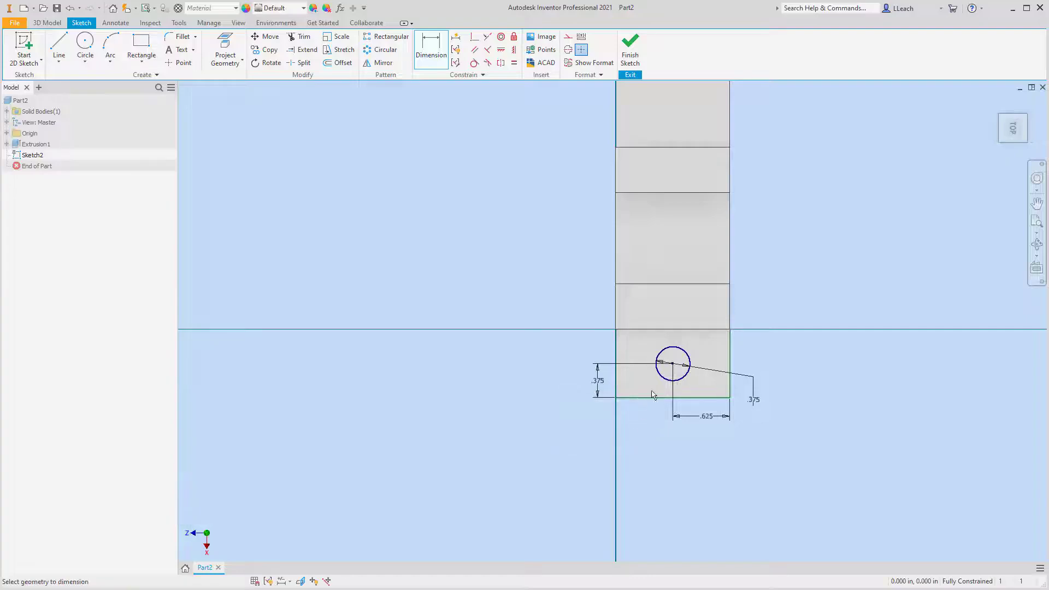
Draw a second center-point circle about 0.55 in in diameter off the part, beside the opposite base foot.
middle_click_drag(595, 321, 559, 379)
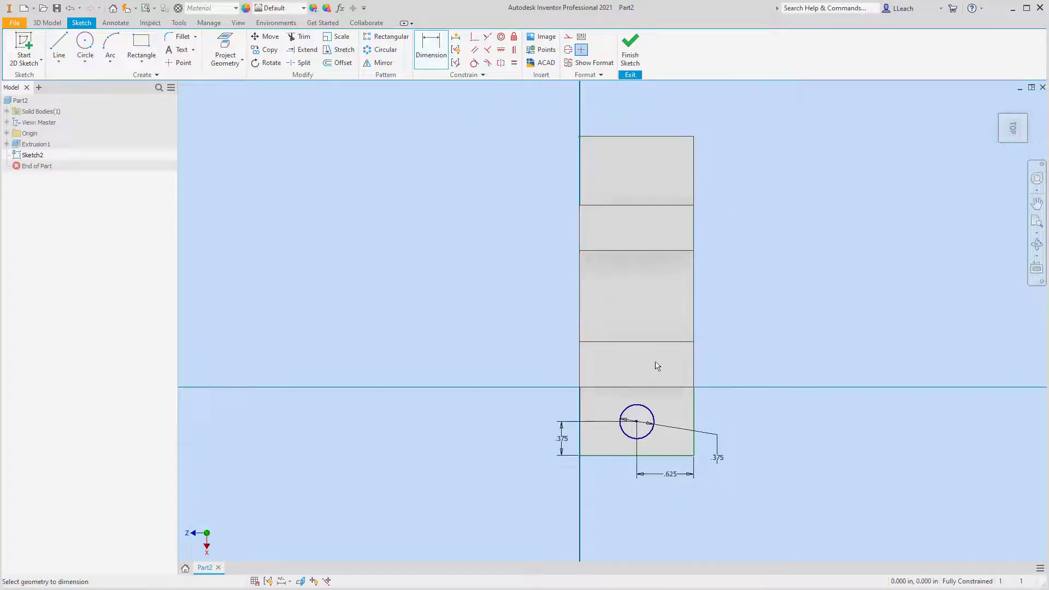
left_click(86, 64)
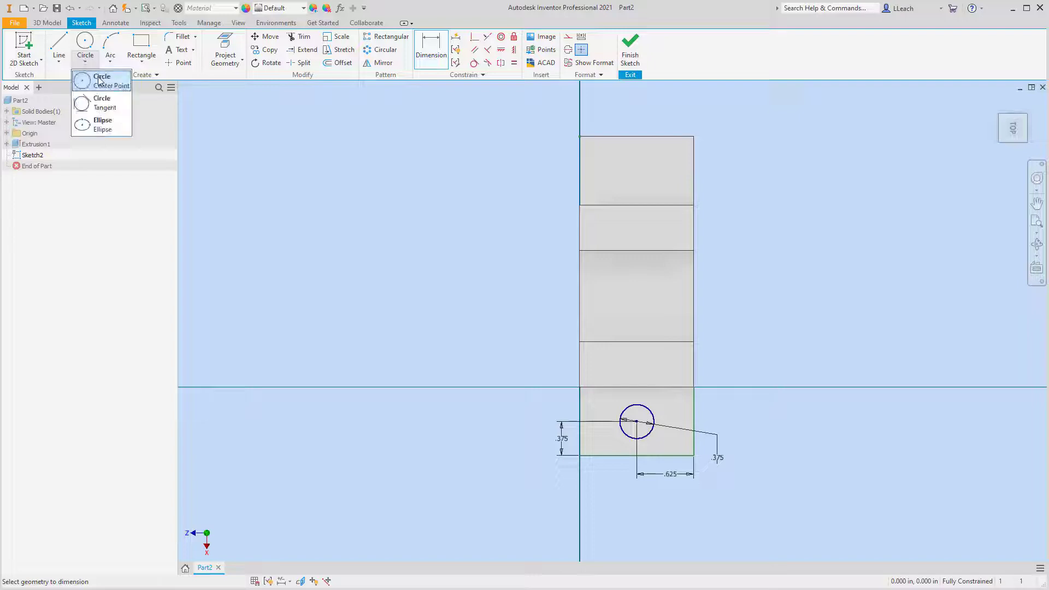
left_click(98, 77)
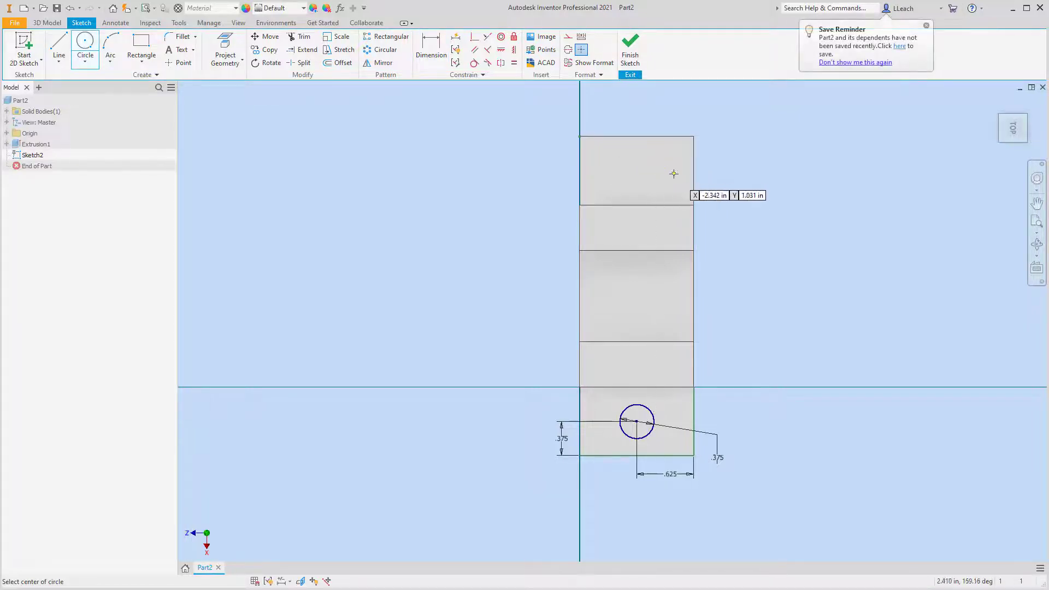
left_click(750, 173)
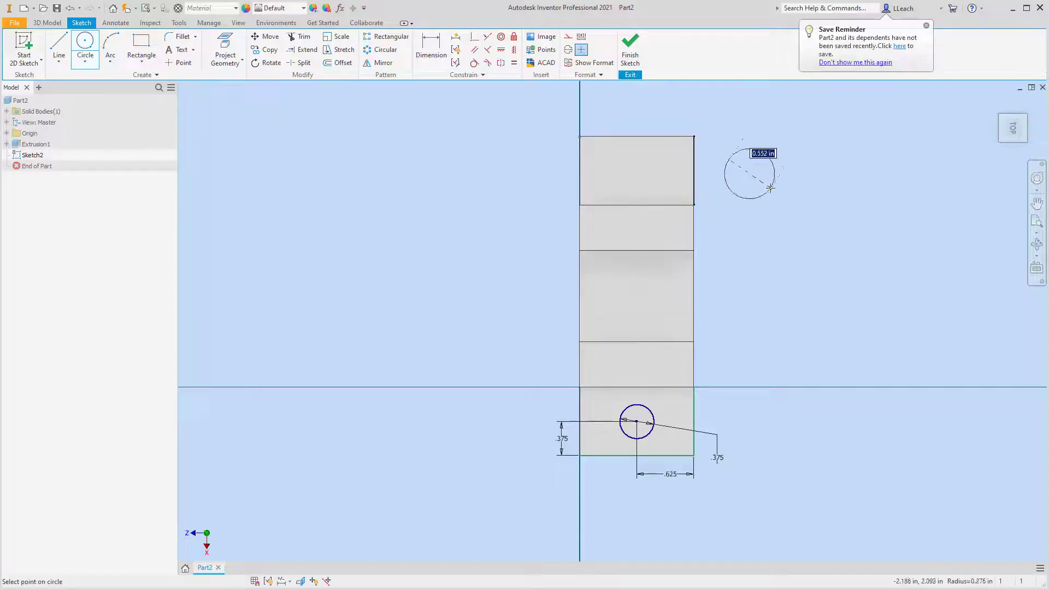
left_click(768, 156)
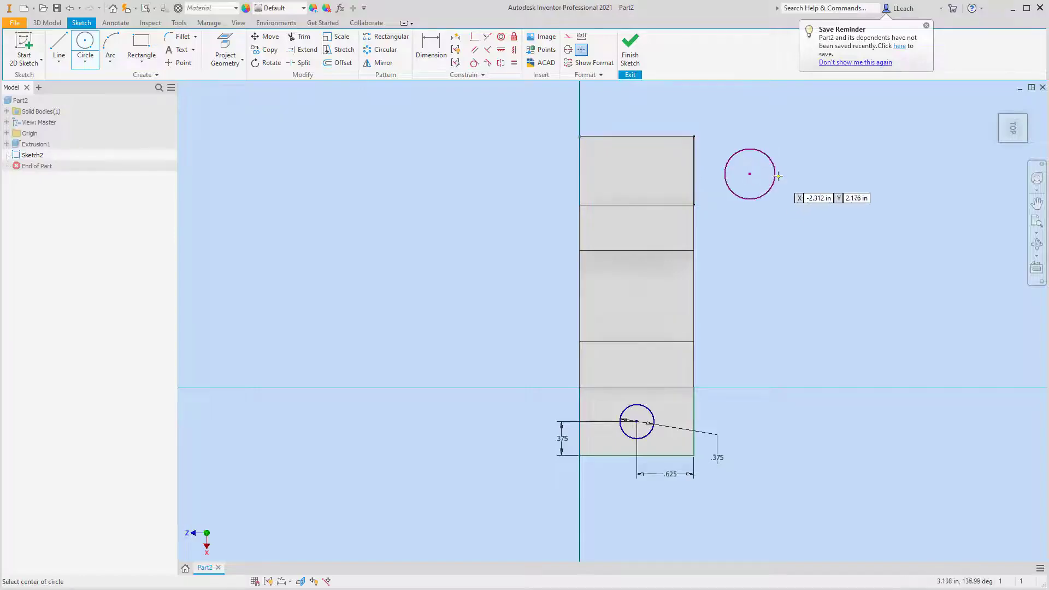
Apply an Equal constraint between the dimensioned circle on the foot and the second circle beside the part.
left_click(518, 68)
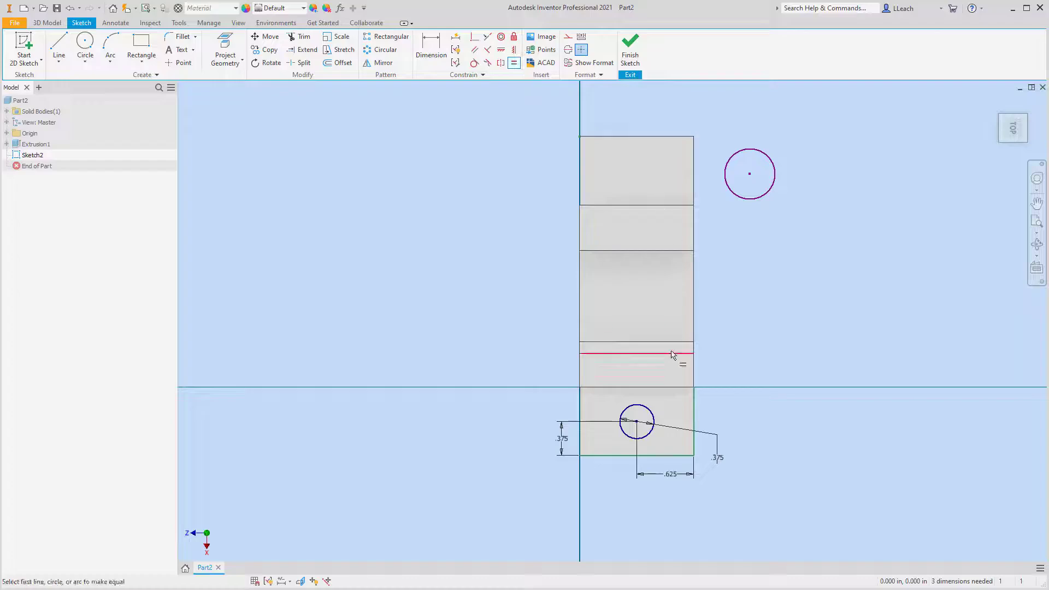
left_click(654, 402)
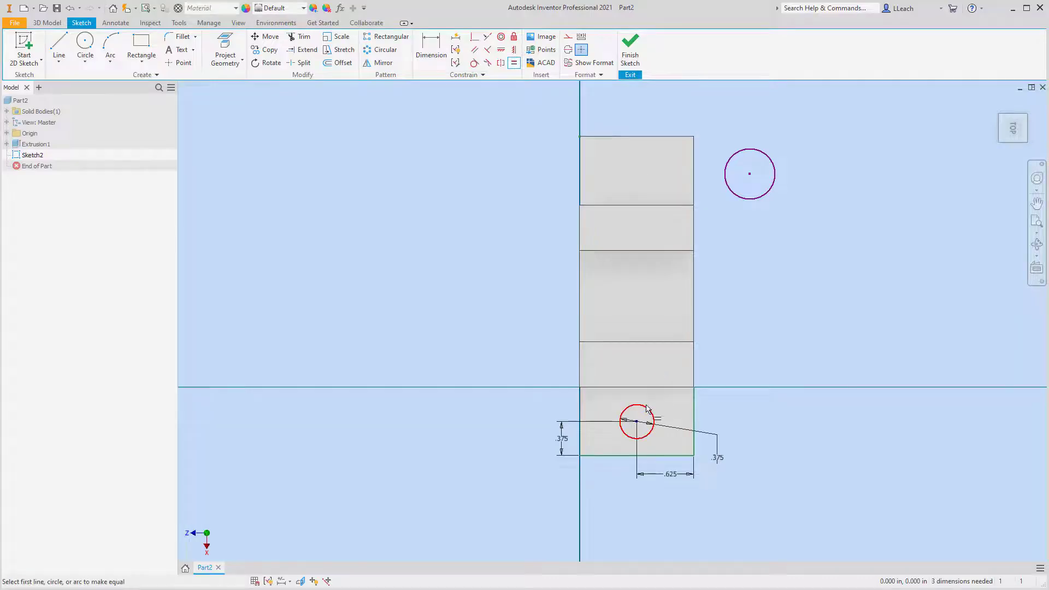
left_click(749, 200)
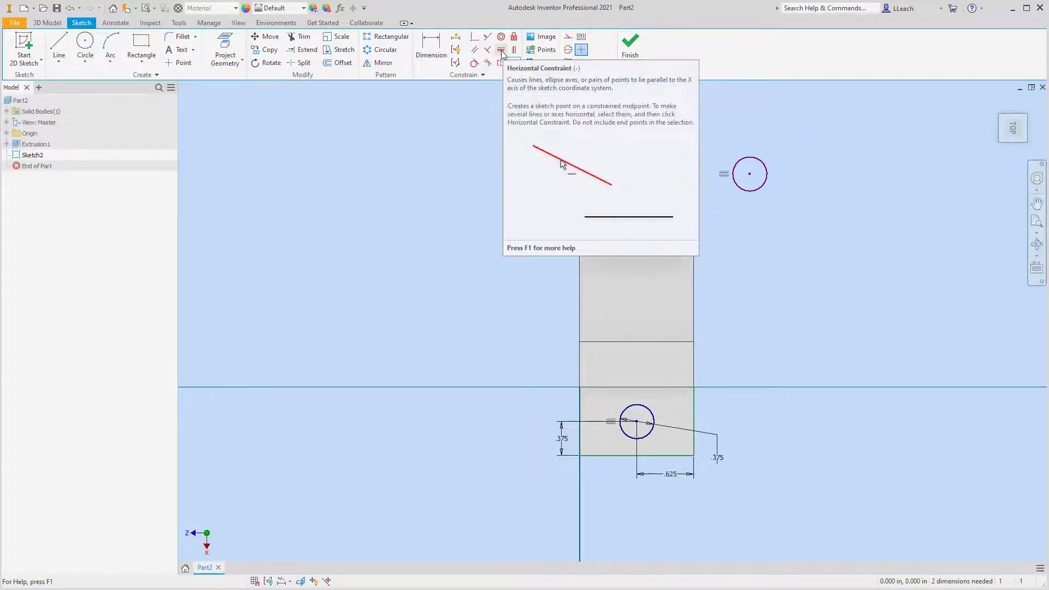
left_click(514, 62)
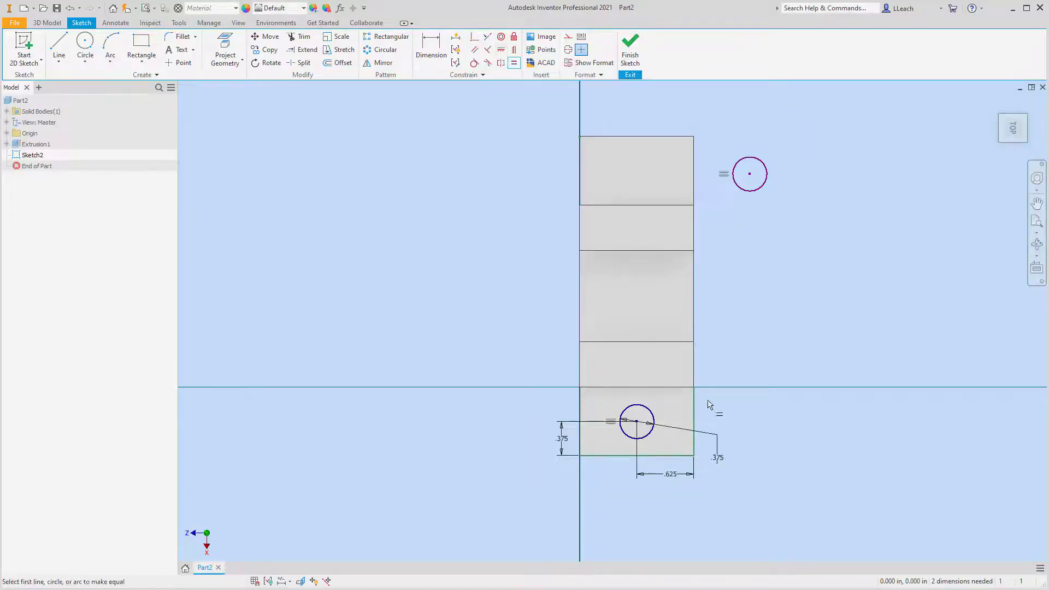
Apply a Horizontal constraint between the centers of the two circles so the second circle aligns with the first across the feet.
left_click(501, 49)
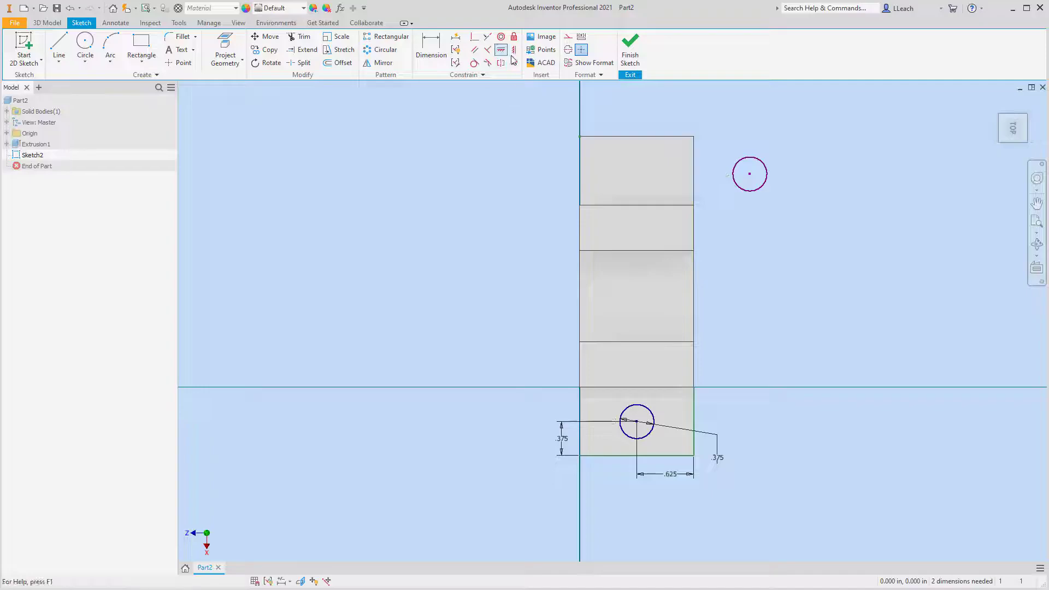
left_click(638, 423)
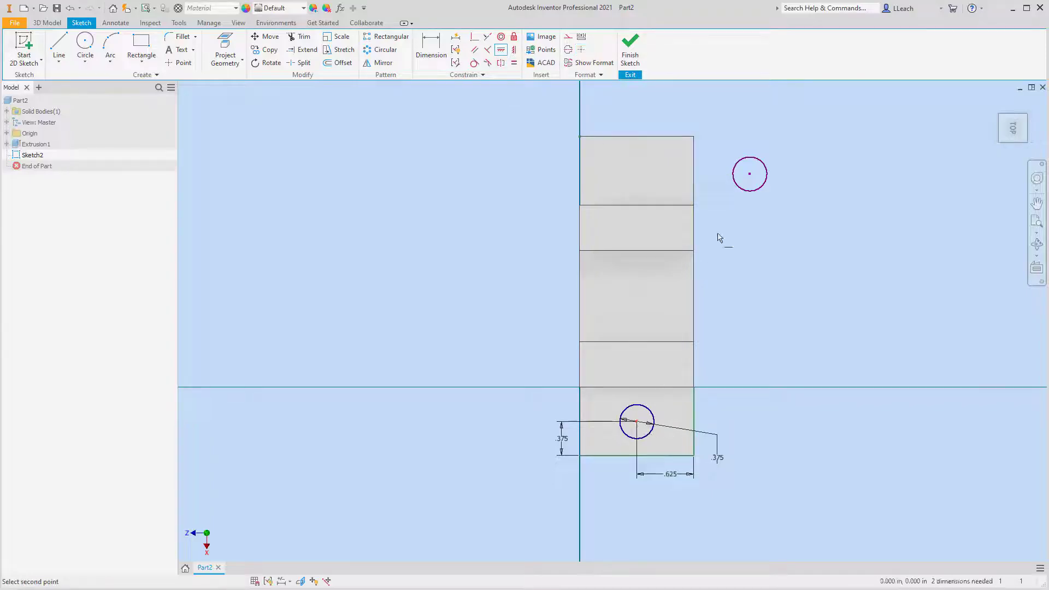
left_click(751, 175)
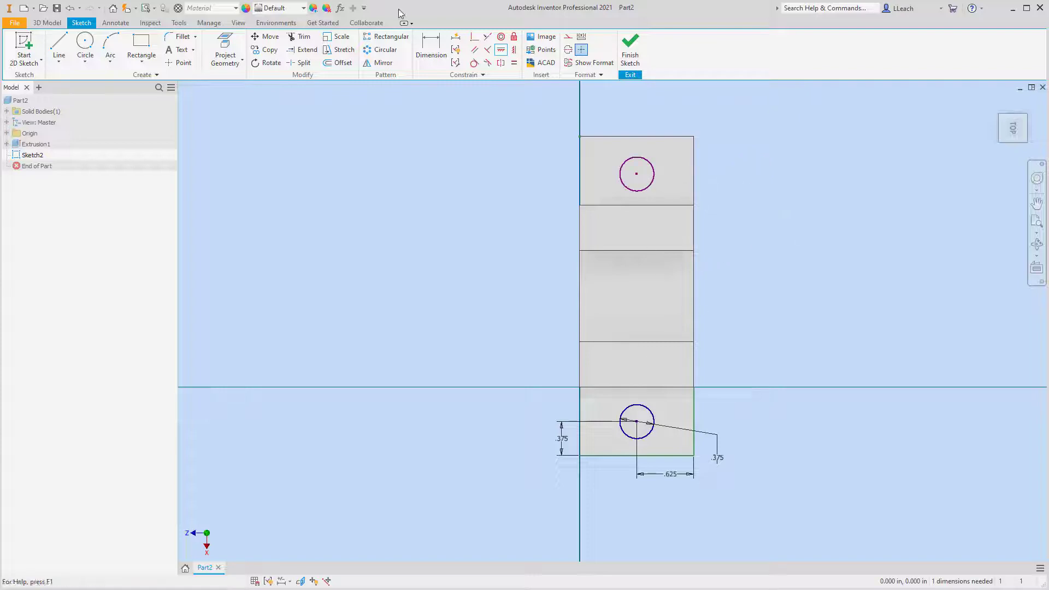
Dimension the distance from the second circle's center to its foot's outer end edge to 0.375 in and finish the sketch.
left_click(440, 50)
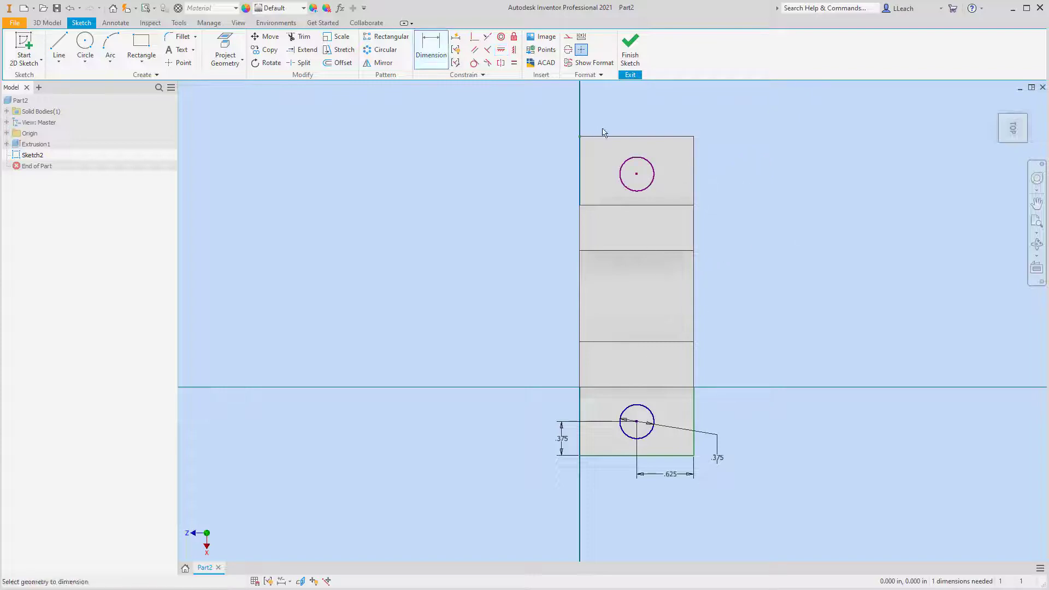
left_click(634, 137)
left_click(637, 174)
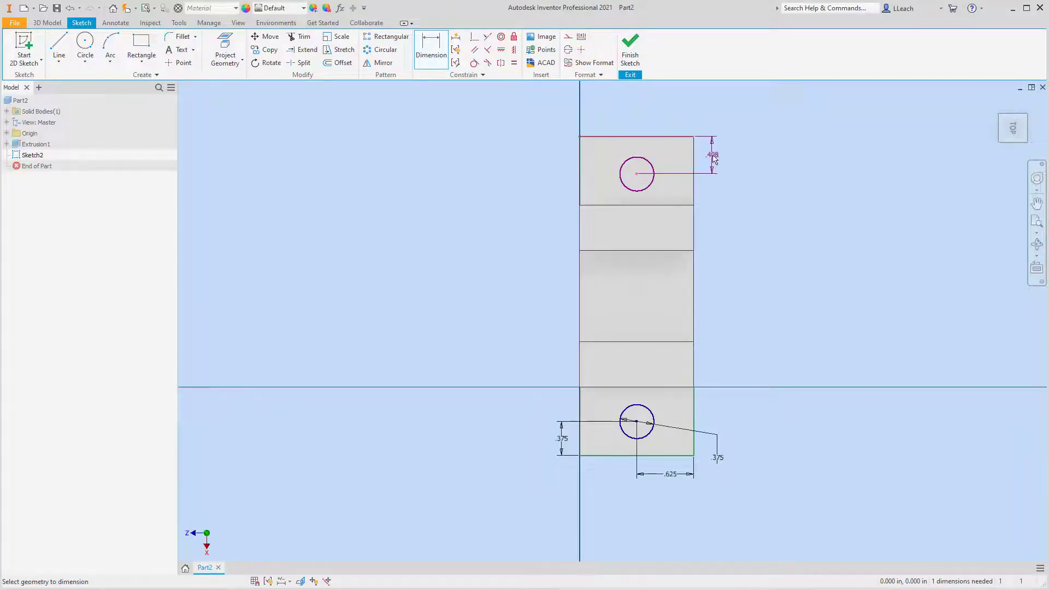
left_click(714, 158)
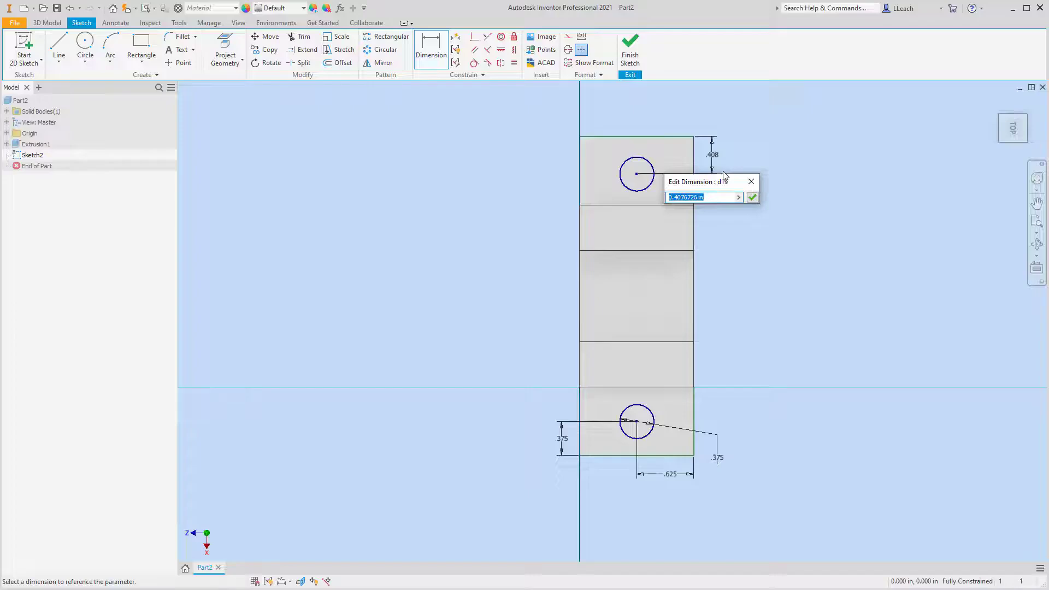
type(".375")
left_click(753, 198)
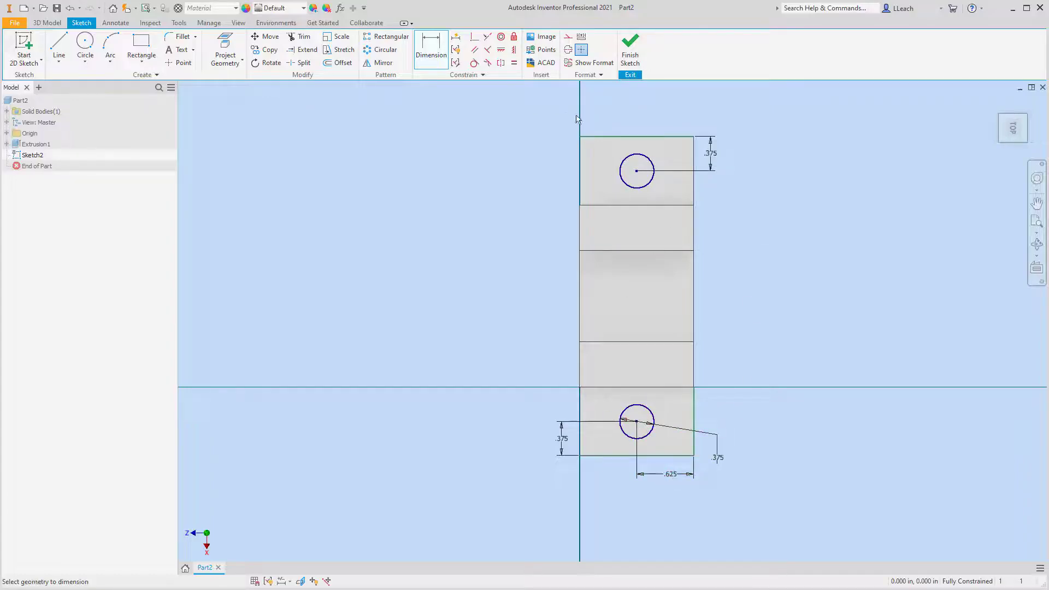
left_click(629, 57)
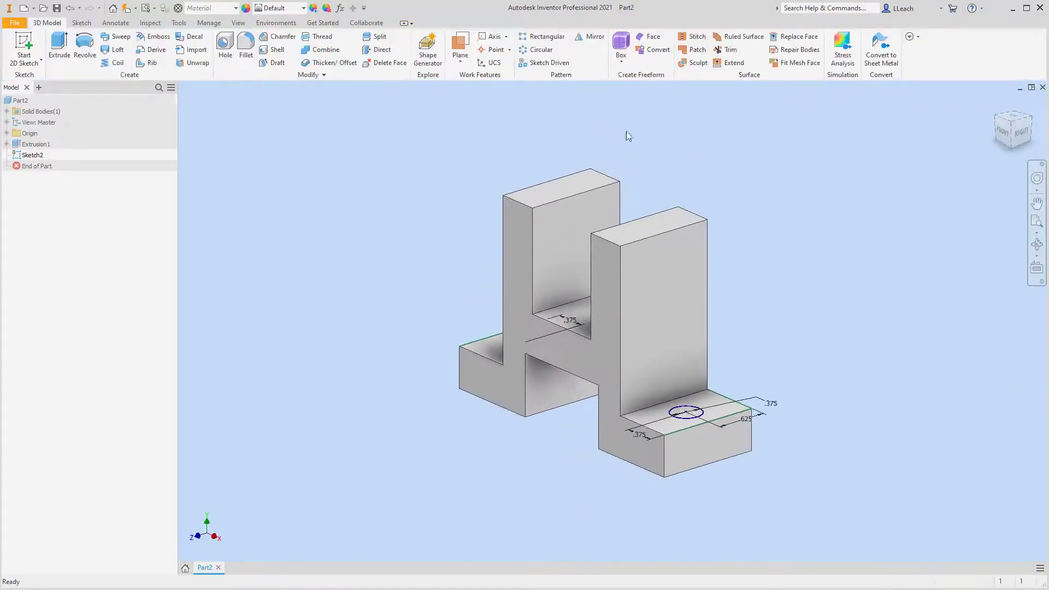
Cut both sketched circles down through the base feet with a Through All extrusion.
left_click(60, 54)
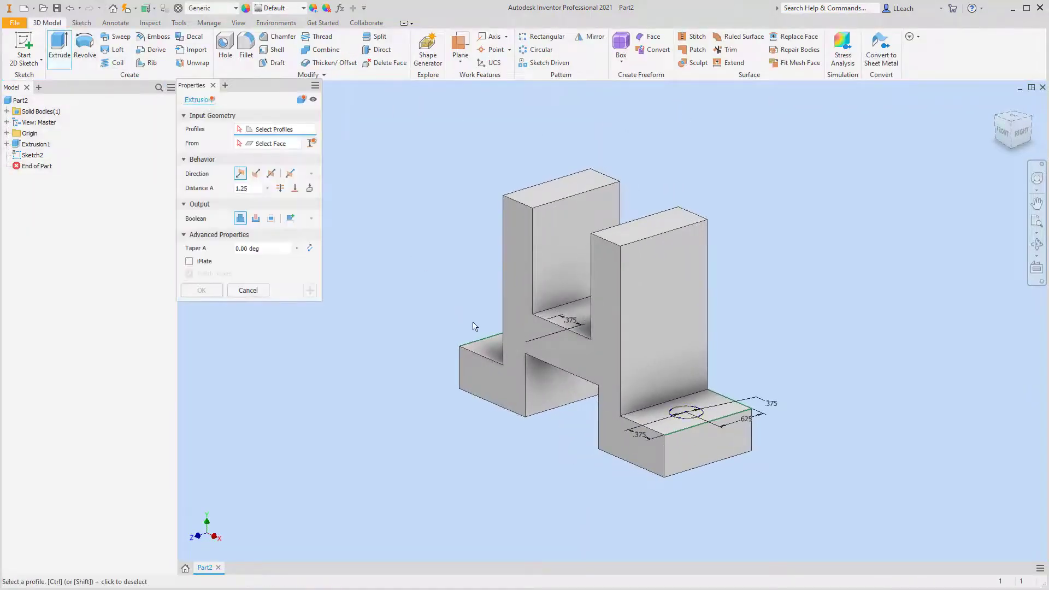
left_click(519, 344)
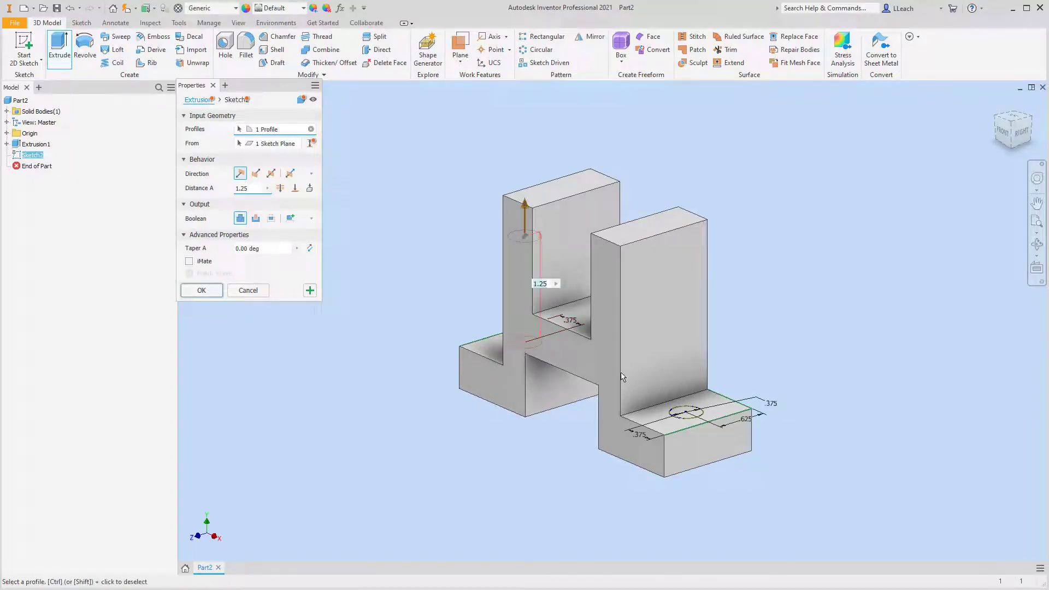
left_click(676, 411)
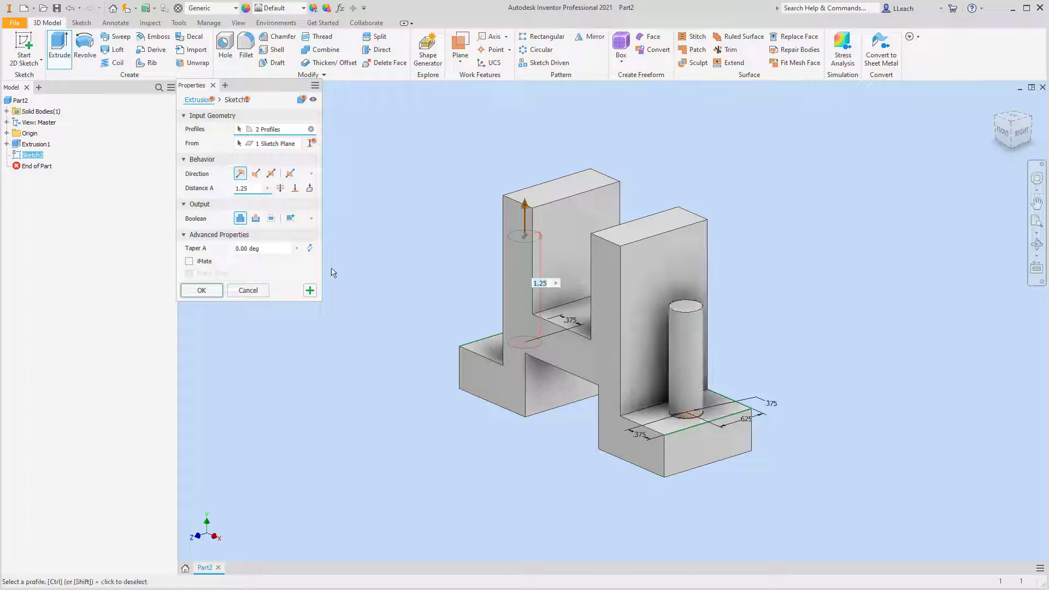
left_click(255, 218)
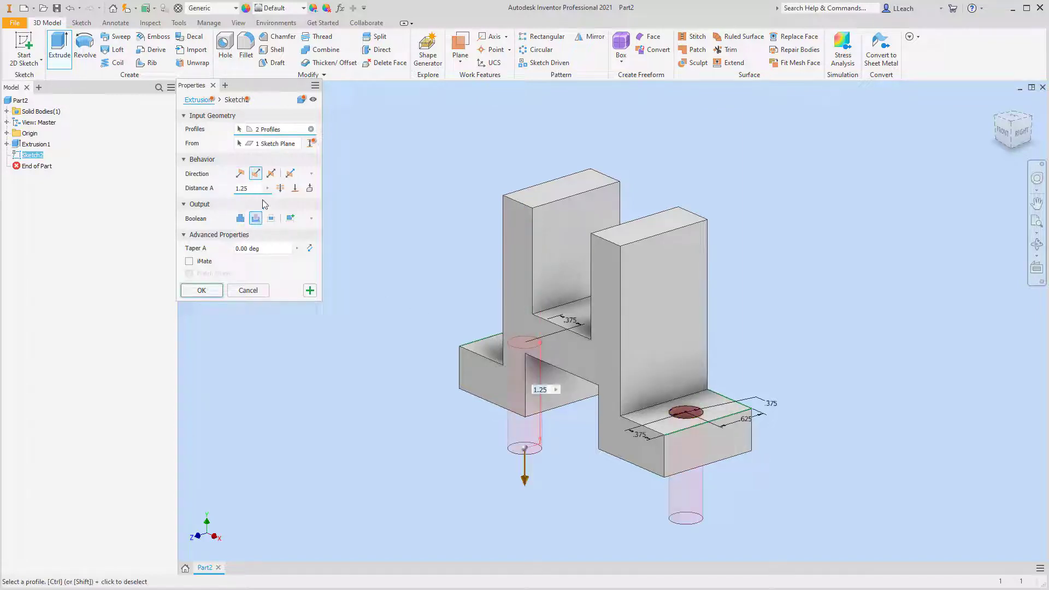
left_click(279, 191)
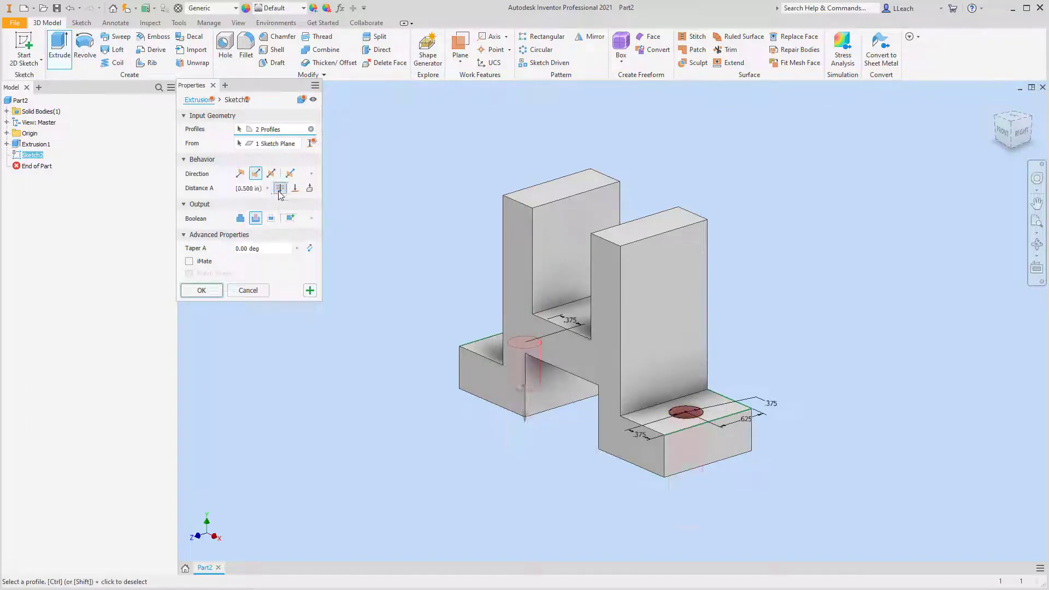
left_click(210, 291)
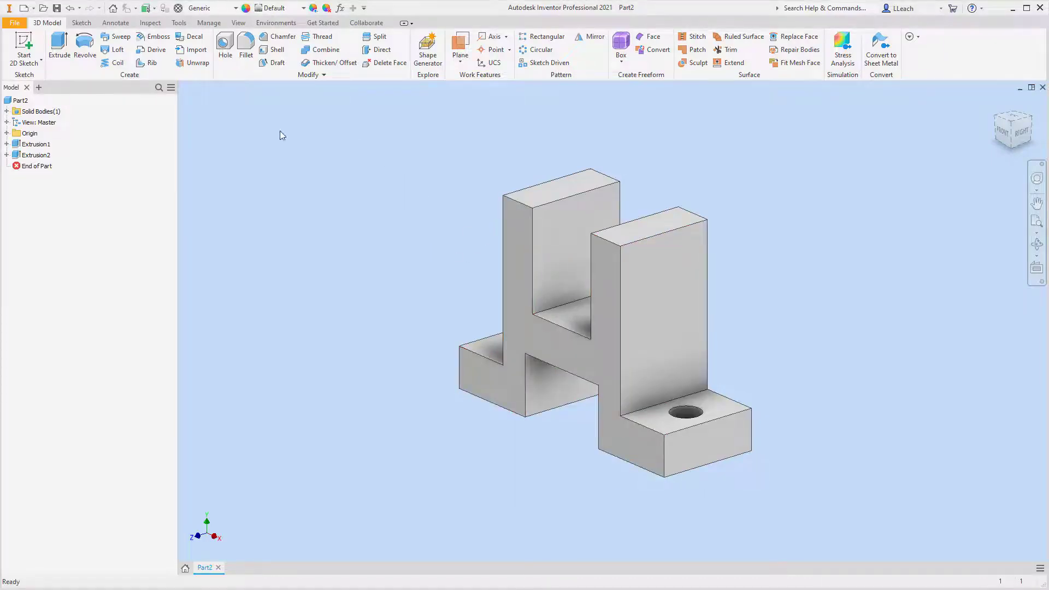
Chamfer the front outer vertical edge of the right base foot with both distances set to .30 in.
left_click(283, 38)
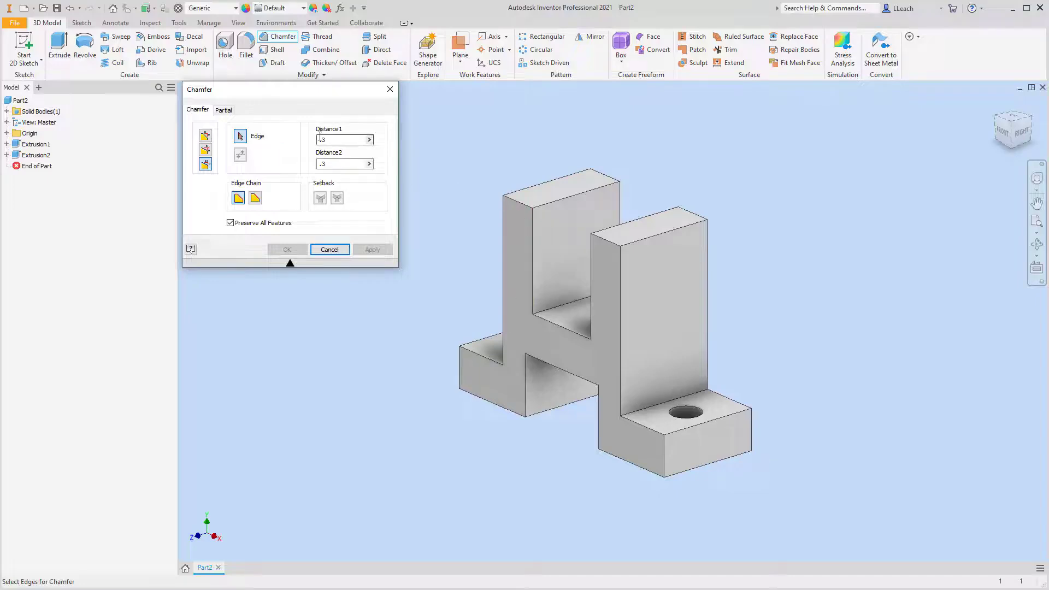
left_click_drag(330, 141, 313, 140)
left_click(335, 164)
left_click(338, 138)
type("0")
left_click(339, 163)
left_click(665, 446)
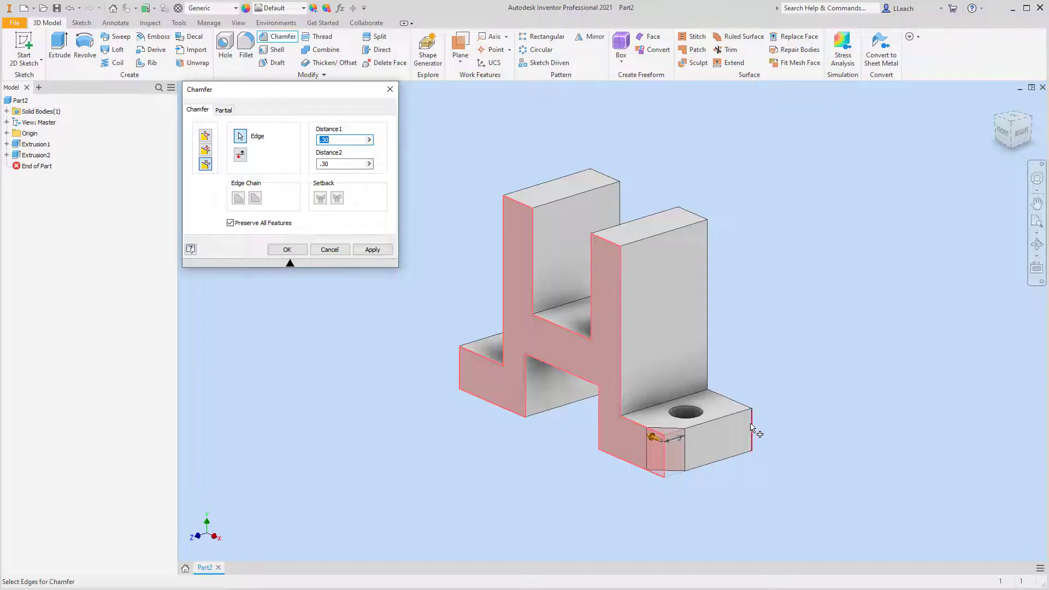
left_click(751, 432)
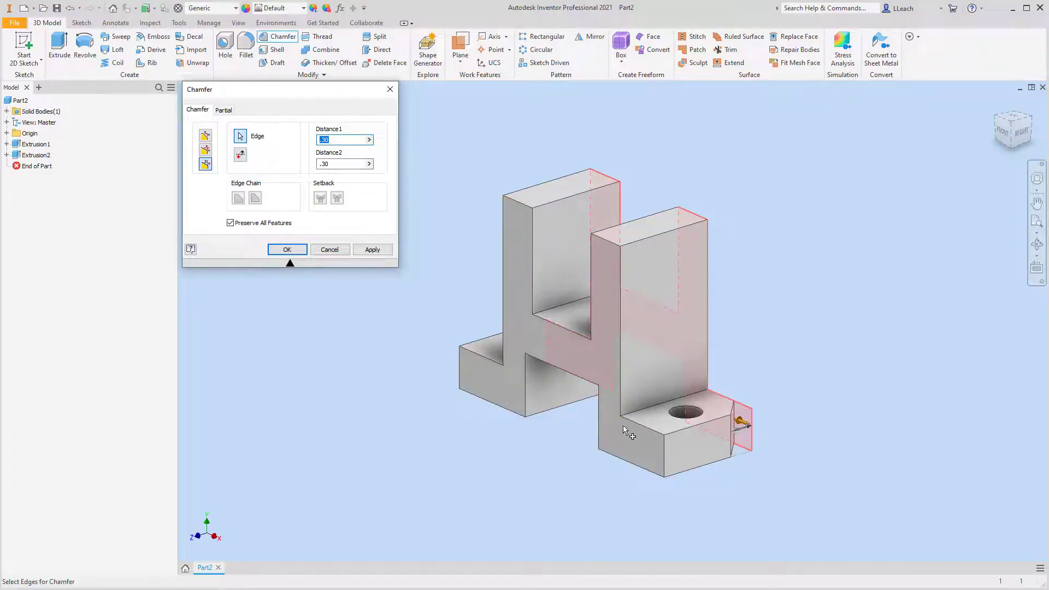
left_click(666, 452)
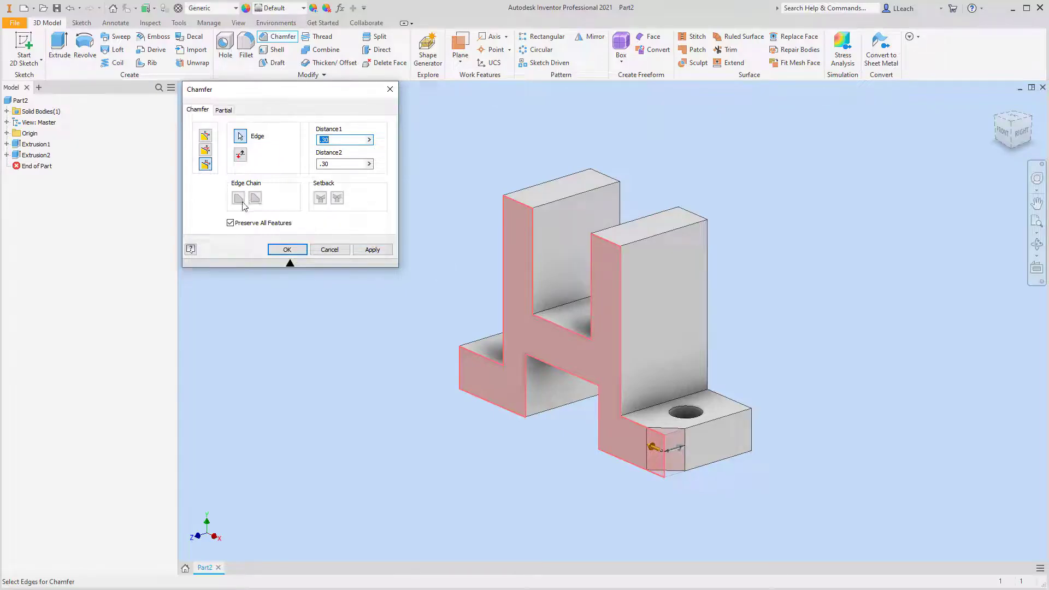
left_click(369, 251)
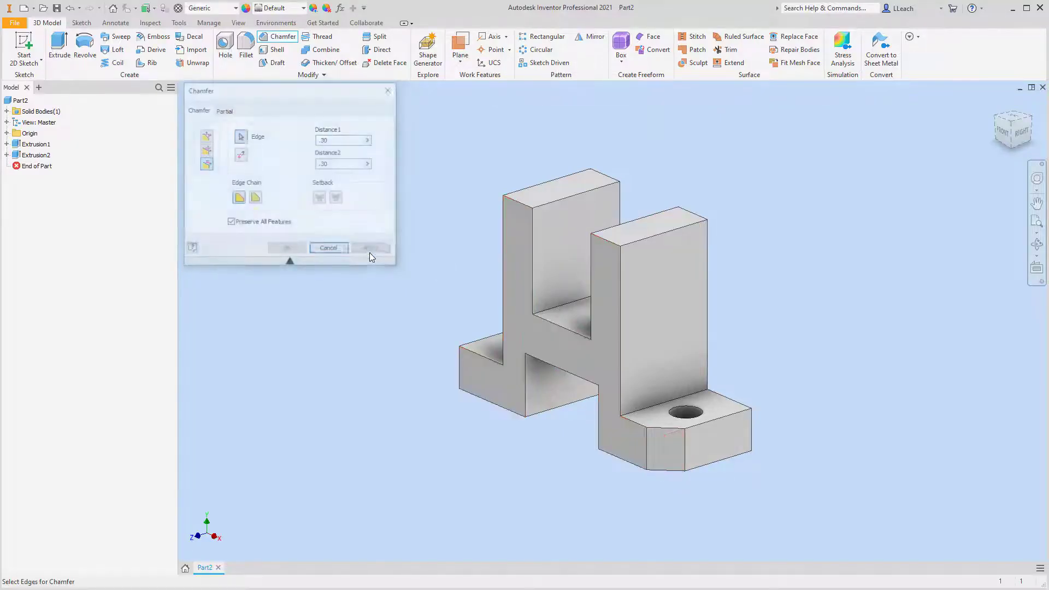
Chamfer the back outer vertical edge of the right base foot with both distances at .30 in.
left_click(752, 429)
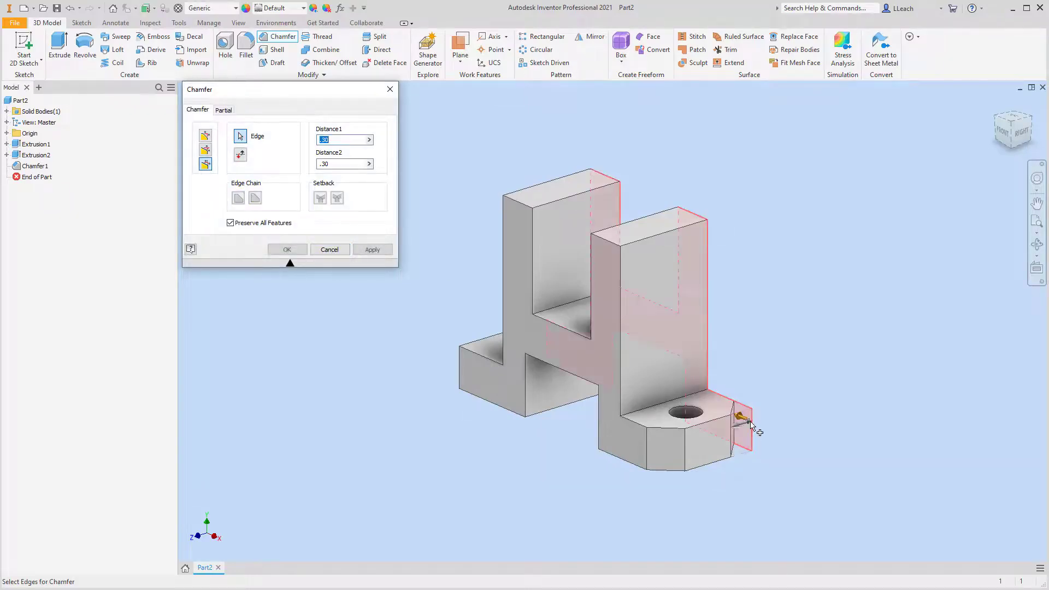
left_click(372, 250)
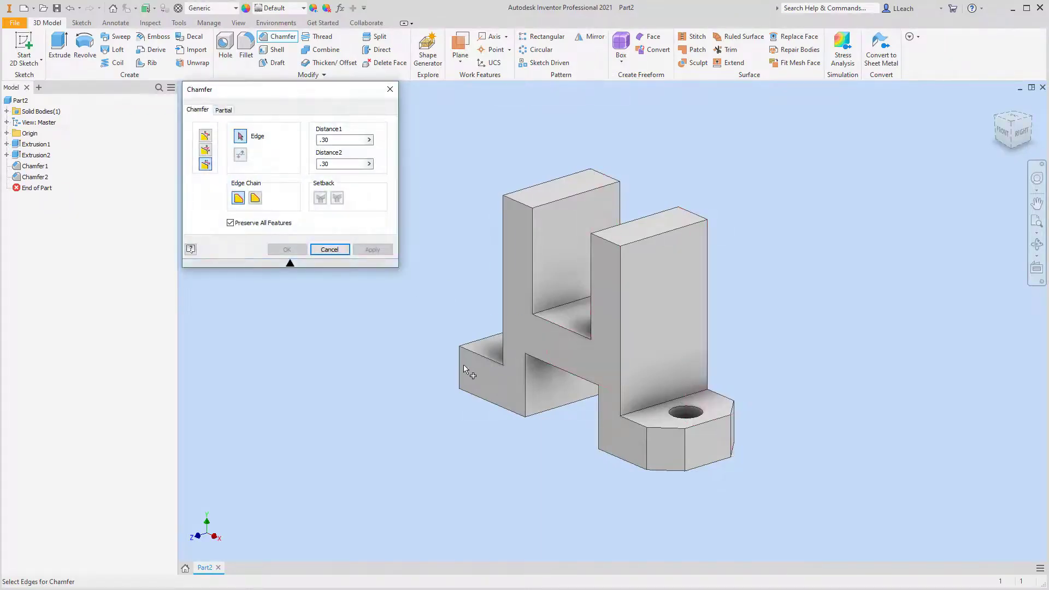
Chamfer the front outer vertical edge of the left base foot with both distances at .30 in.
left_click(461, 368)
left_click(374, 251)
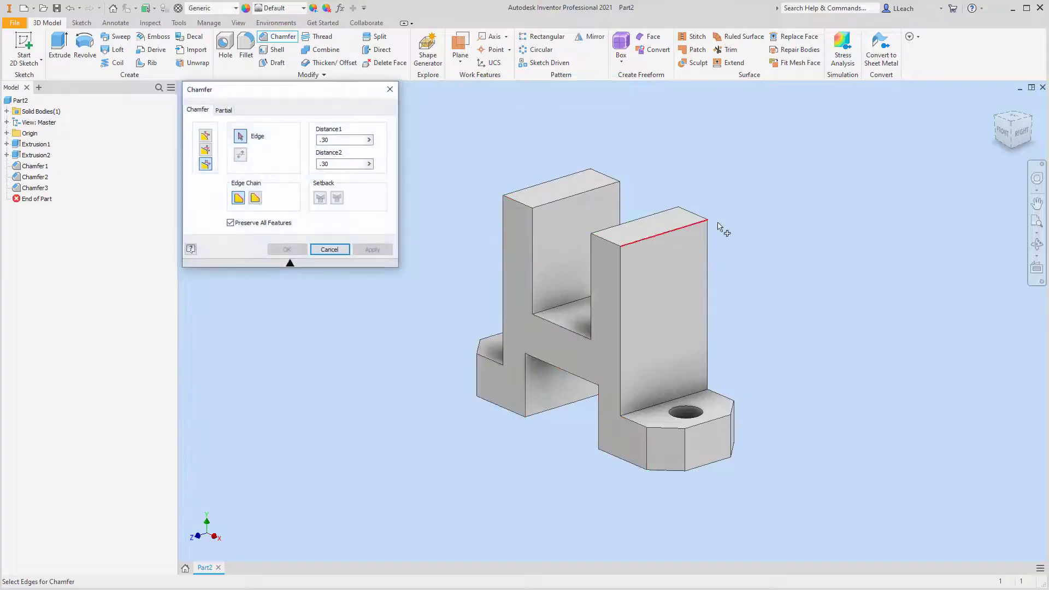
Chamfer the back outer vertical edge of the left base foot with both distances at .30 in, then leave the Chamfer command.
left_click(992, 127)
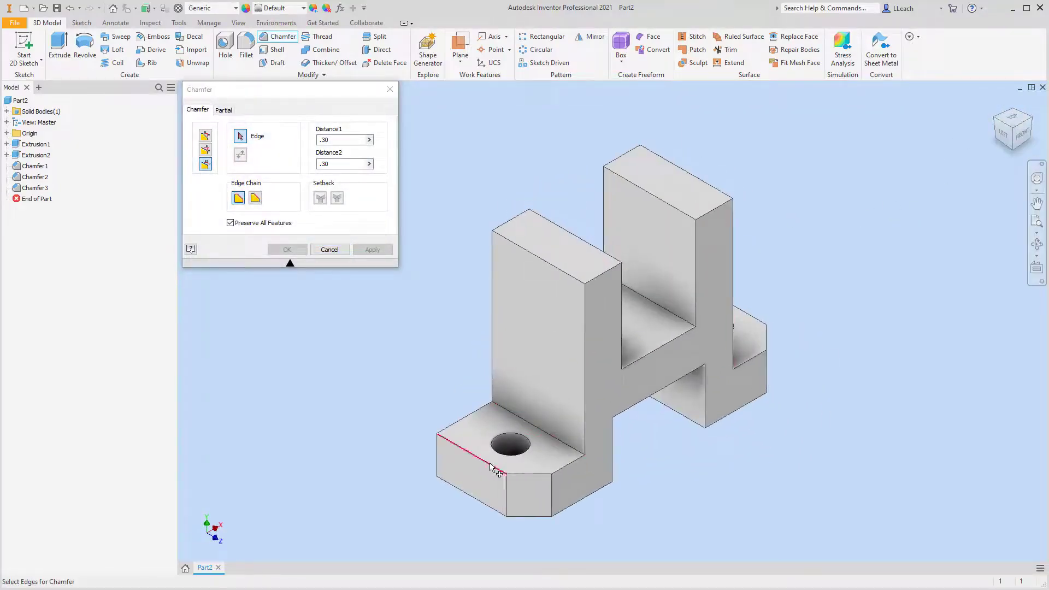
left_click(440, 461)
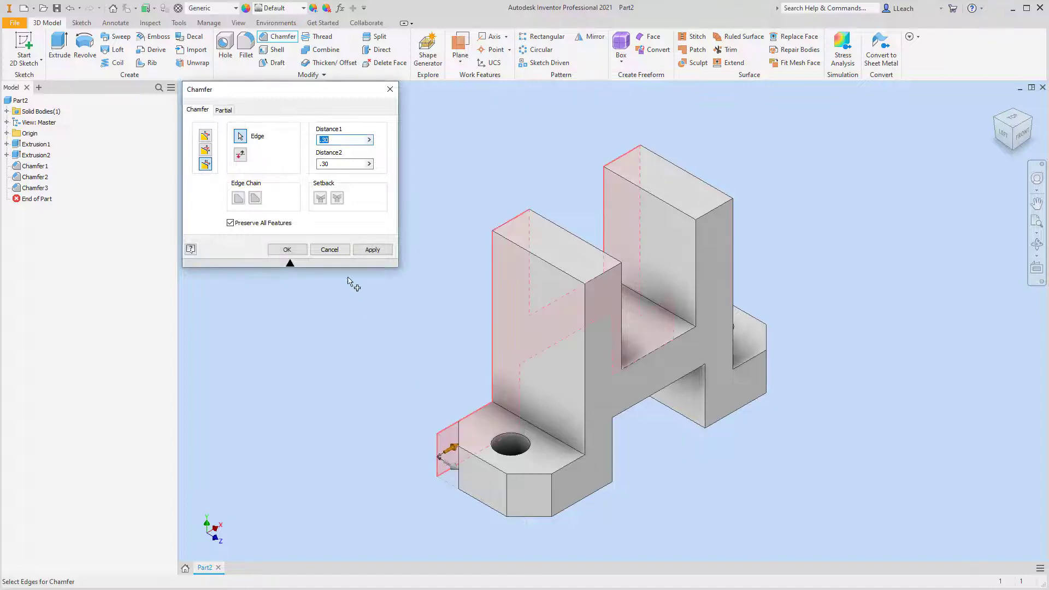
left_click(371, 250)
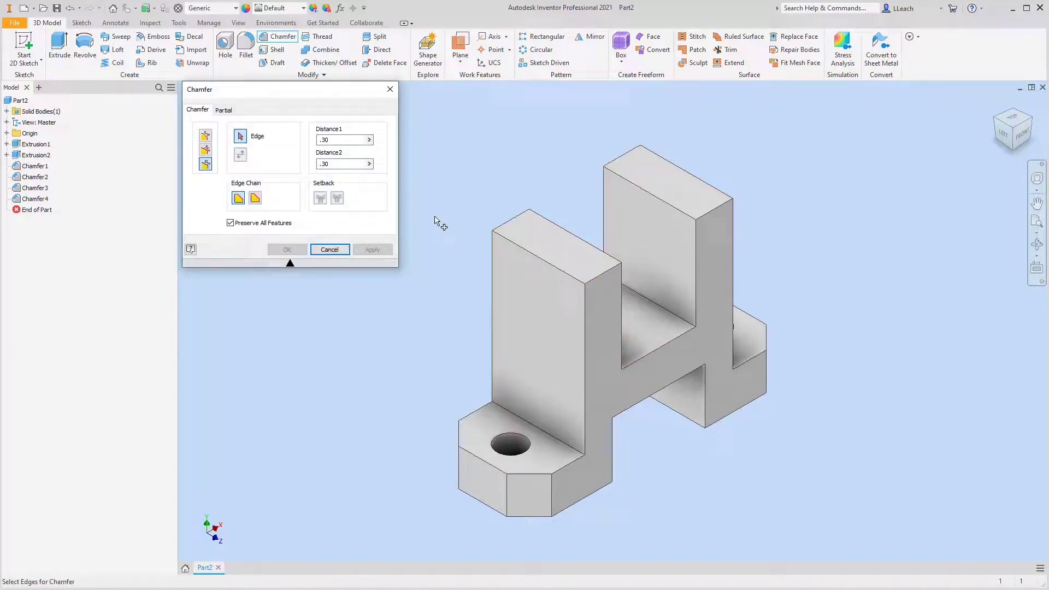
left_click(390, 89)
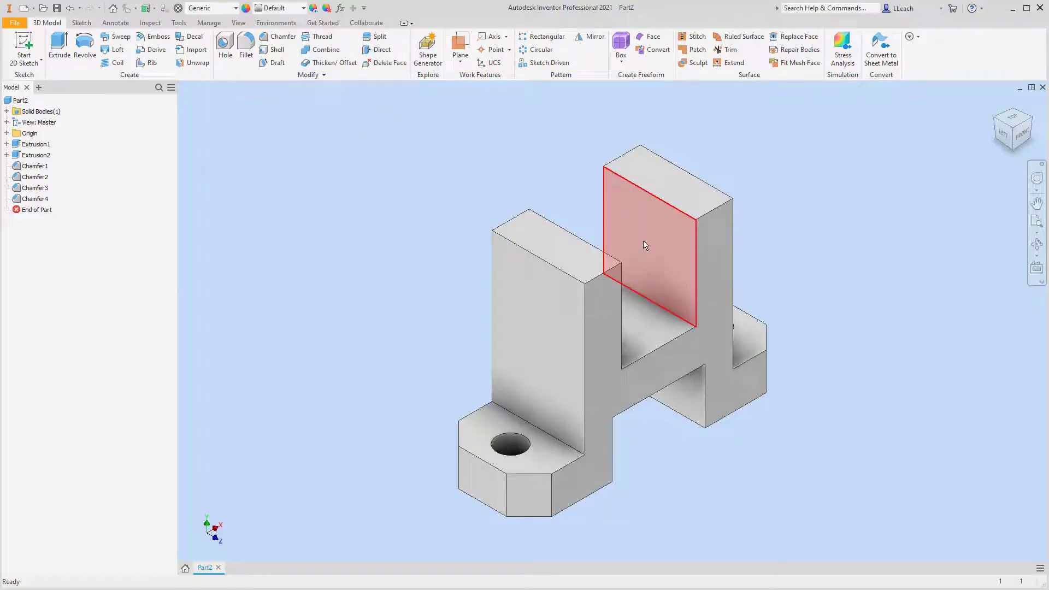
Delete the chamfers on the back outer corners of both base feet, Chamfer4 and Chamfer2.
left_click(34, 199)
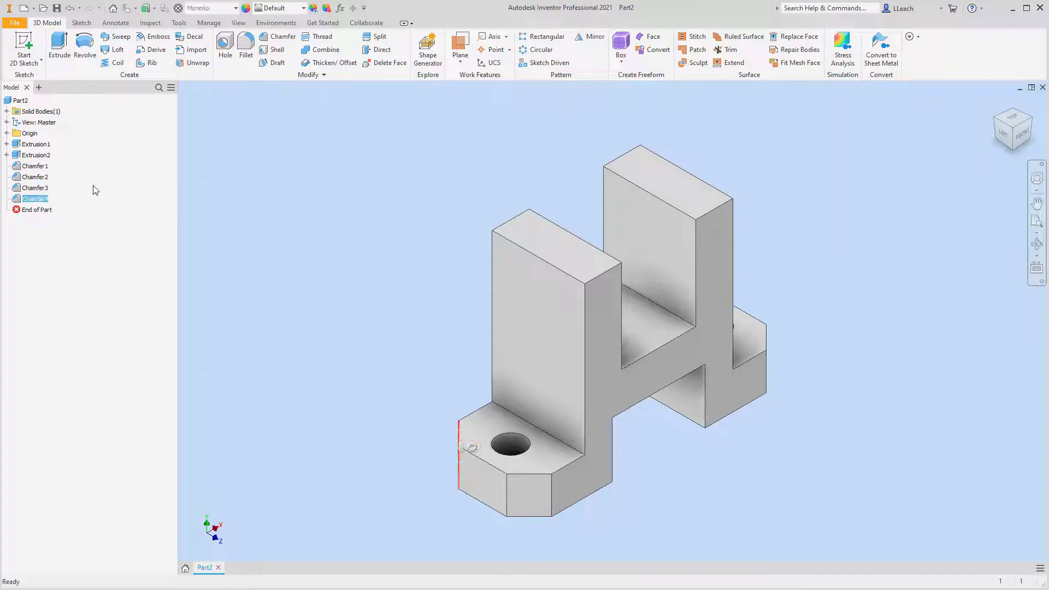
left_click(997, 108)
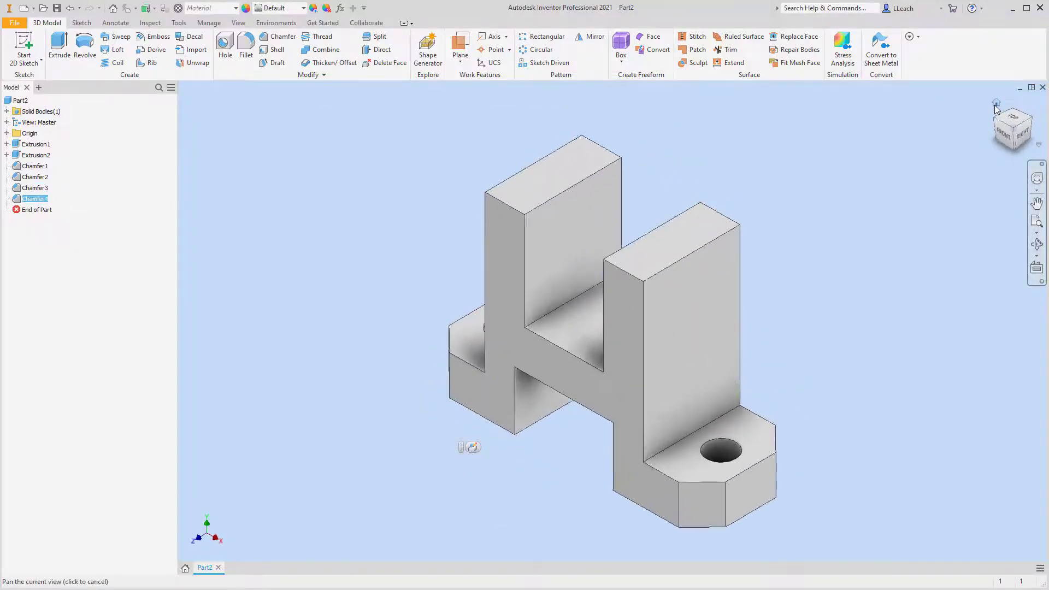
right_click(41, 204)
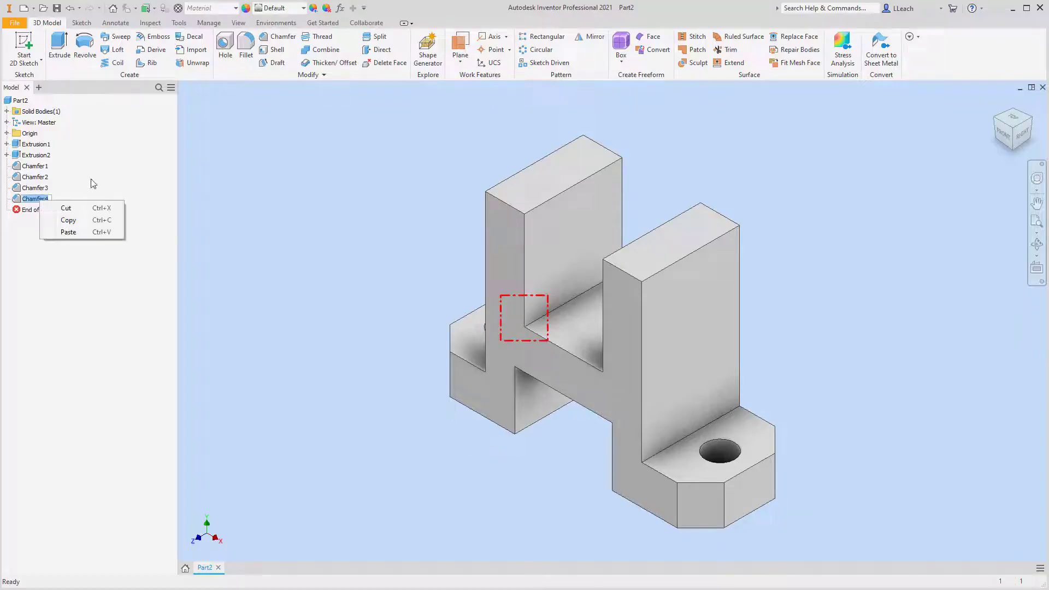
key("Escape")
right_click(42, 203)
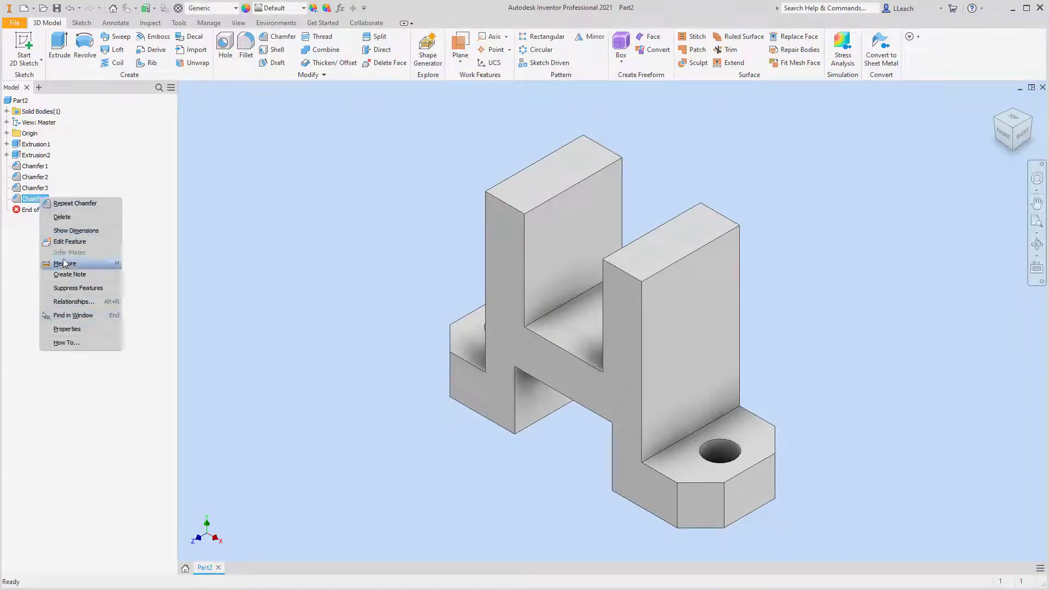
left_click(67, 218)
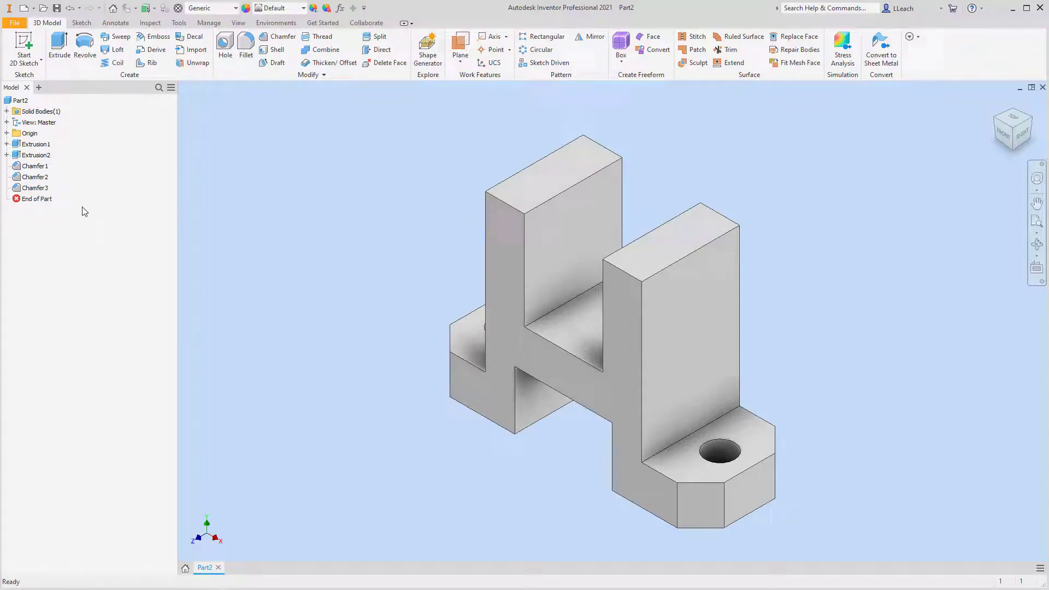
right_click(36, 180)
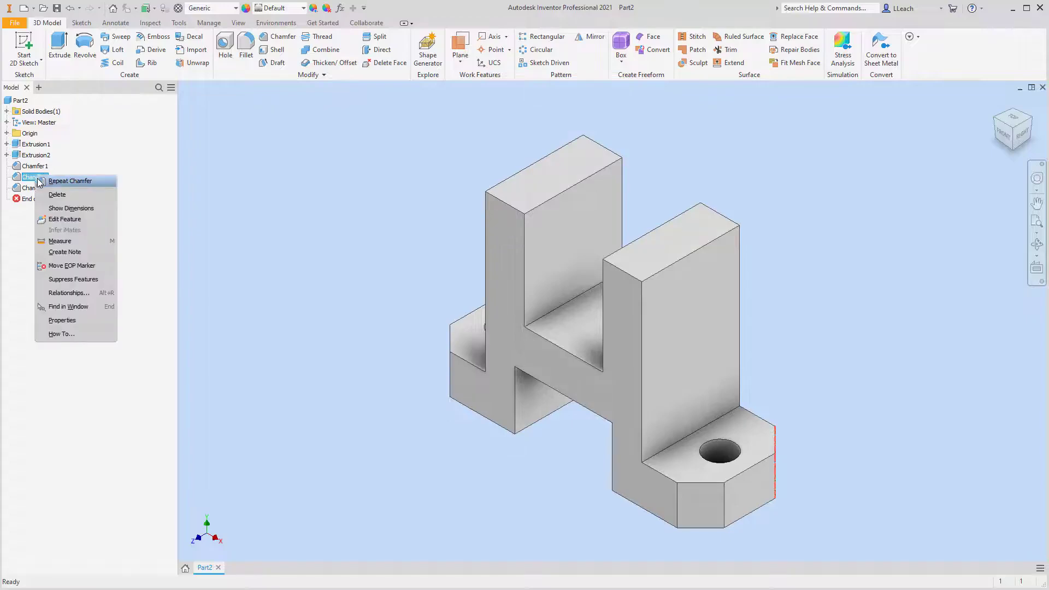
left_click(76, 198)
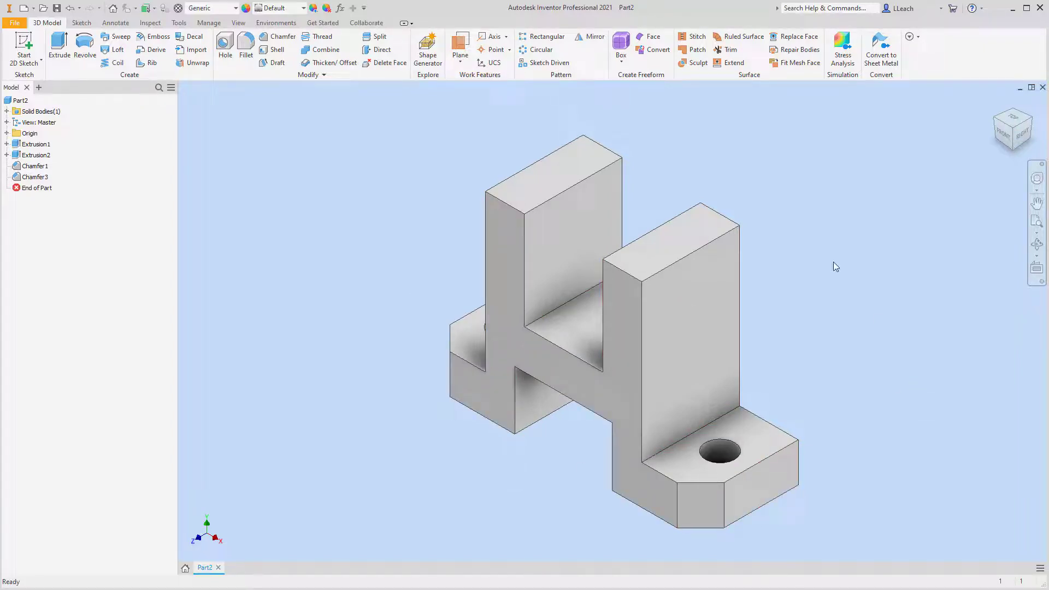
Start a 2D sketch on the outer face of the right upright and draw a centre-point circle about 0.34 in in diameter on it.
left_click(39, 61)
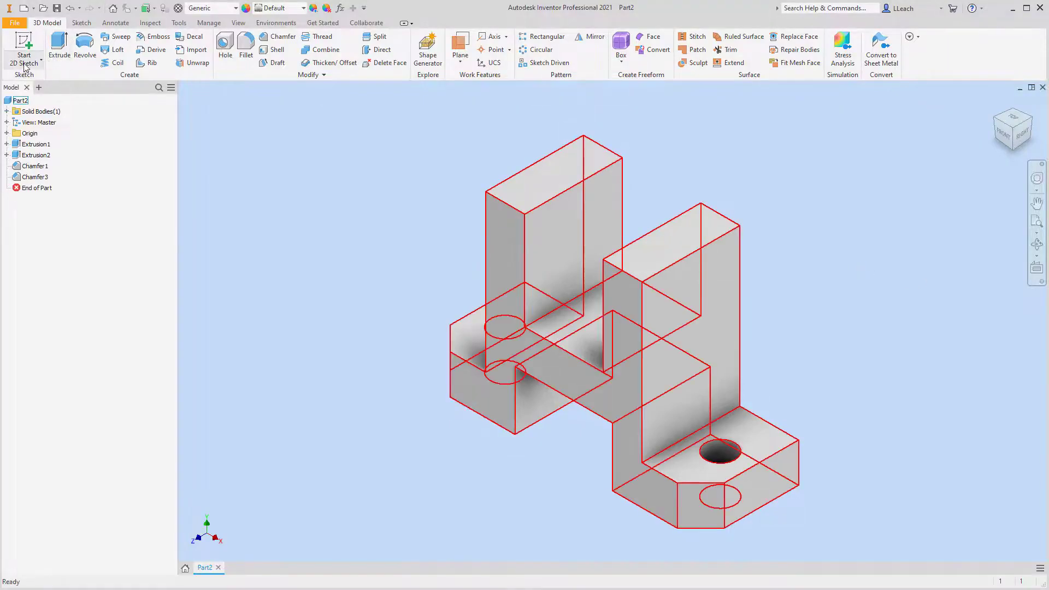
left_click(42, 81)
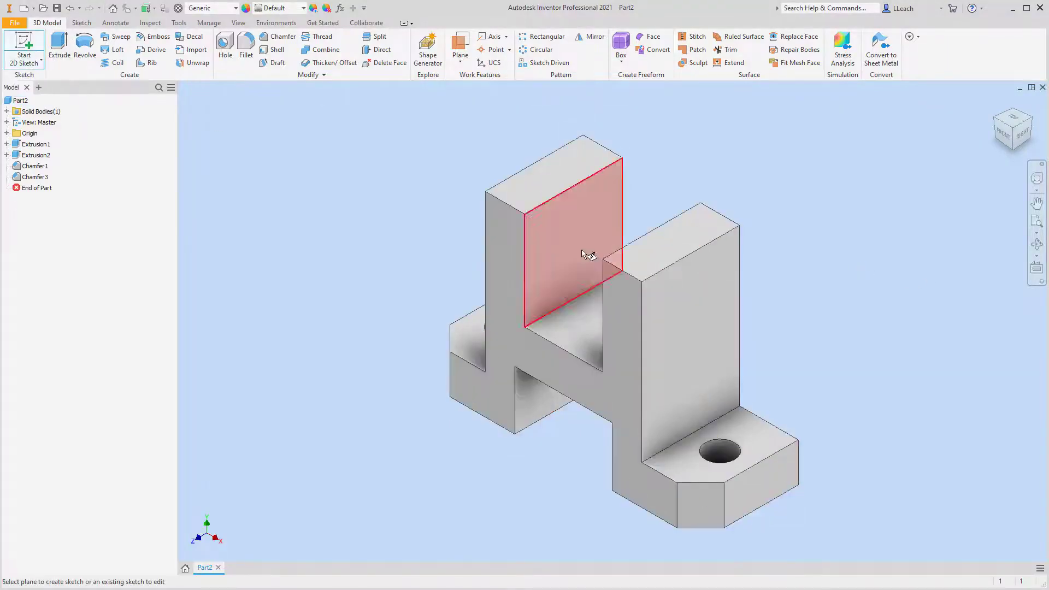
left_click(693, 302)
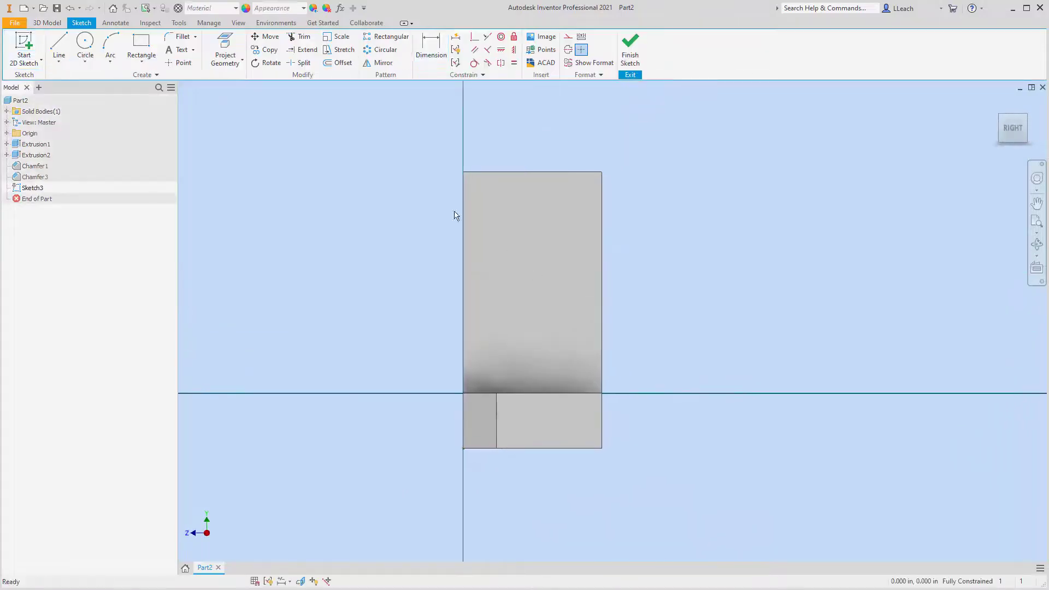
left_click(91, 65)
left_click(99, 87)
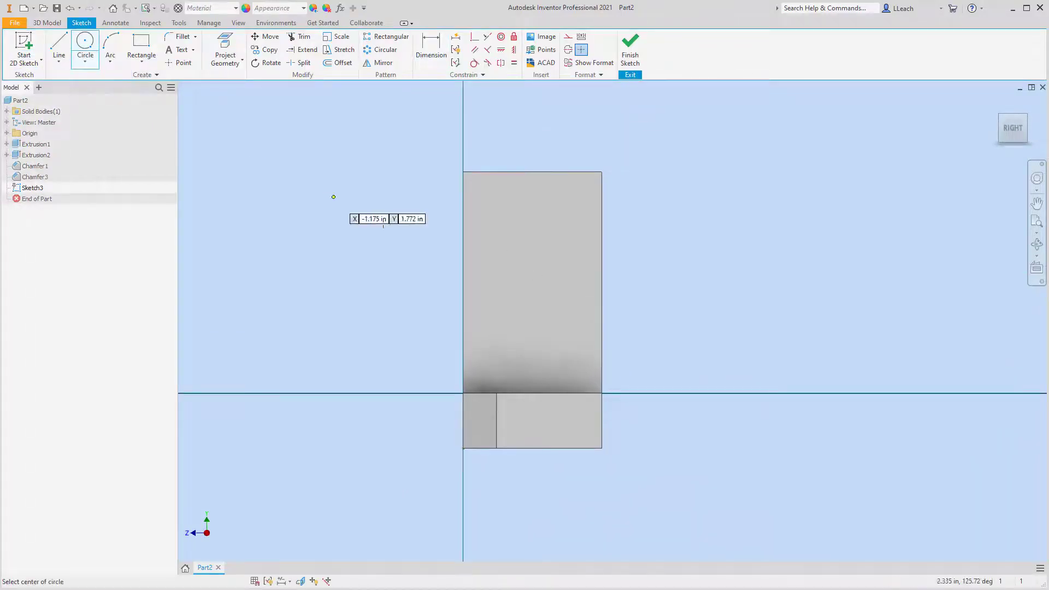
left_click(525, 276)
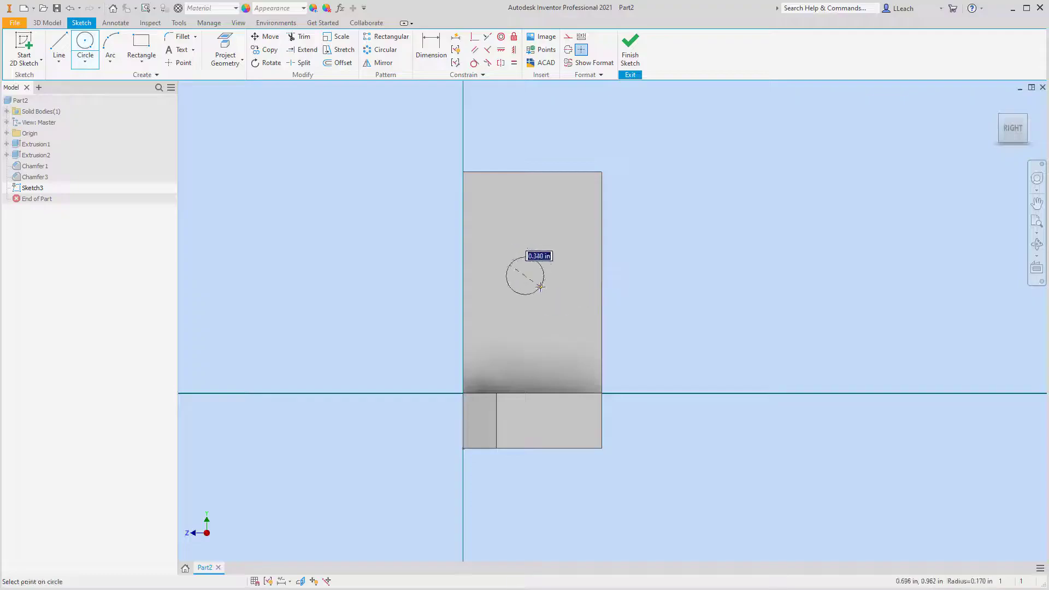
left_click(506, 275)
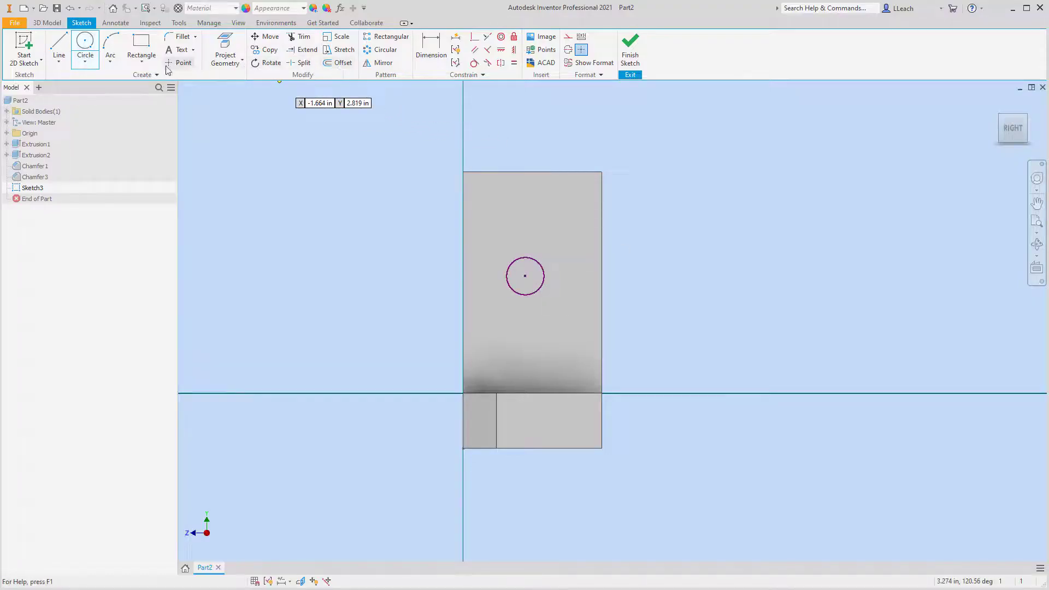
Dimension the circle's diameter on the upright face and set it to .50 in.
left_click(428, 60)
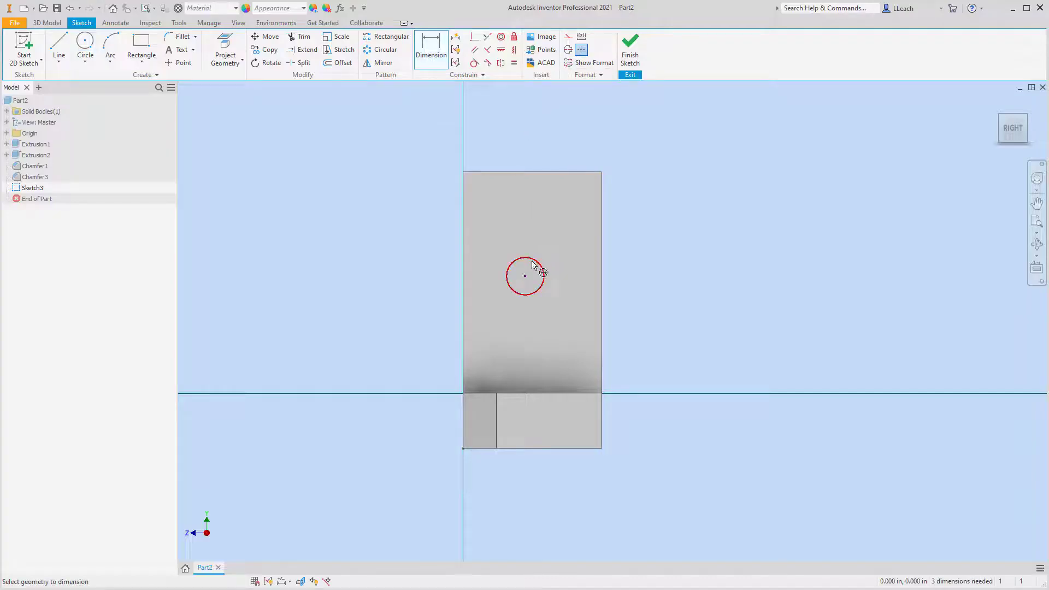
left_click(532, 262)
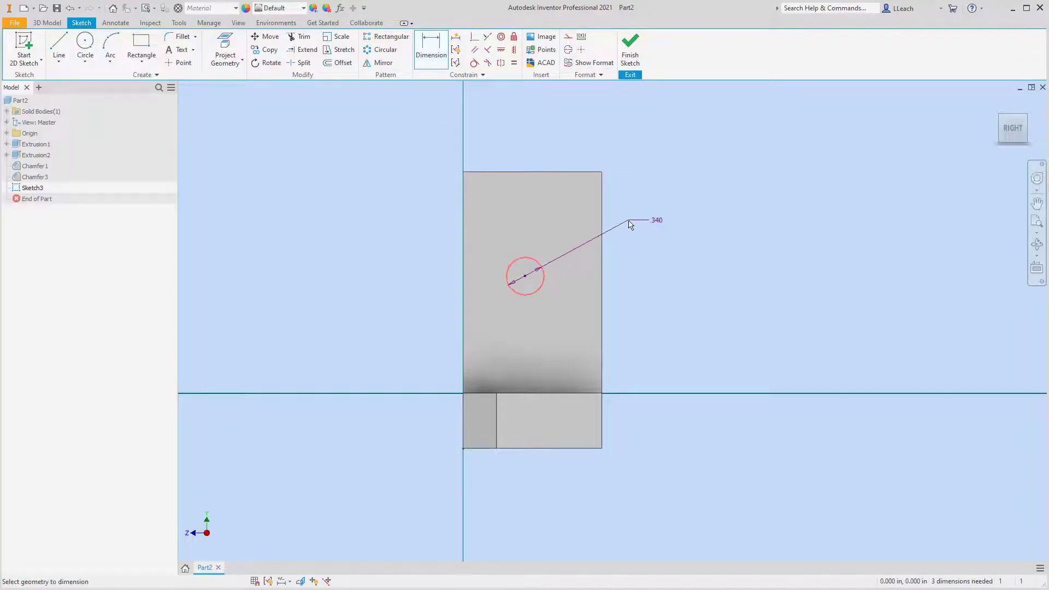
left_click(629, 222)
left_click(654, 222)
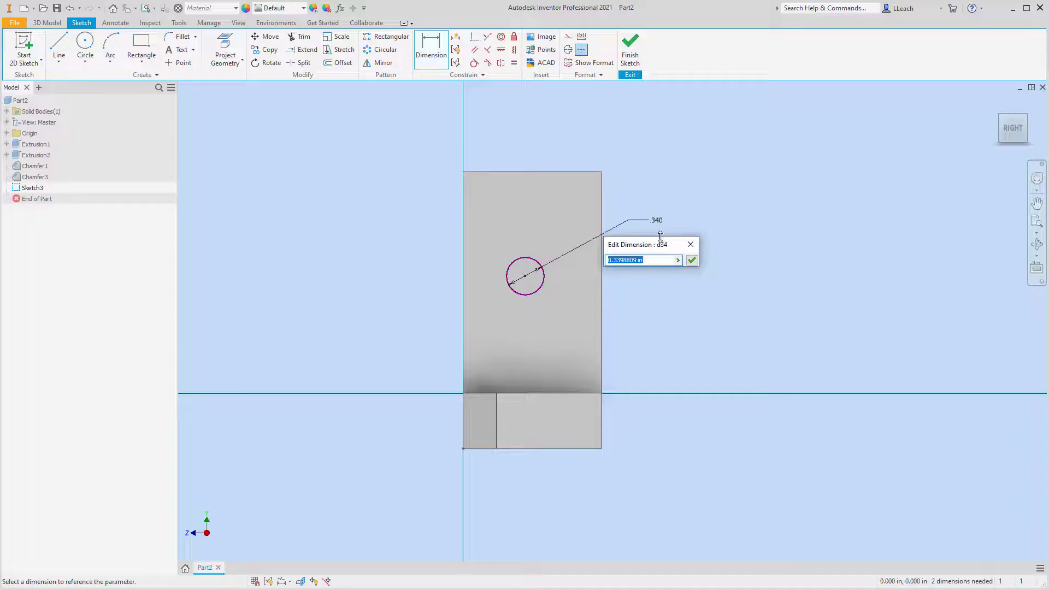
type(".50")
key("Return")
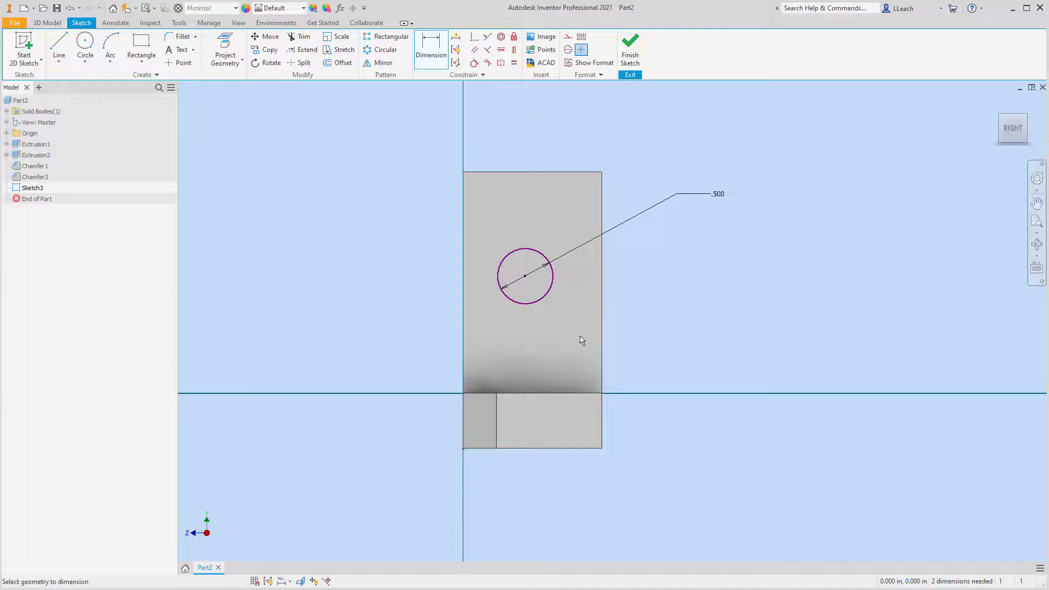
Dimension the circle centre's height above the upright's lower edge, where it meets the foot, and set it to 1.5 in.
left_click(510, 393)
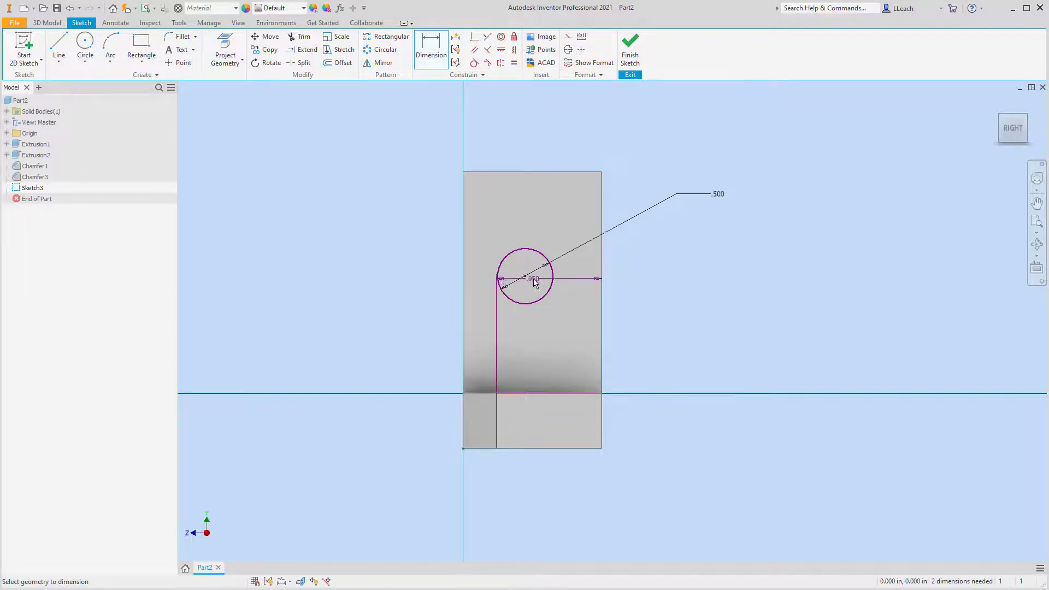
left_click(525, 276)
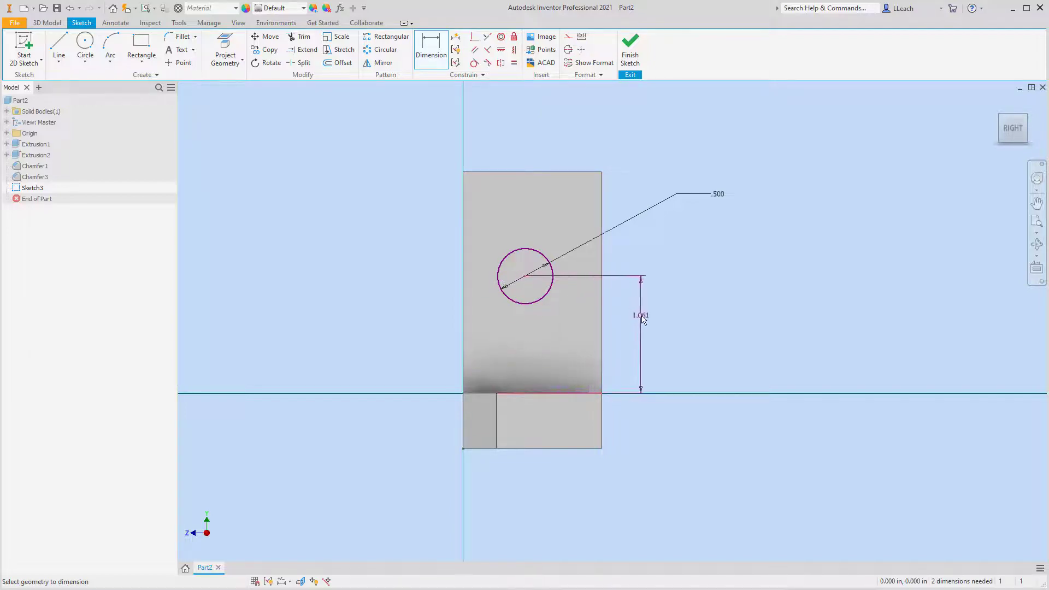
left_click(645, 321)
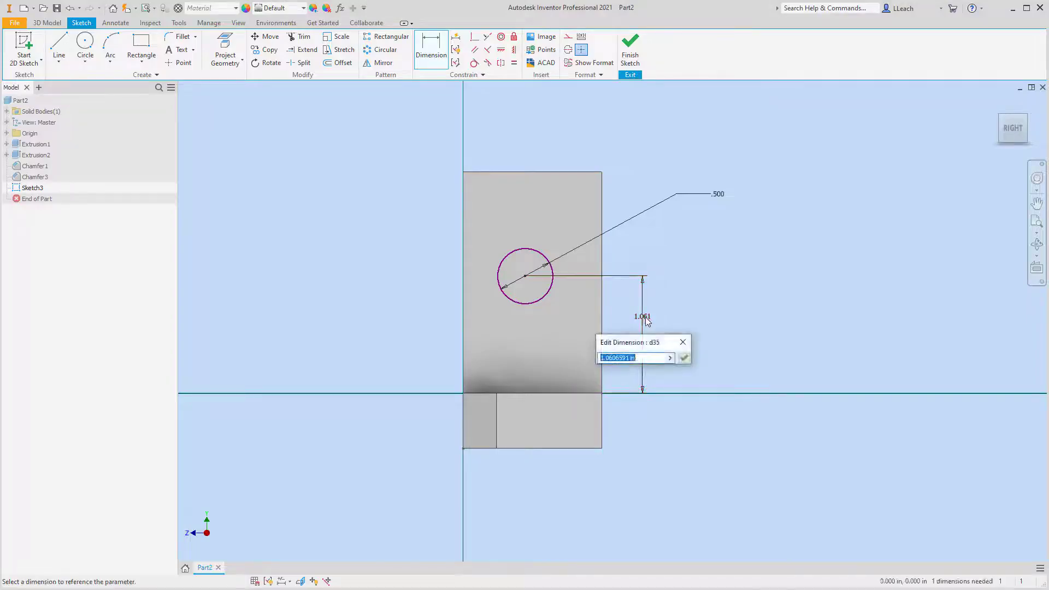
type("1.5")
key("Return")
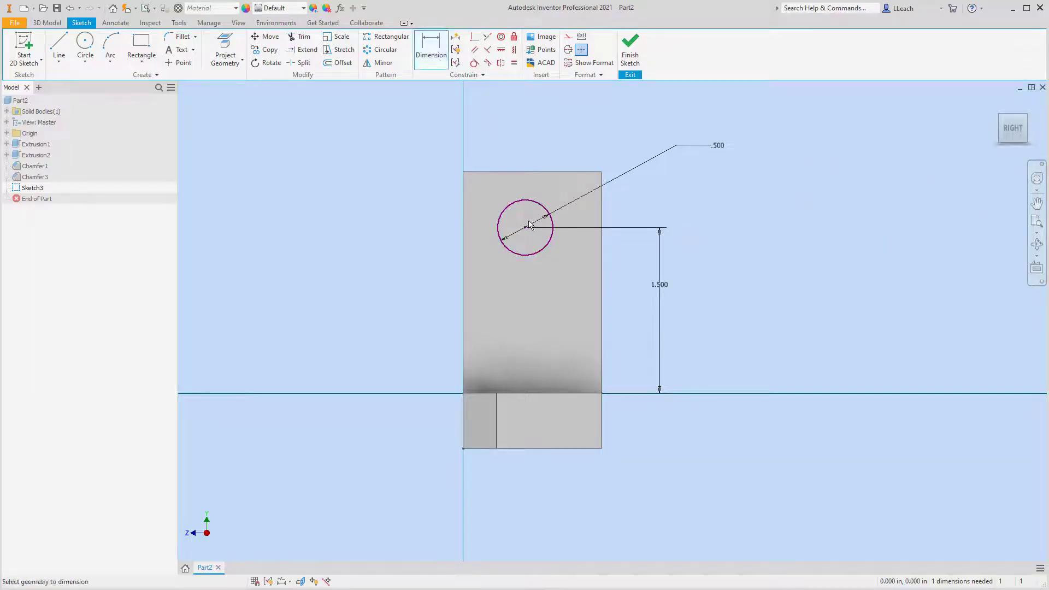
Set the distance from the circle's centre to the upright's back vertical edge to .625 in, and finish the sketch.
left_click(601, 265)
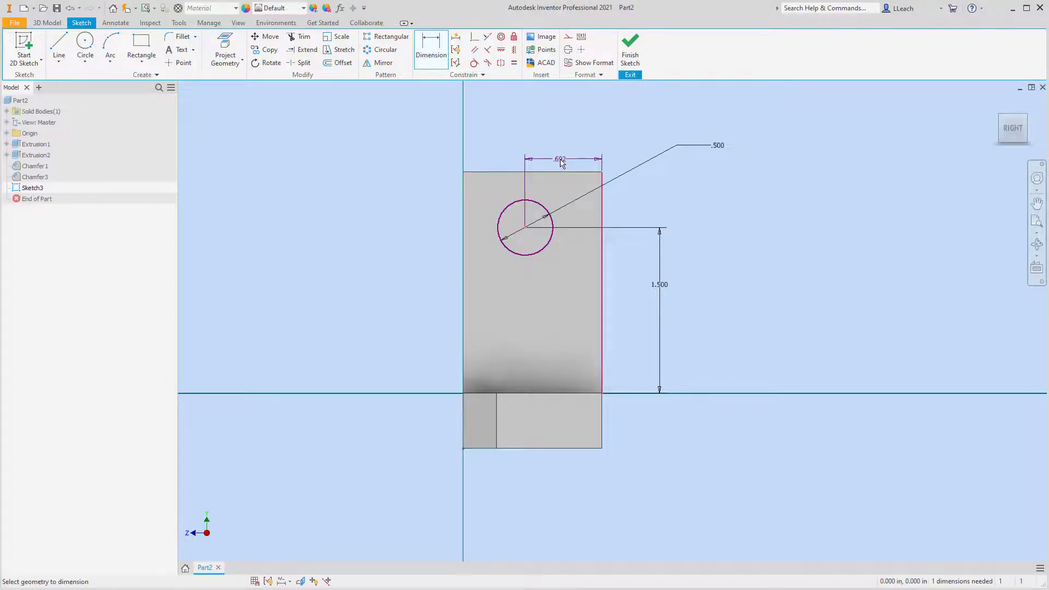
left_click(563, 158)
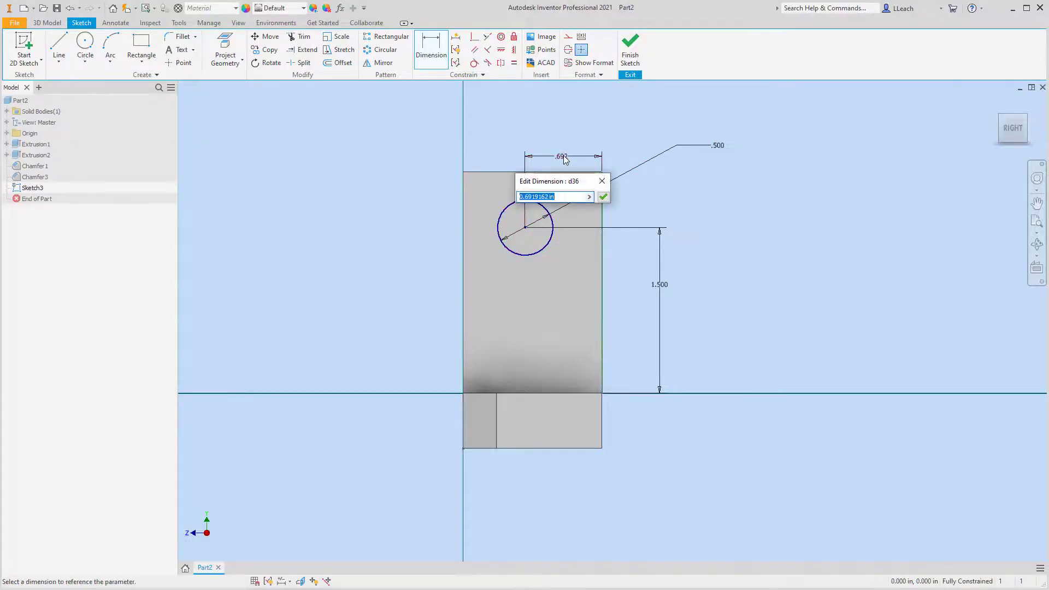
type(".625")
left_click(603, 197)
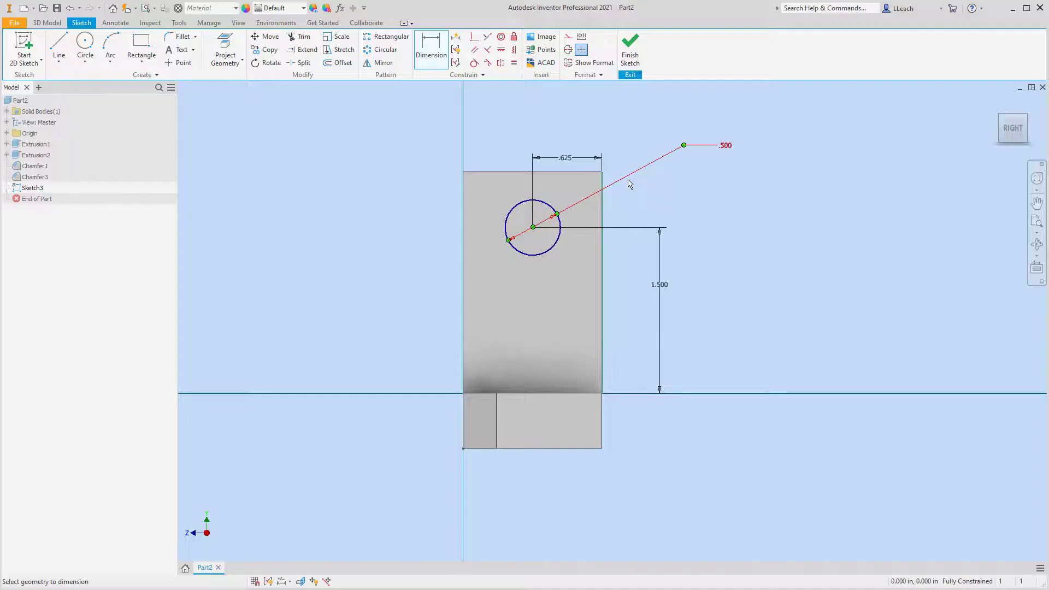
left_click(630, 49)
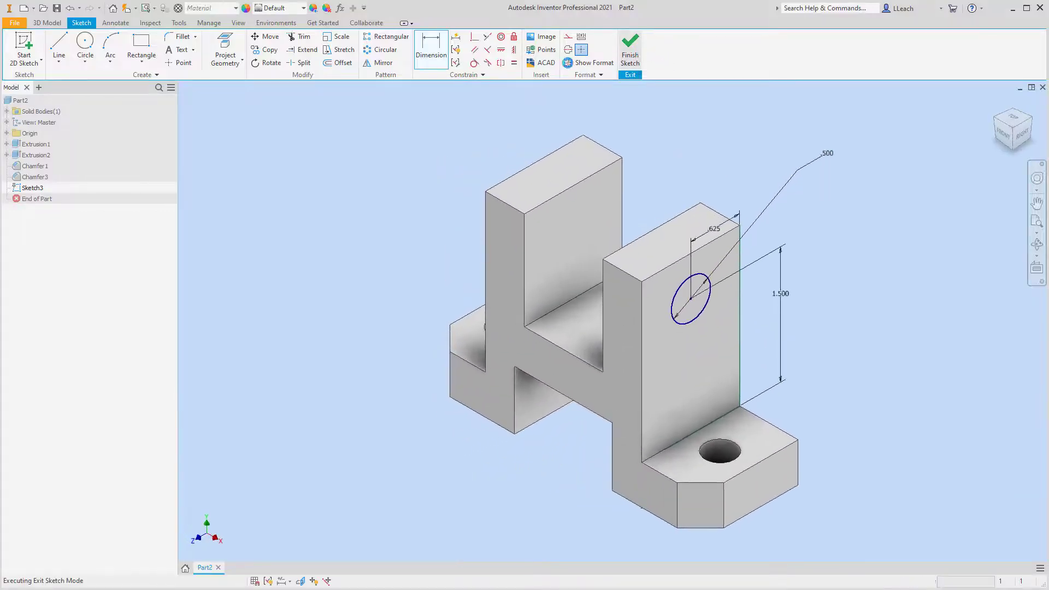
Extrude the circle as a cut through all, making aligned holes in both uprights.
left_click(60, 45)
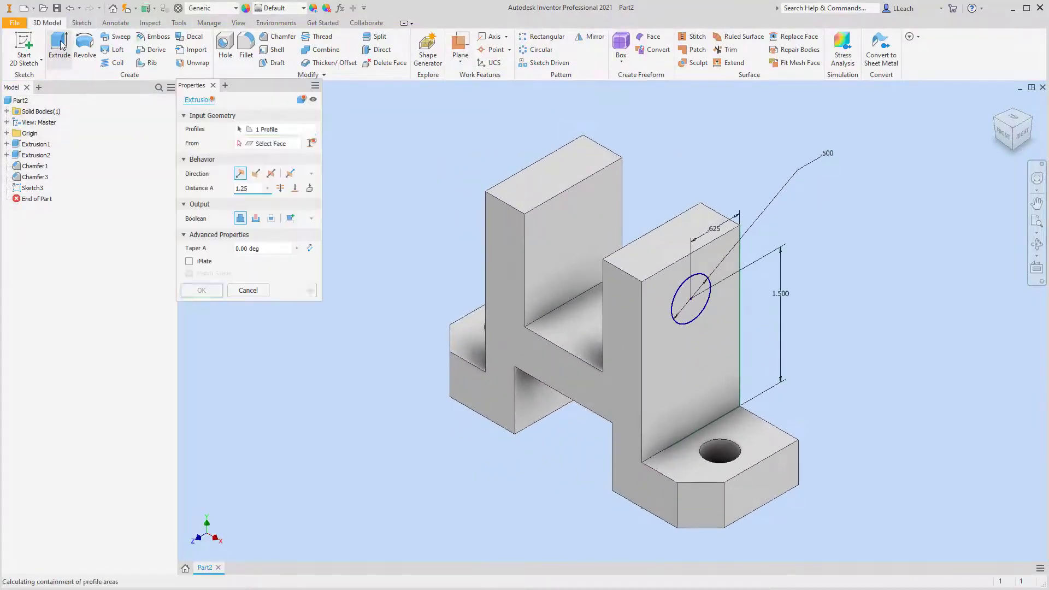
left_click(256, 219)
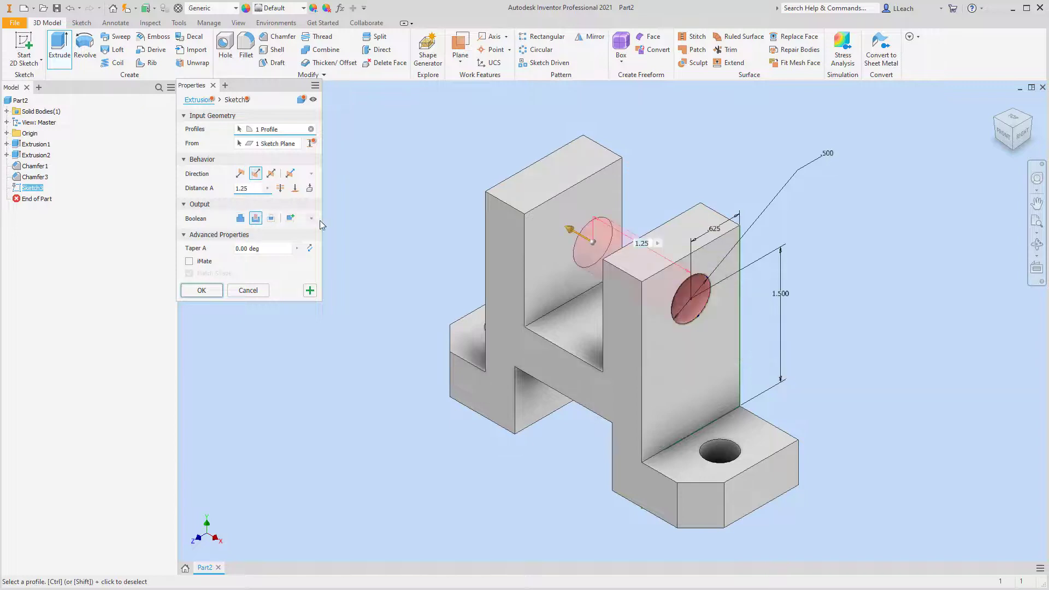
left_click(281, 188)
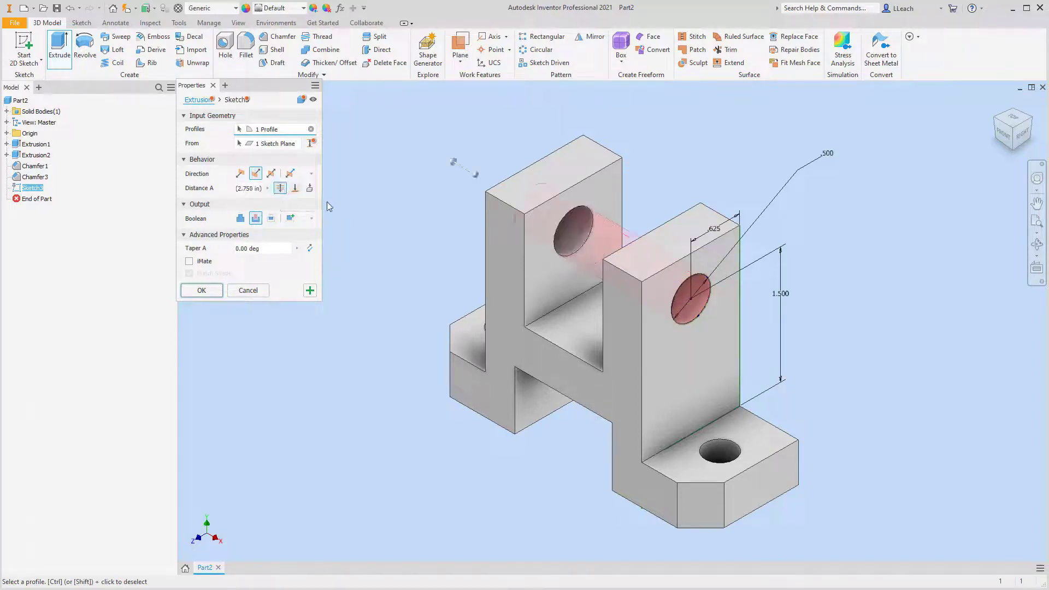
left_click(212, 292)
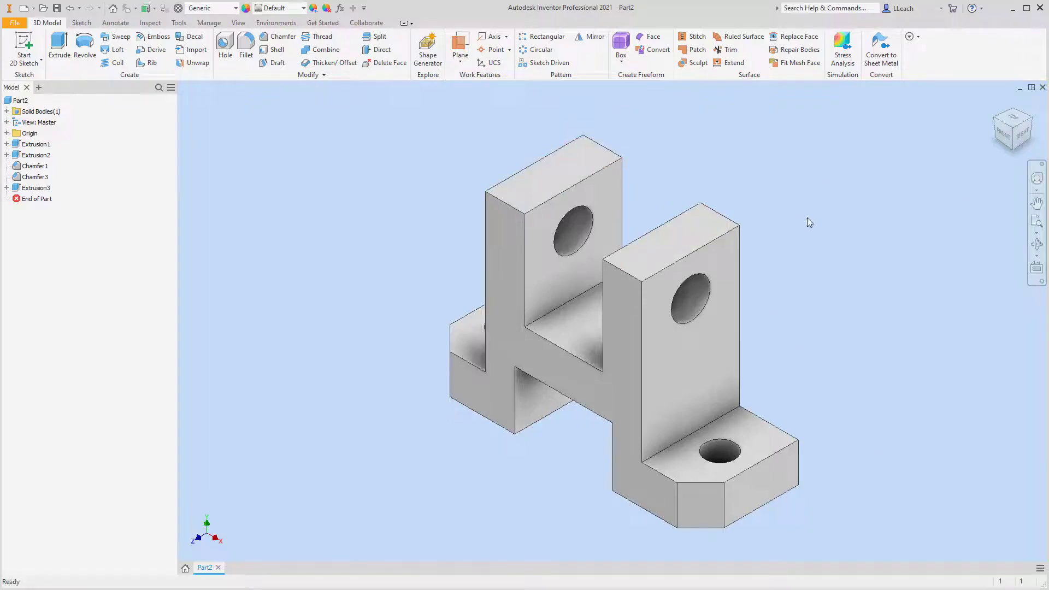
Start a new 2D sketch on the outer face of the right upright and project the face's top edge into it.
middle_click_drag(807, 222, 758, 213)
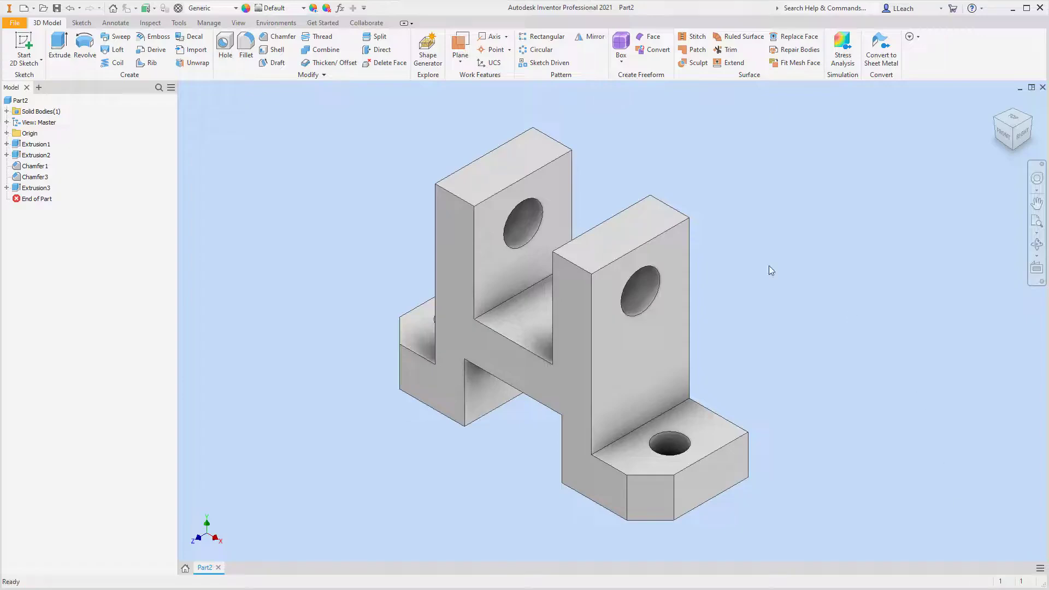
left_click(20, 64)
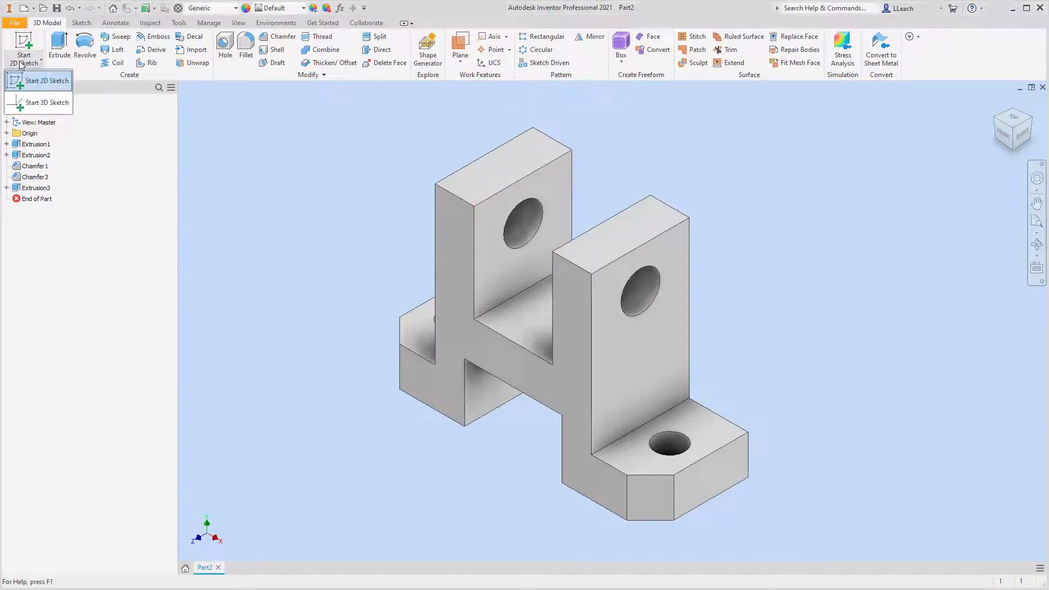
left_click(44, 81)
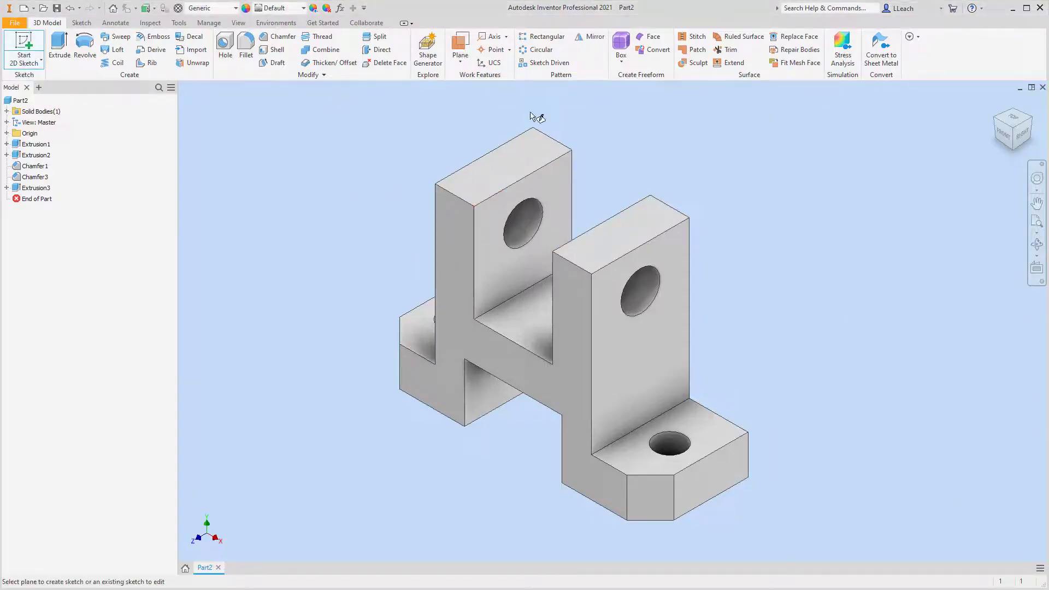
left_click(637, 354)
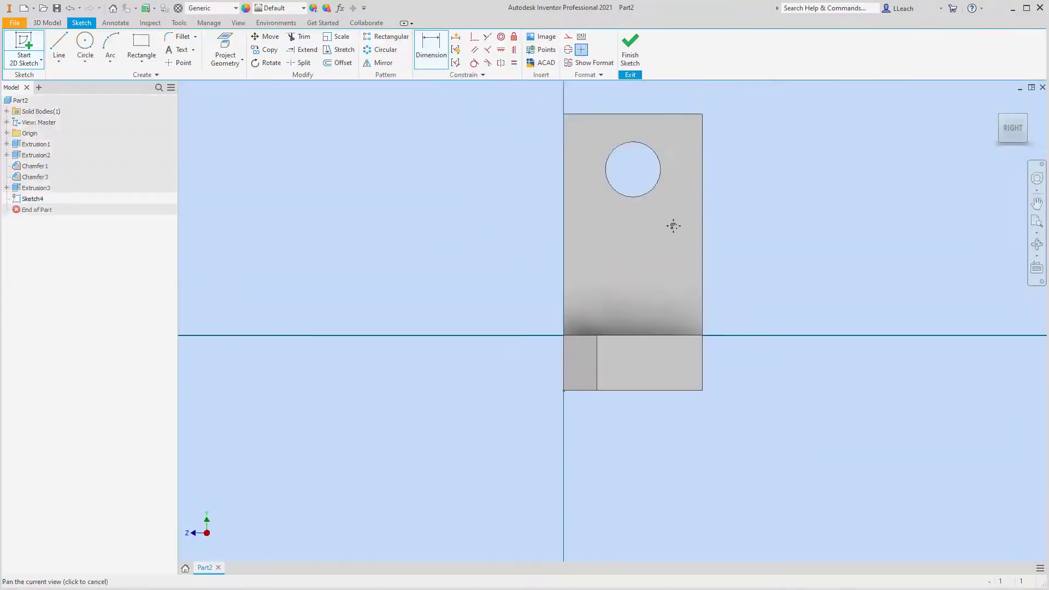
middle_click_drag(673, 226, 552, 313)
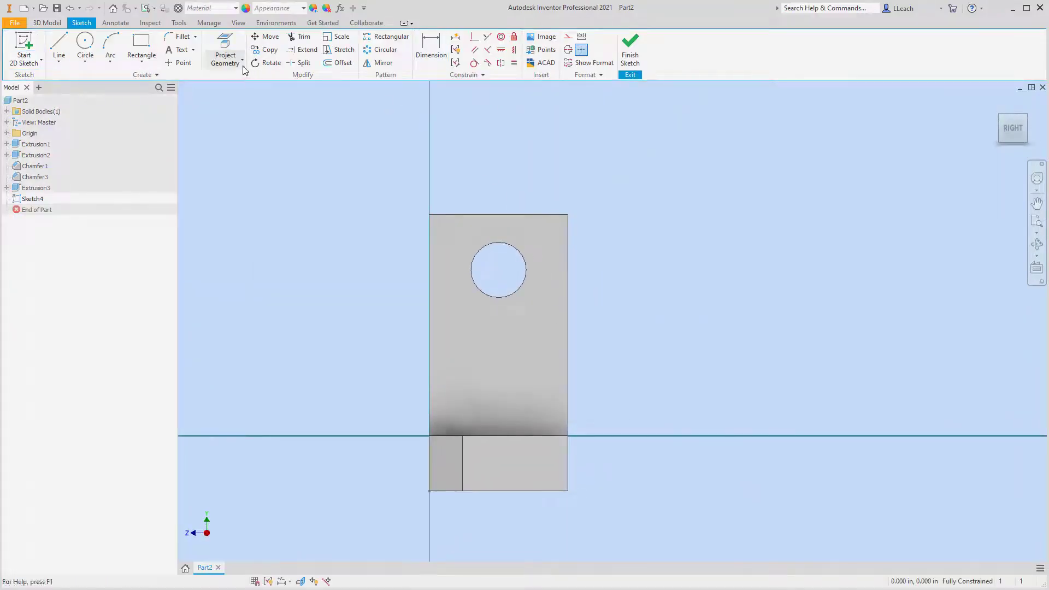
left_click(225, 46)
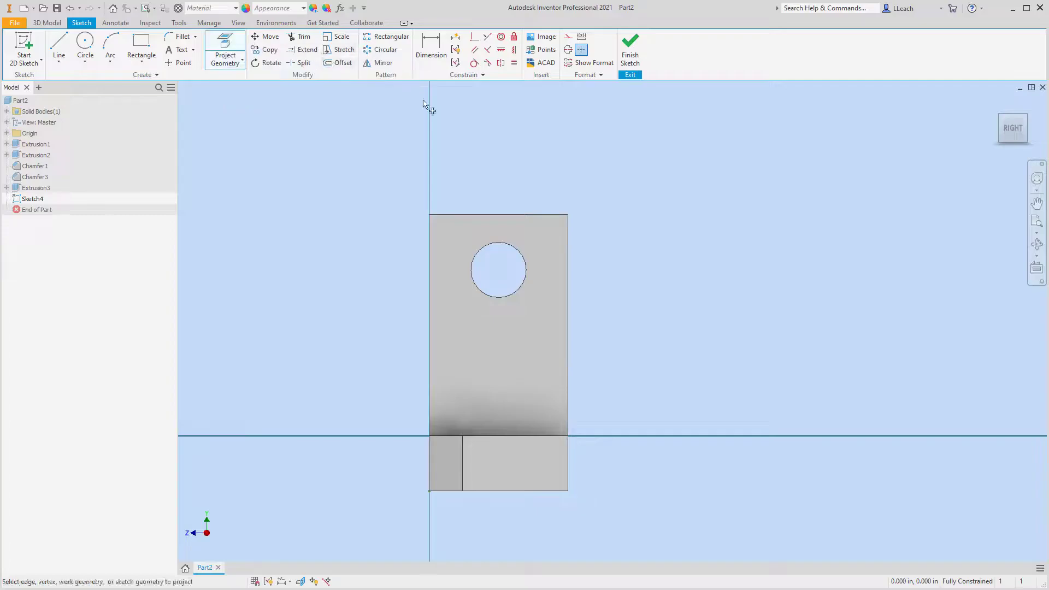
left_click(494, 216)
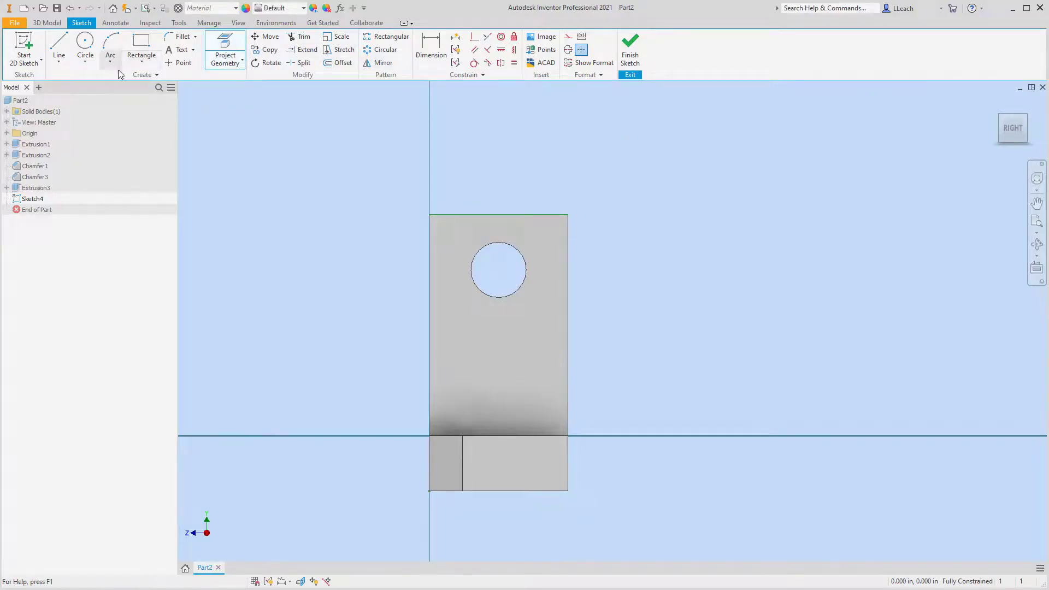
Draw a large centre-point circle in the empty area beyond the upright's back edge.
left_click(85, 63)
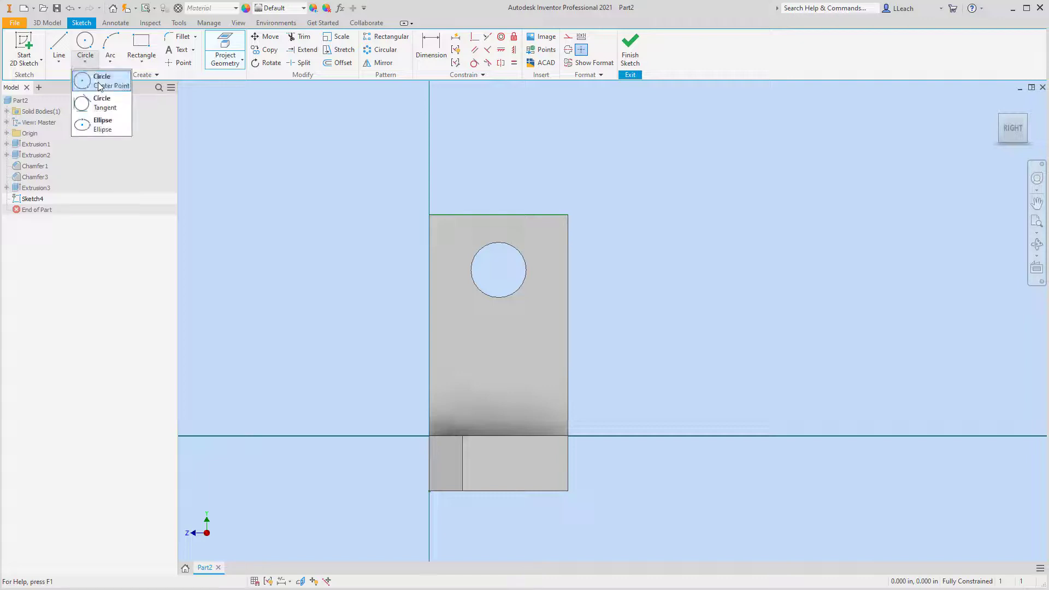
left_click(100, 82)
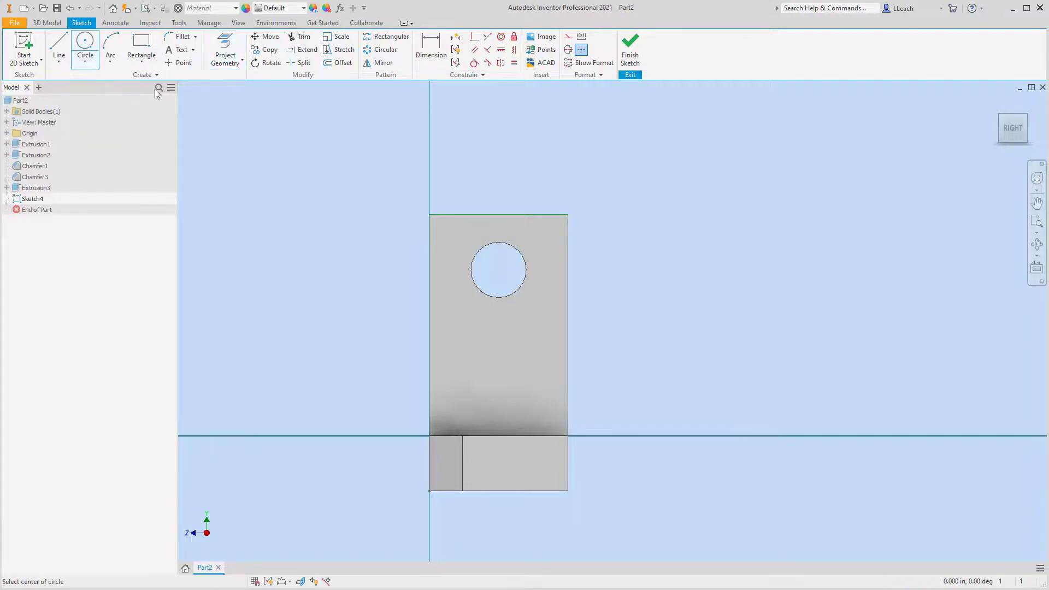
left_click(788, 254)
left_click(856, 293)
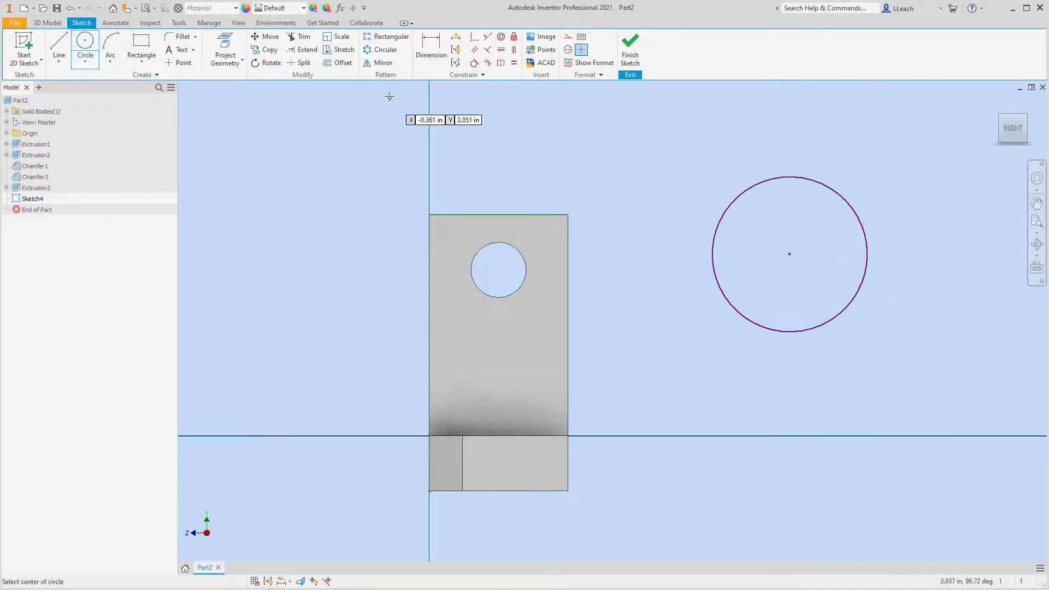
Dimension the large circle by radius instead of diameter and set the radius to 1.50 in.
left_click(432, 52)
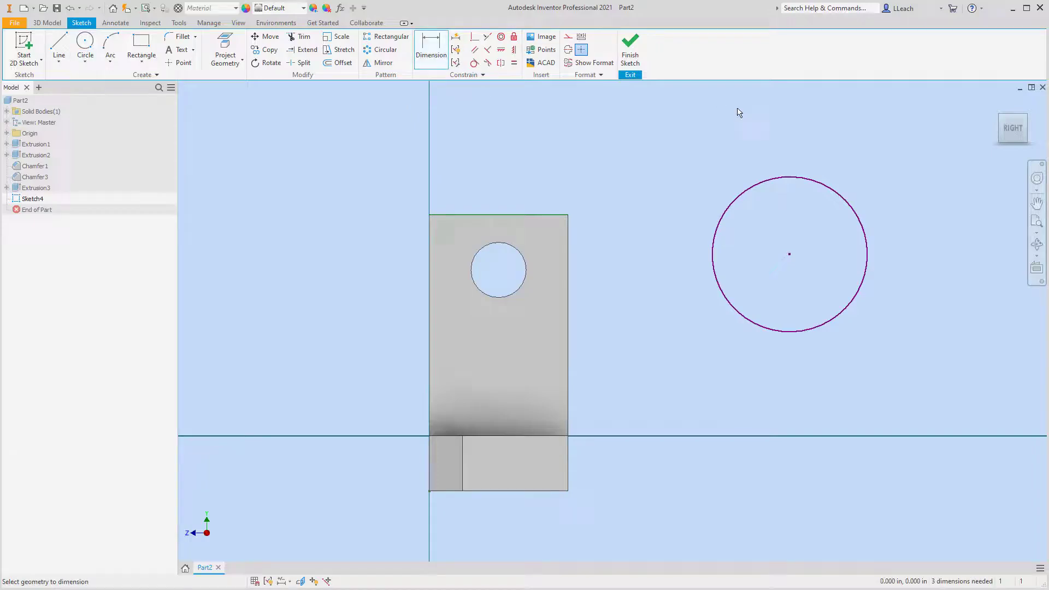
left_click(819, 183)
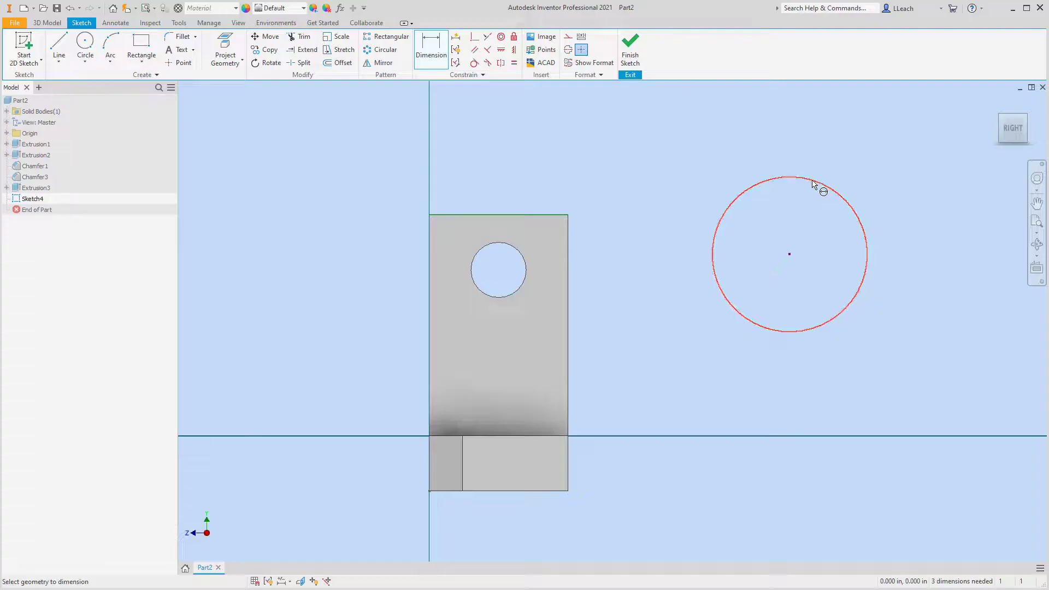
right_click(887, 147)
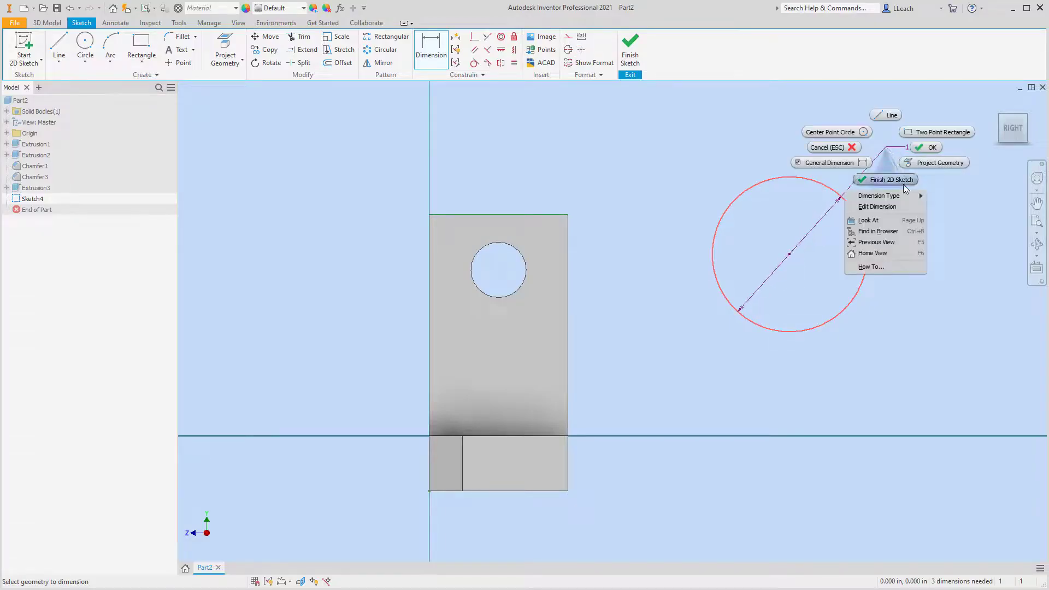
mouse_move(901, 198)
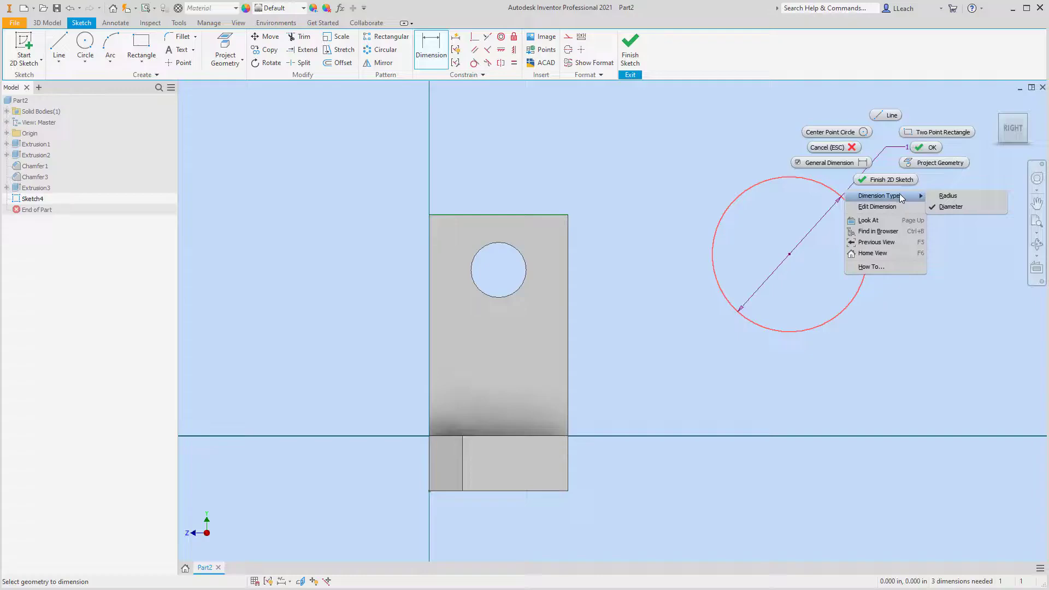
left_click(947, 196)
left_click(953, 178)
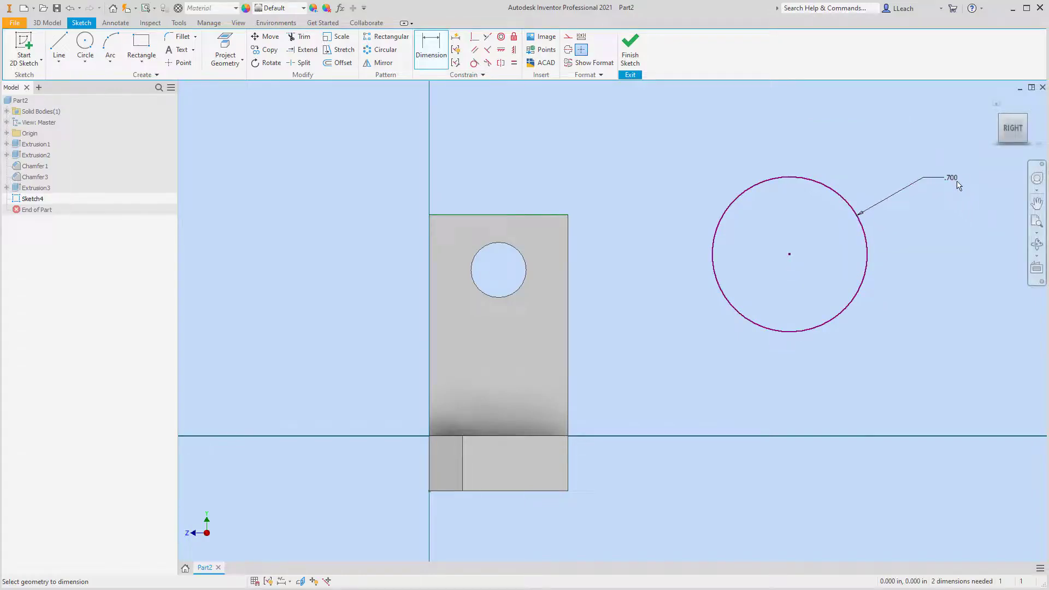
left_click(951, 177)
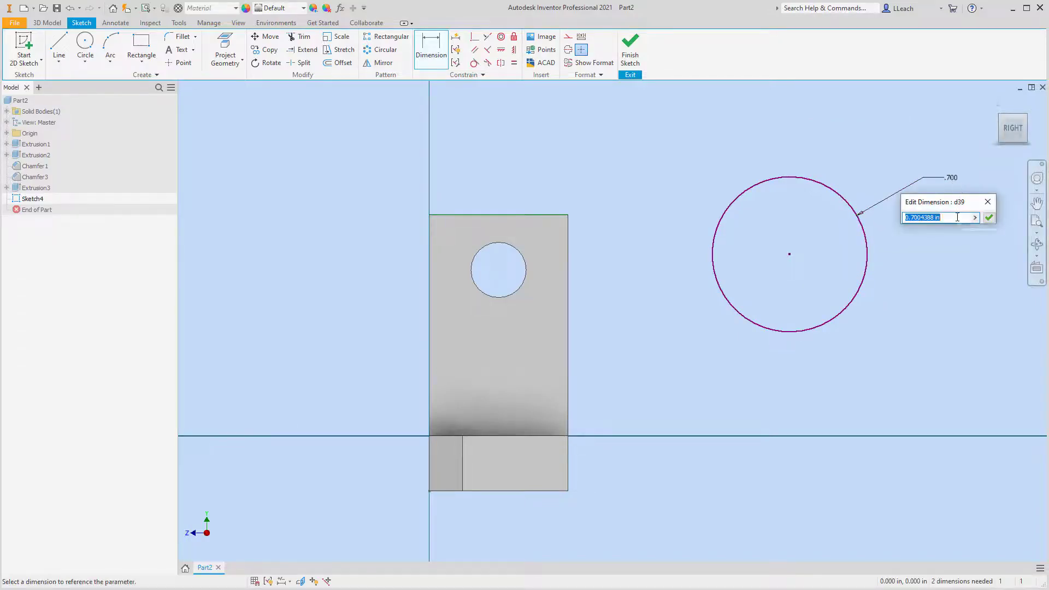
type("1.50")
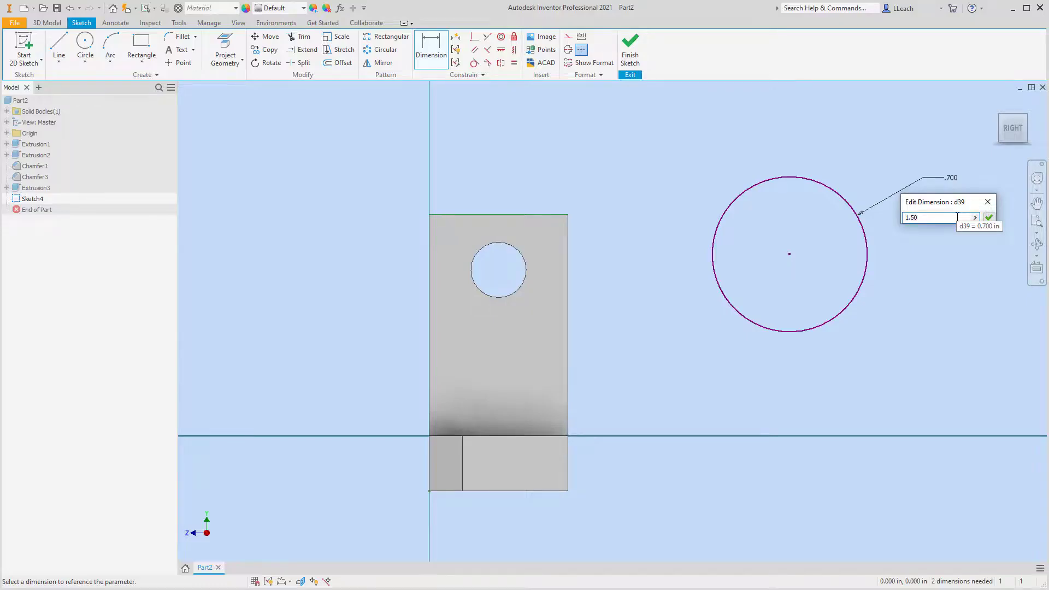
key("Return")
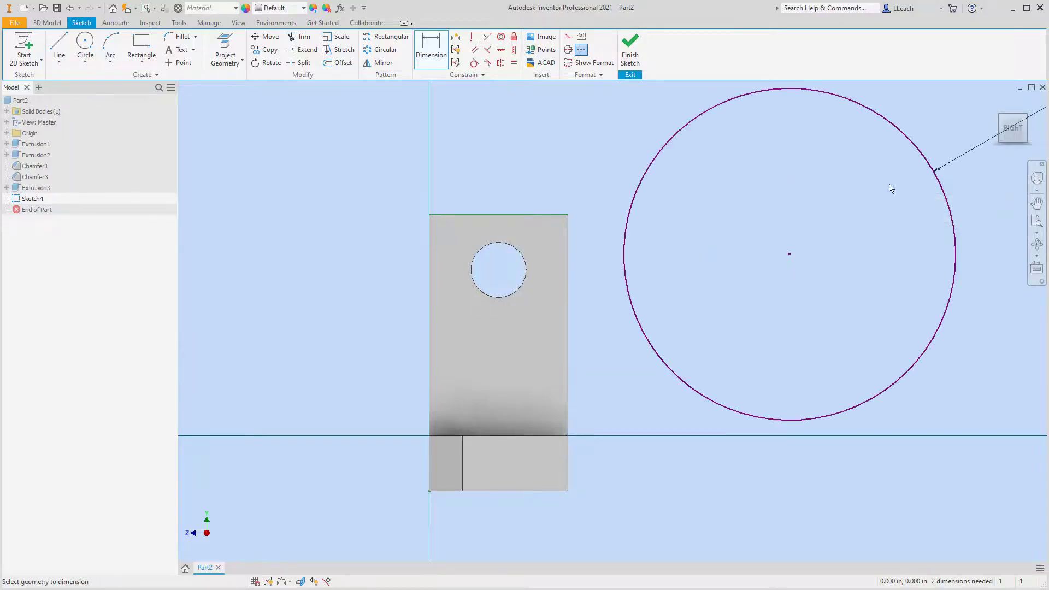
Move the large circle by its centre onto the lower middle of the upright, with its crest just below the top edge.
scroll(766, 245, "down", 3)
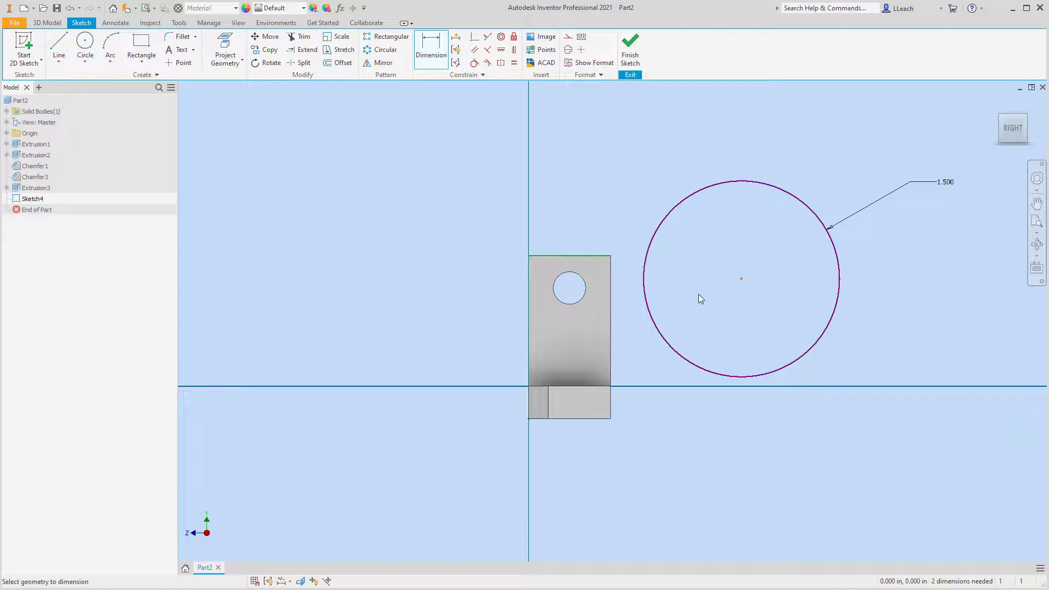
key("Escape")
left_click_drag(742, 280, 569, 359)
scroll(595, 229, "down", 3)
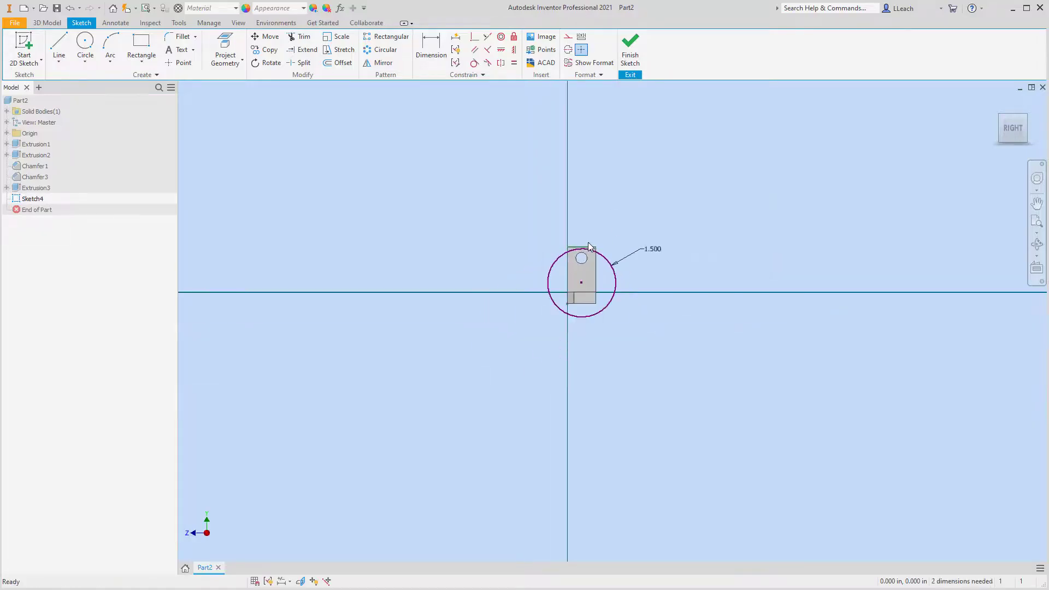
scroll(587, 241, "up", 6)
scroll(579, 200, "down", 2)
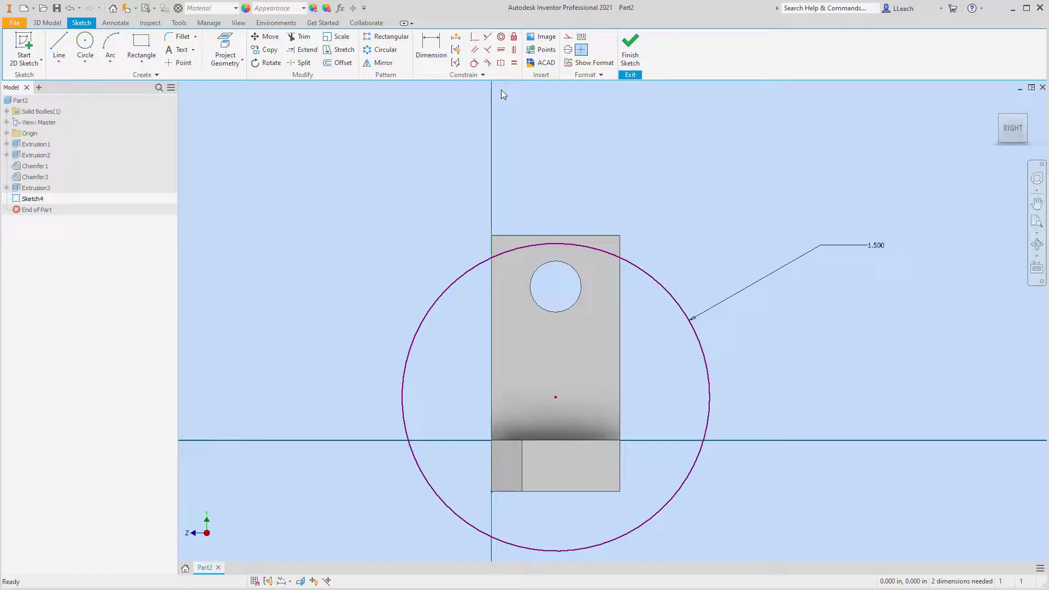
Constrain the large circle tangent to the projected top edge of the upright.
left_click(473, 63)
left_click(554, 238)
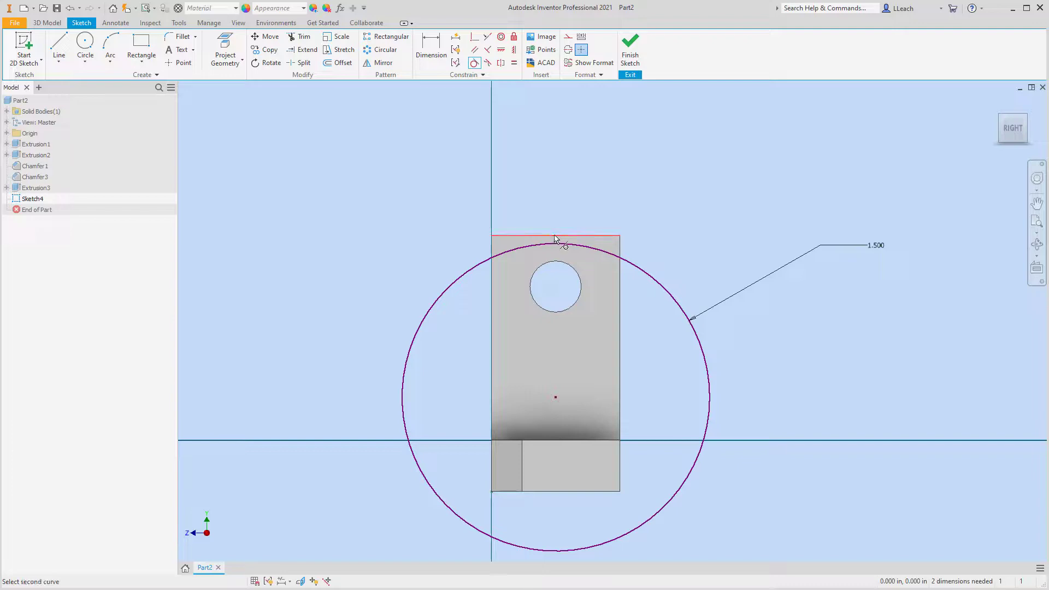
left_click(556, 247)
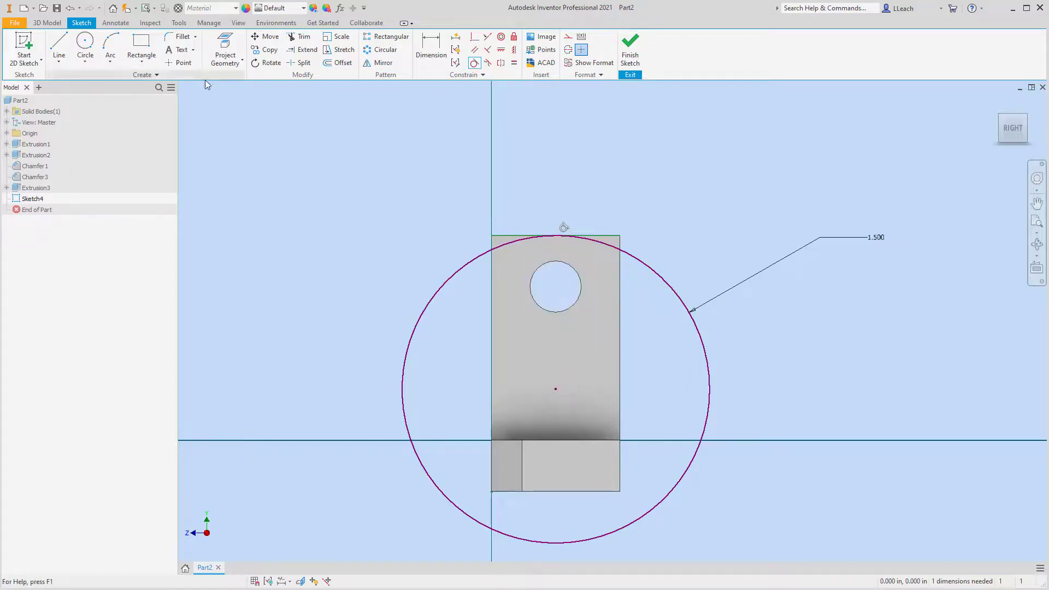
Project the edge of the upright's cross hole into the sketch.
left_click(431, 52)
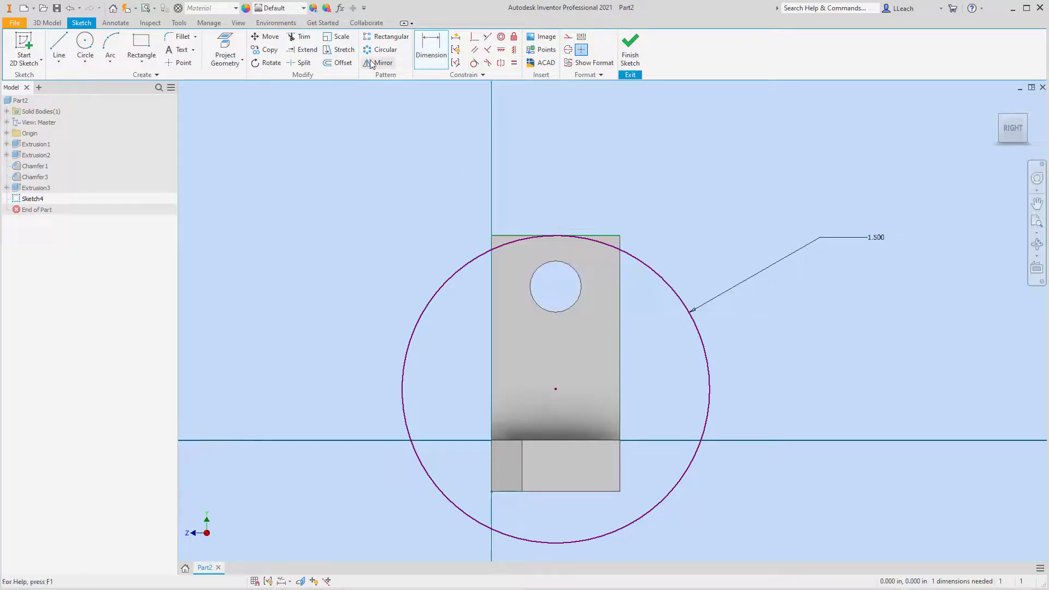
left_click(224, 45)
left_click(224, 47)
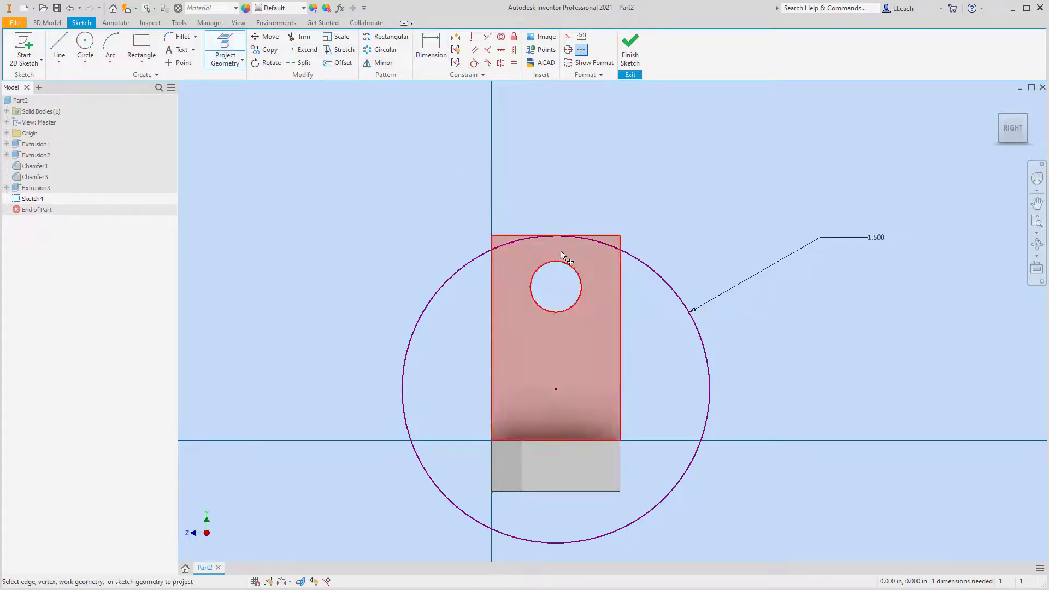
left_click(552, 265)
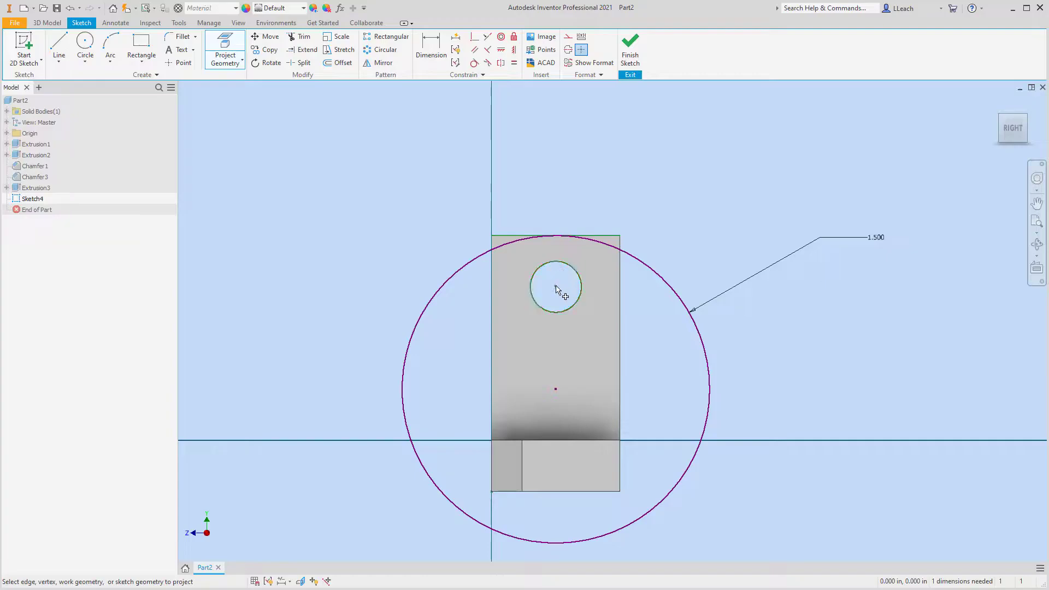
left_click(431, 46)
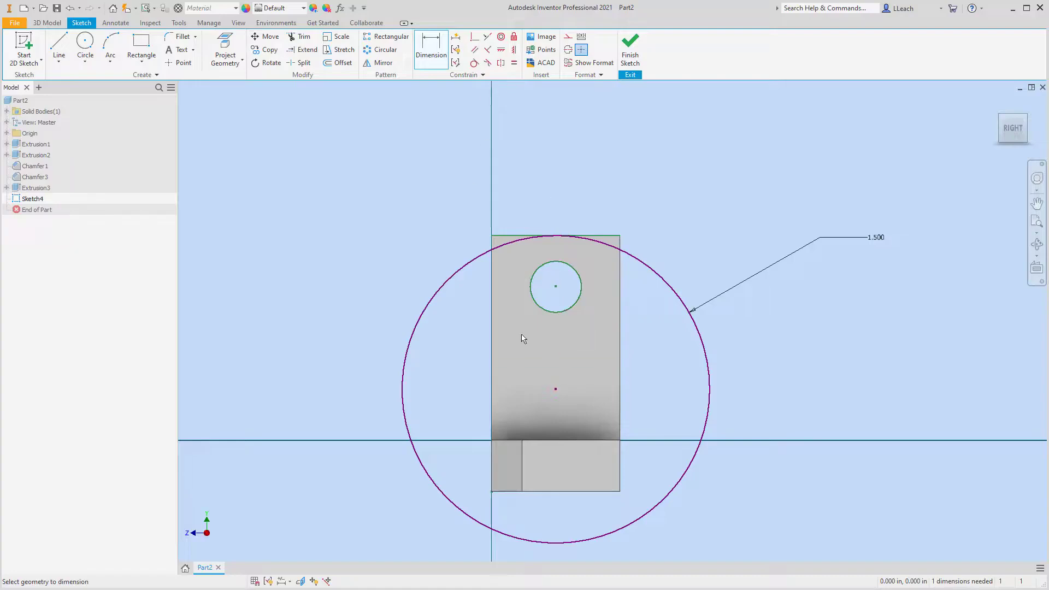
left_click(501, 51)
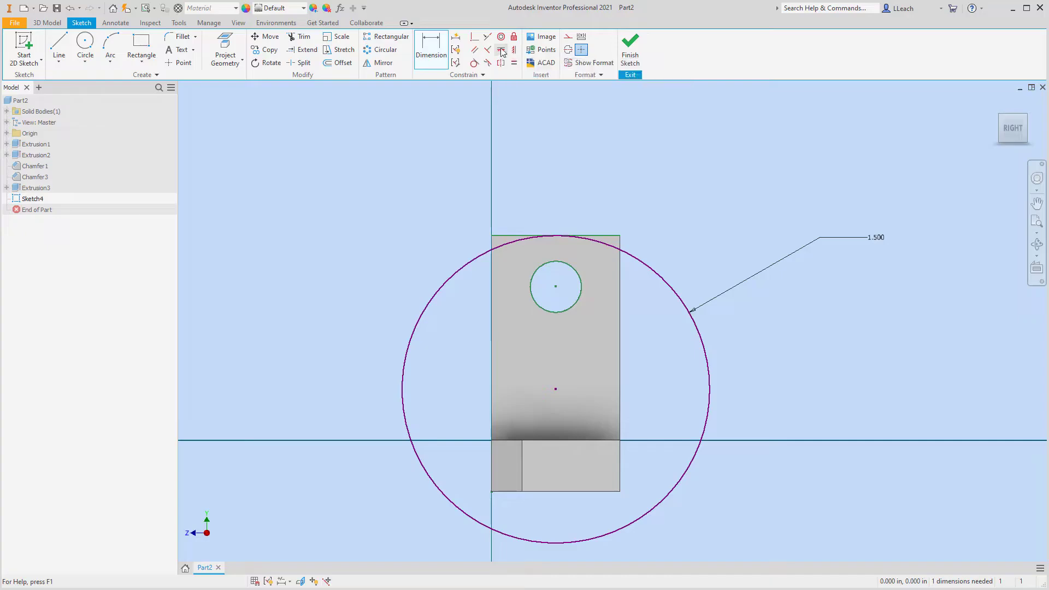
left_click(557, 286)
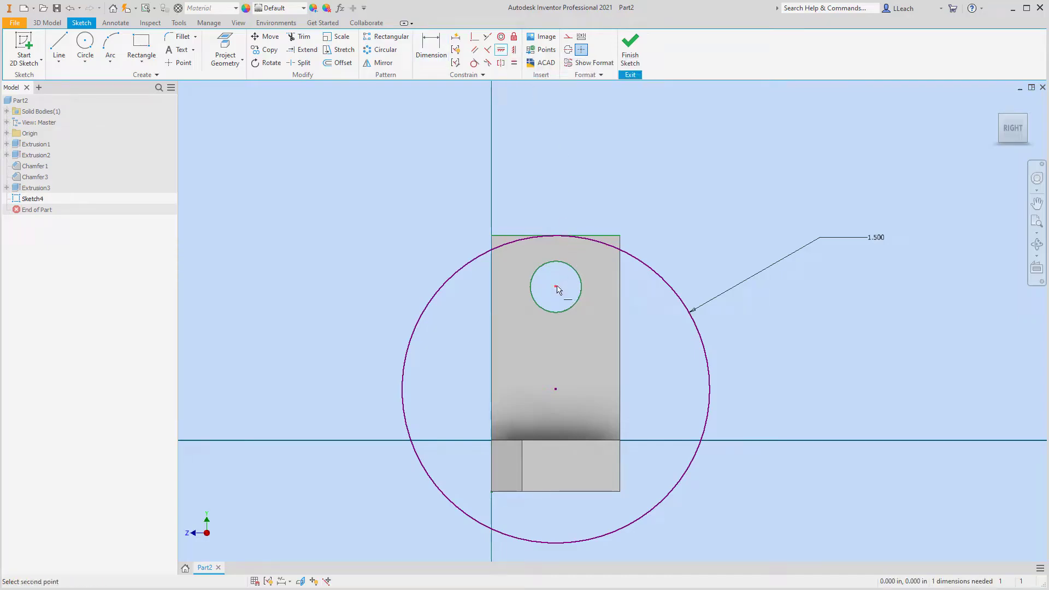
key("Escape")
Align the large circle's centre vertically with the centre of the cross hole using a Vertical constraint.
left_click(515, 51)
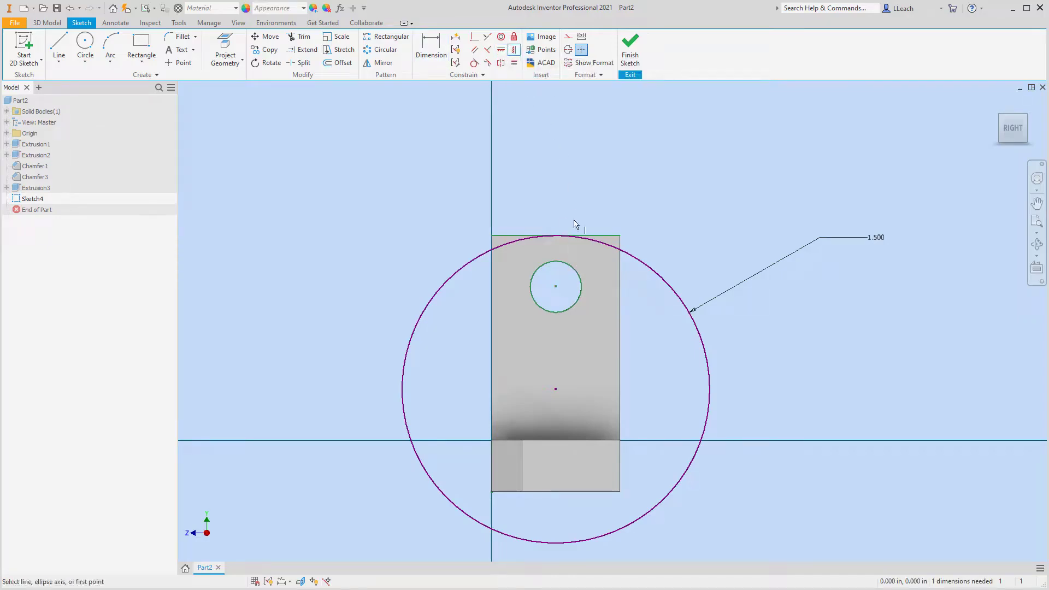
left_click(556, 287)
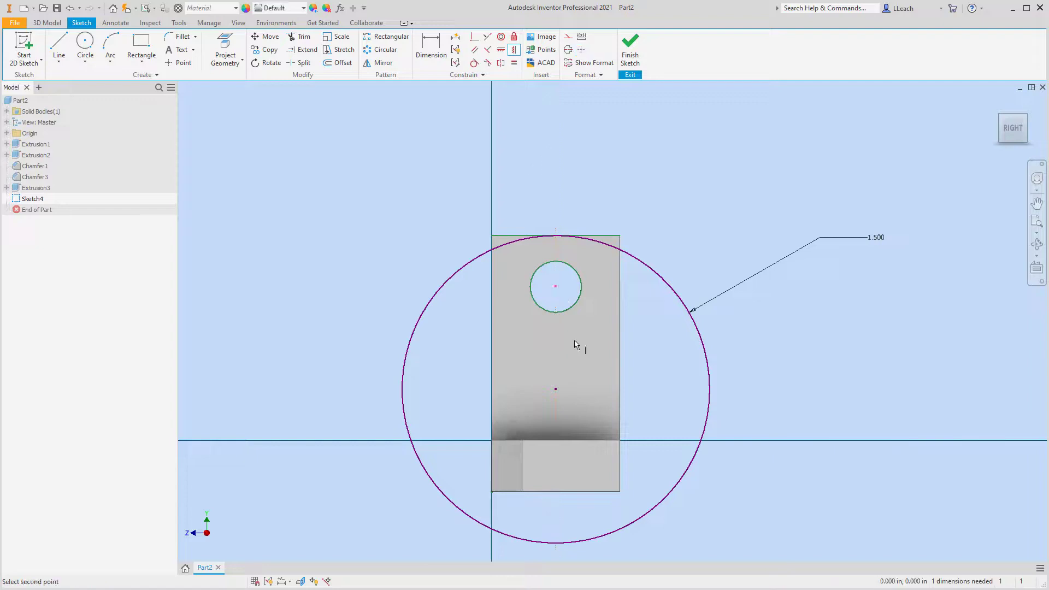
left_click(555, 390)
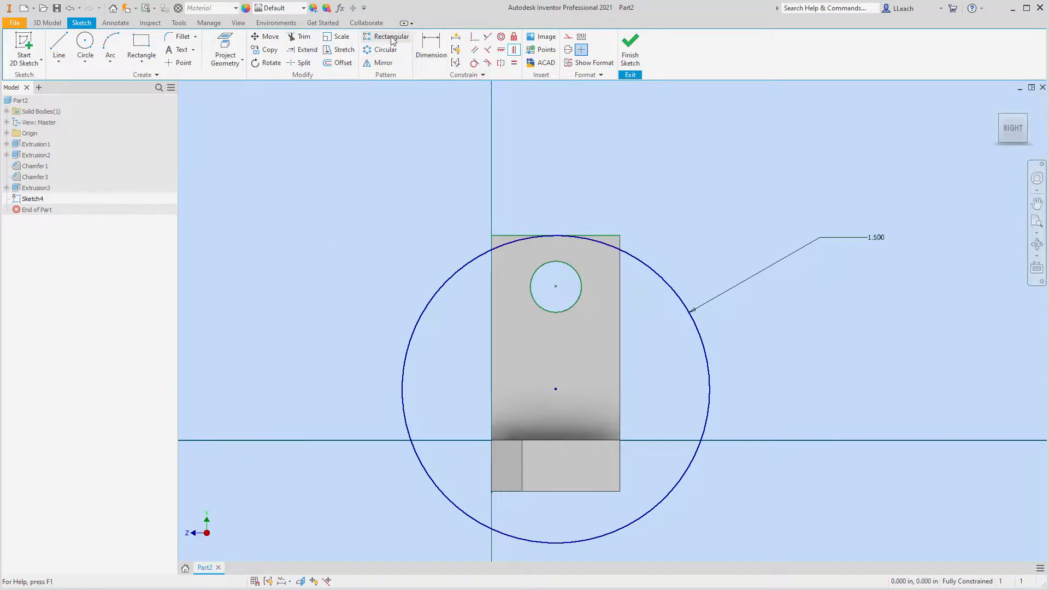
Try to trim away the portion of the large circle outside the upright.
left_click(299, 37)
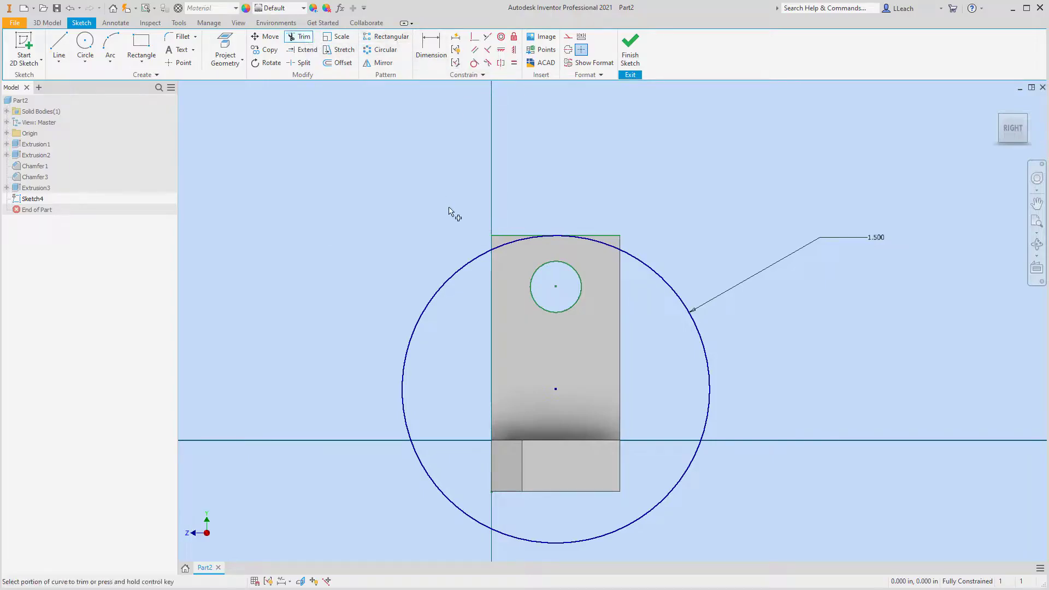
left_click(457, 273)
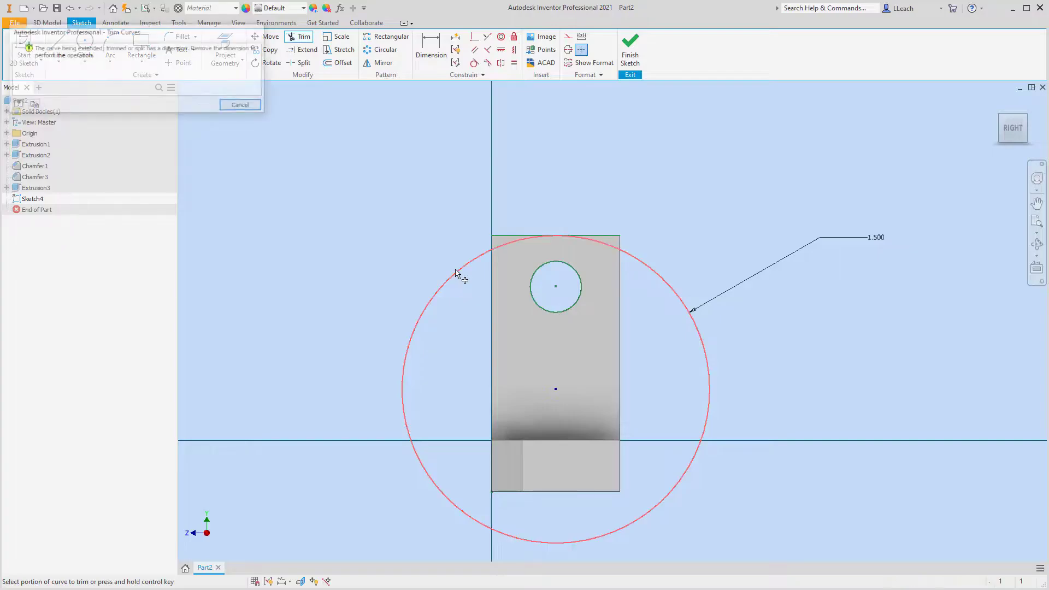
left_click(258, 108)
key("Escape")
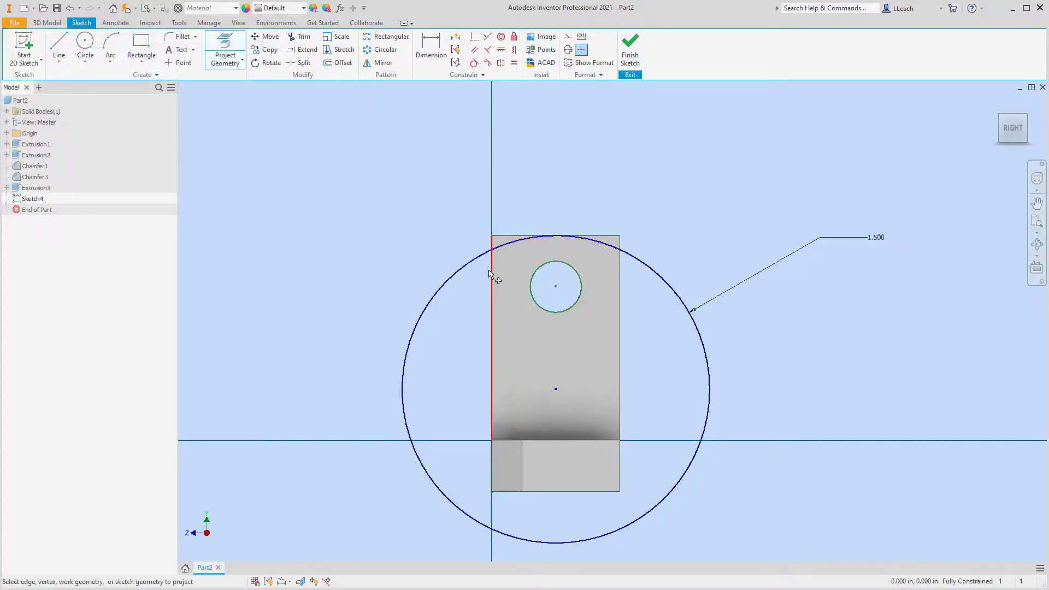
Project the upright's two vertical edges and trim the circle down to the arc between them near the top.
left_click(617, 267)
key("Escape")
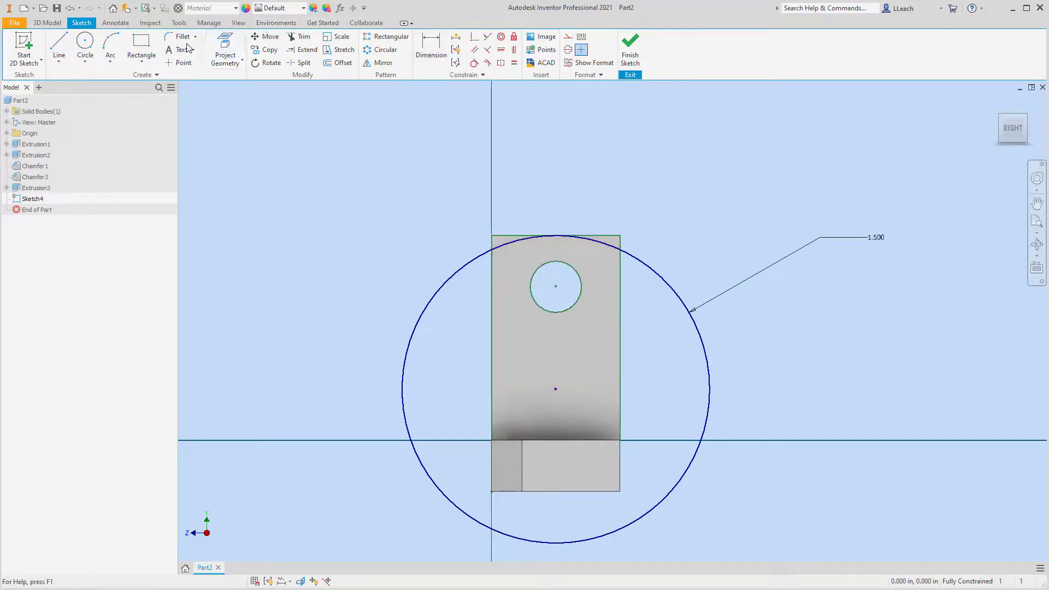
left_click(300, 36)
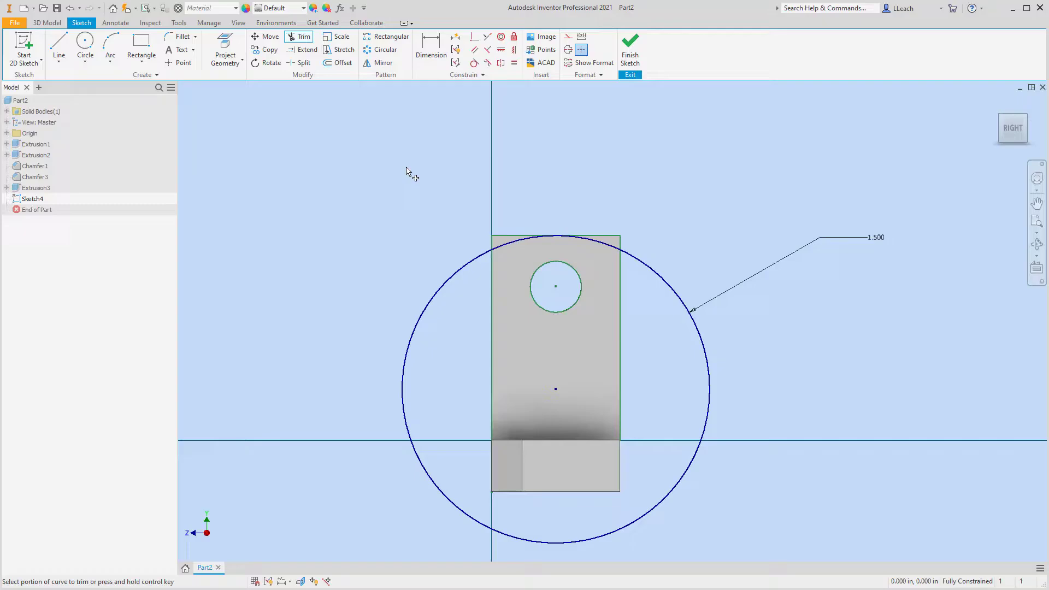
left_click(447, 282)
key("Escape")
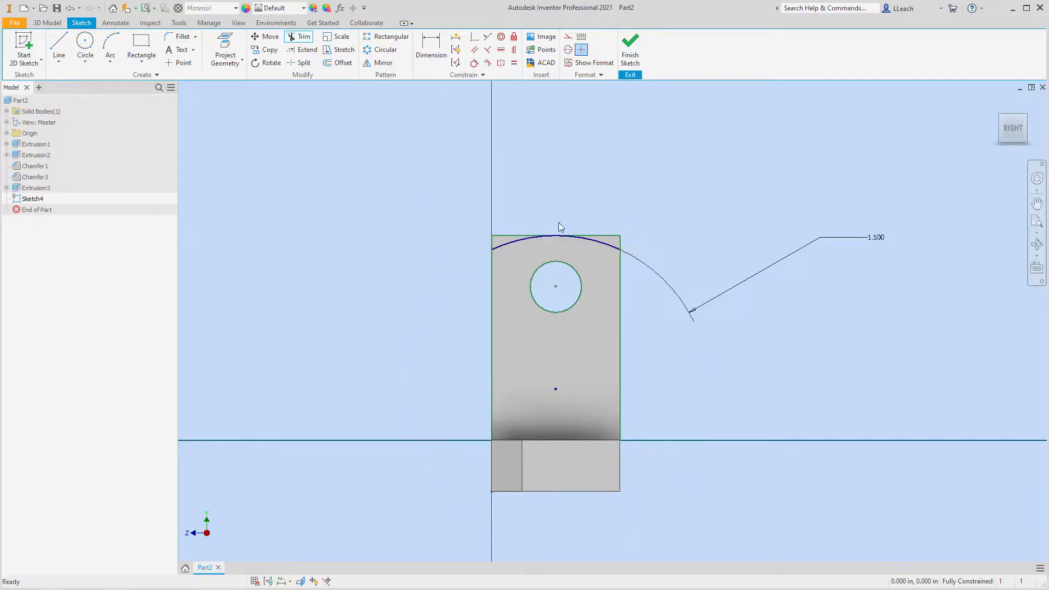
Finish the sketch and extrude the two corner regions above the arc as a Through All cut across both uprights.
scroll(558, 223, "up", 4)
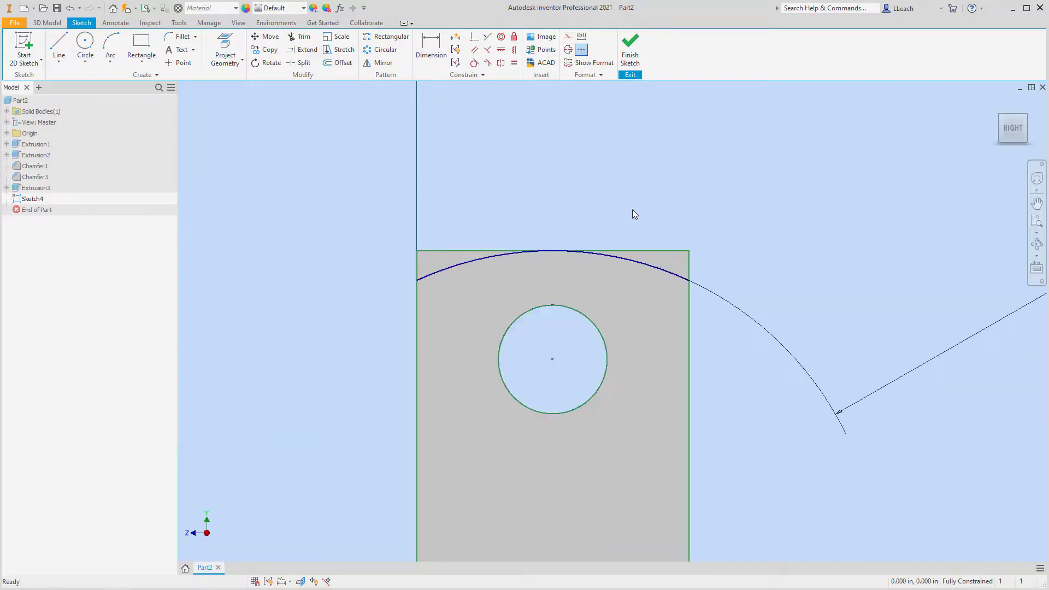
left_click(632, 52)
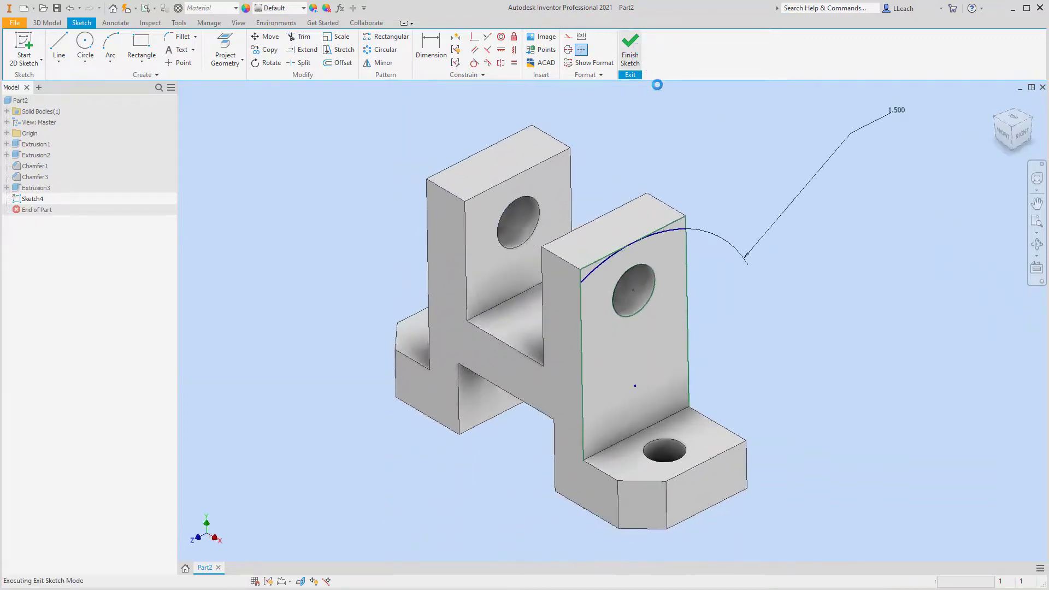
left_click(60, 52)
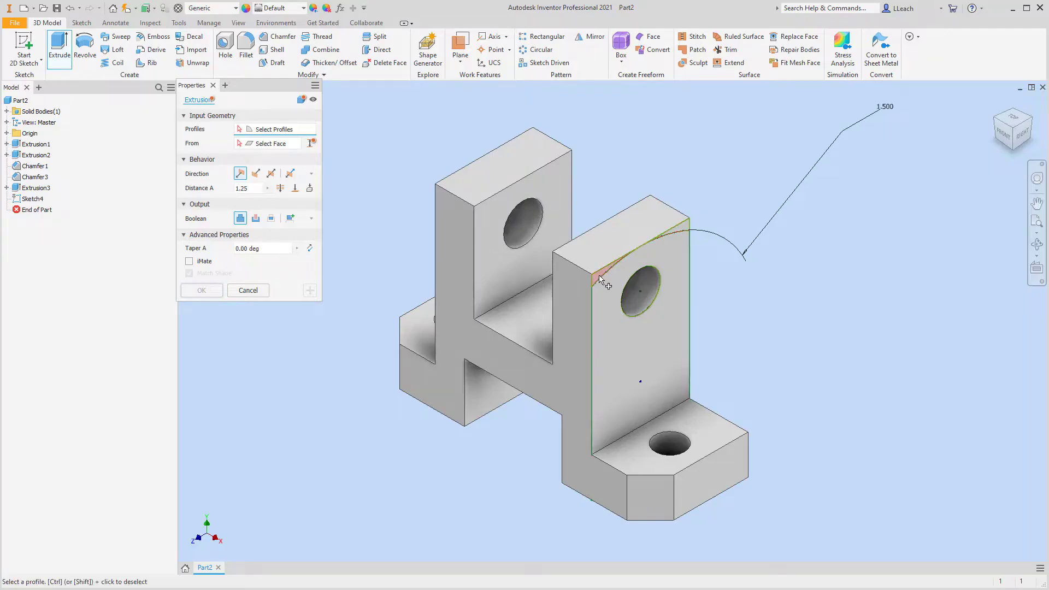
left_click(601, 277)
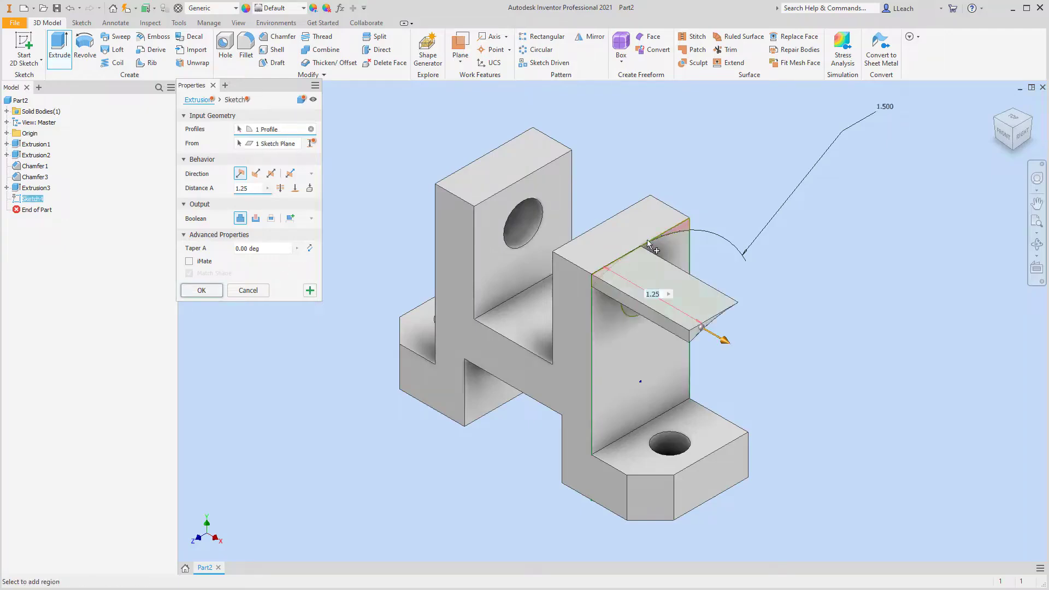
left_click(685, 229)
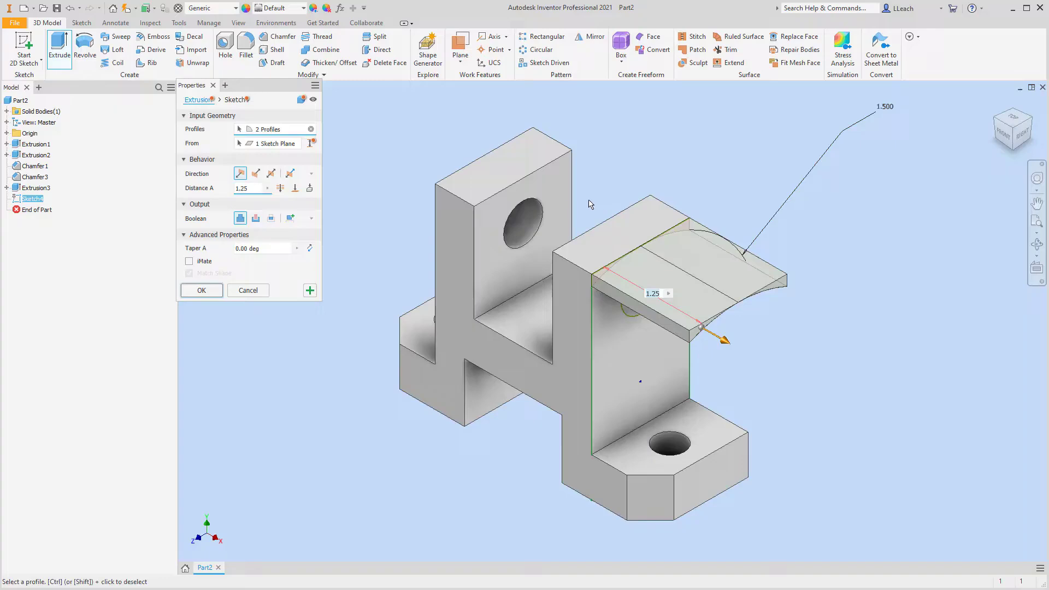
left_click(256, 218)
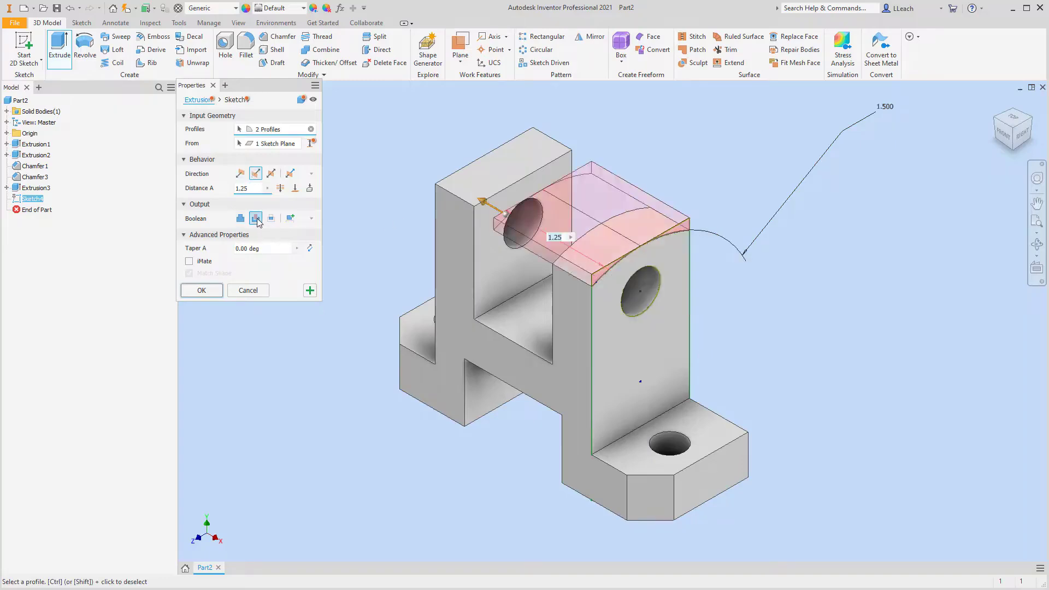
left_click(280, 188)
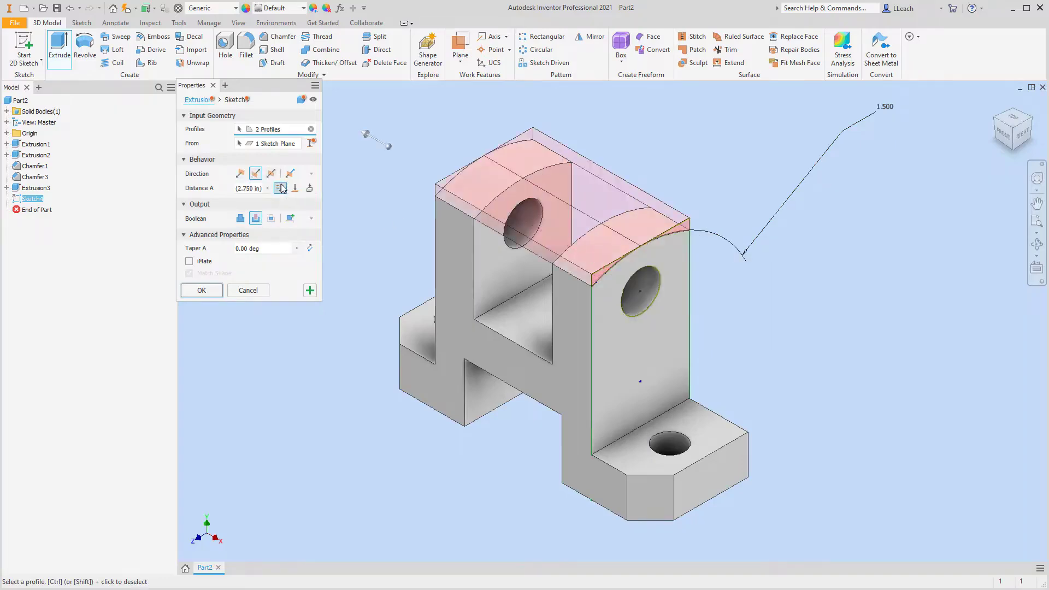
left_click(202, 290)
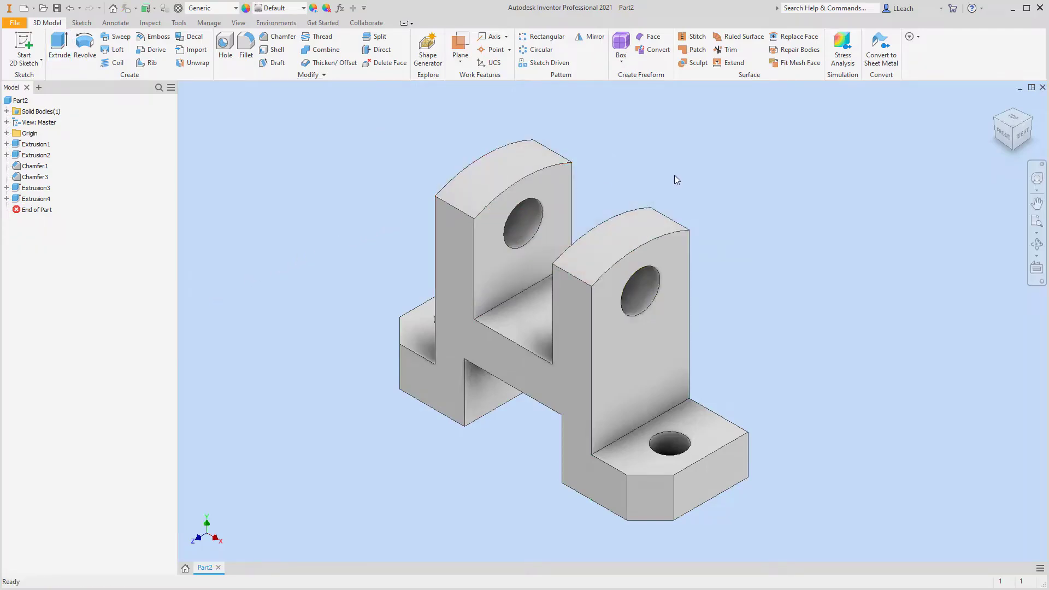
Save the part as INVENTOR ANCHOR BASE in the Parametric-Modeling2 folder.
middle_click_drag(691, 184, 720, 186)
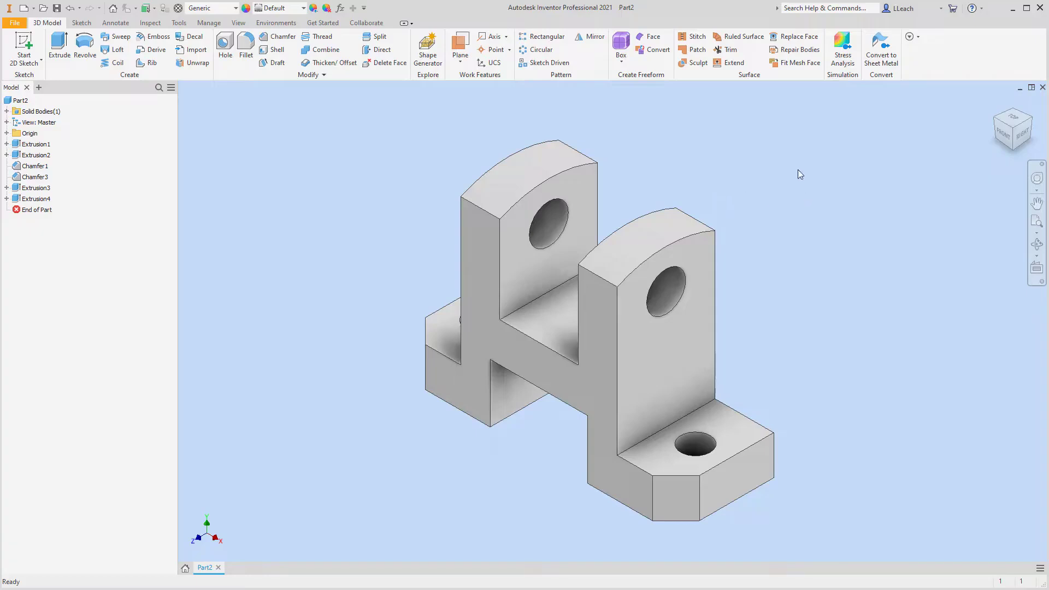
left_click(15, 23)
left_click(51, 115)
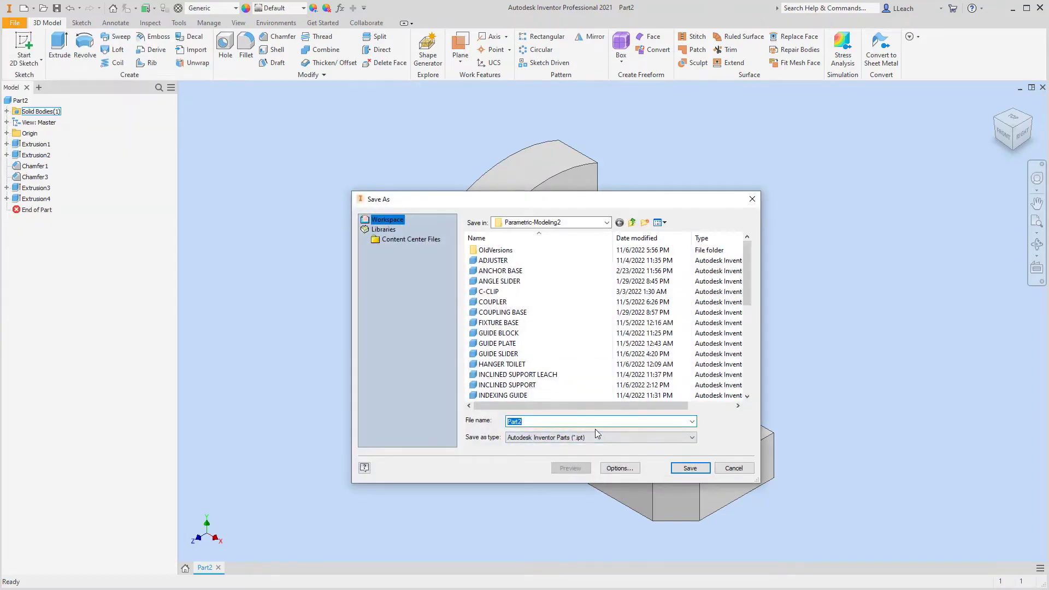
type("ANCHOR BASE")
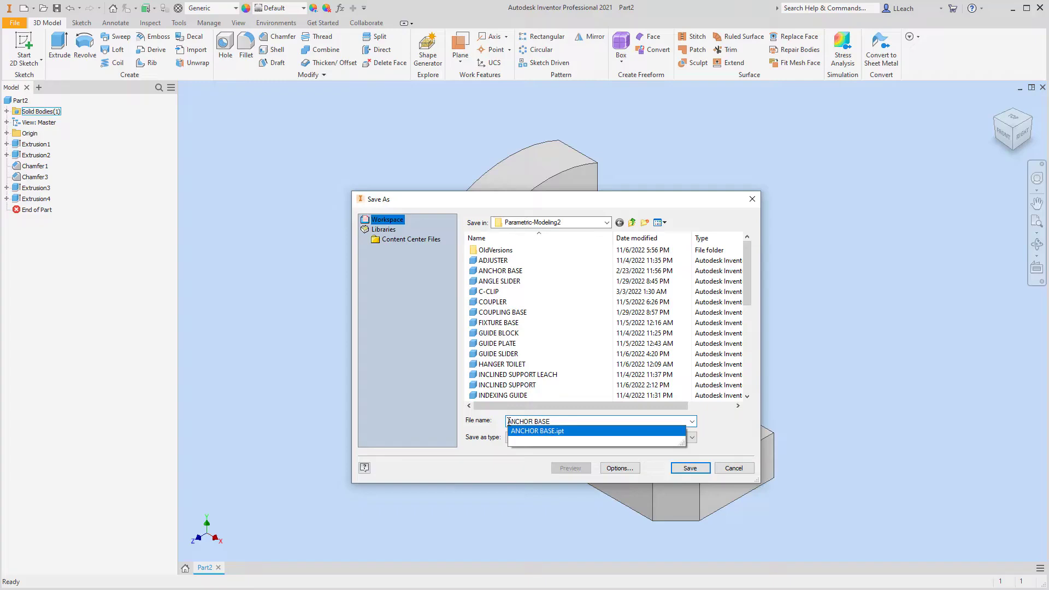
type("INVENTOR")
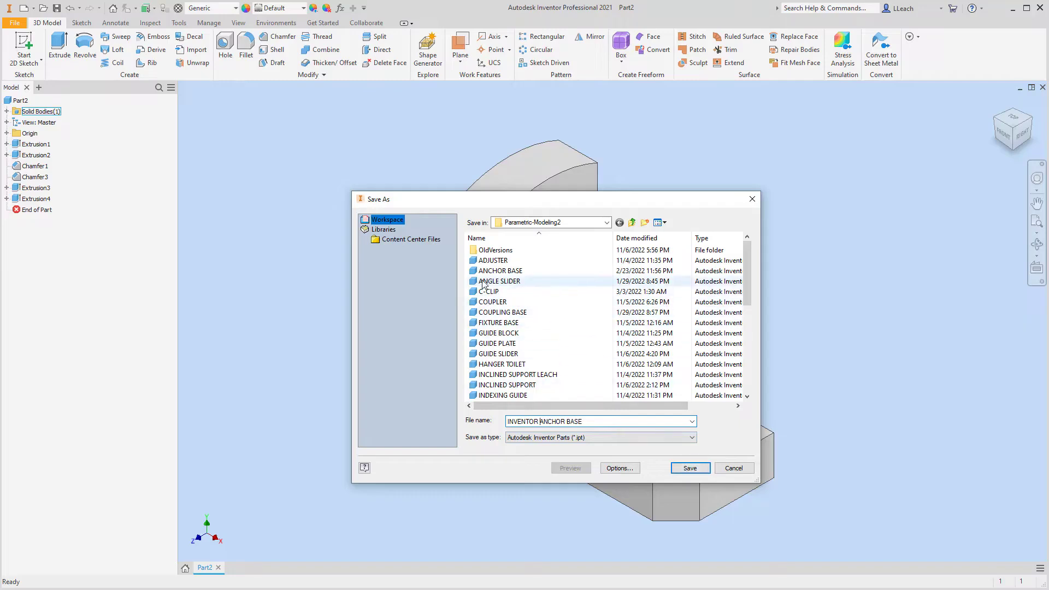
mouse_move(528, 276)
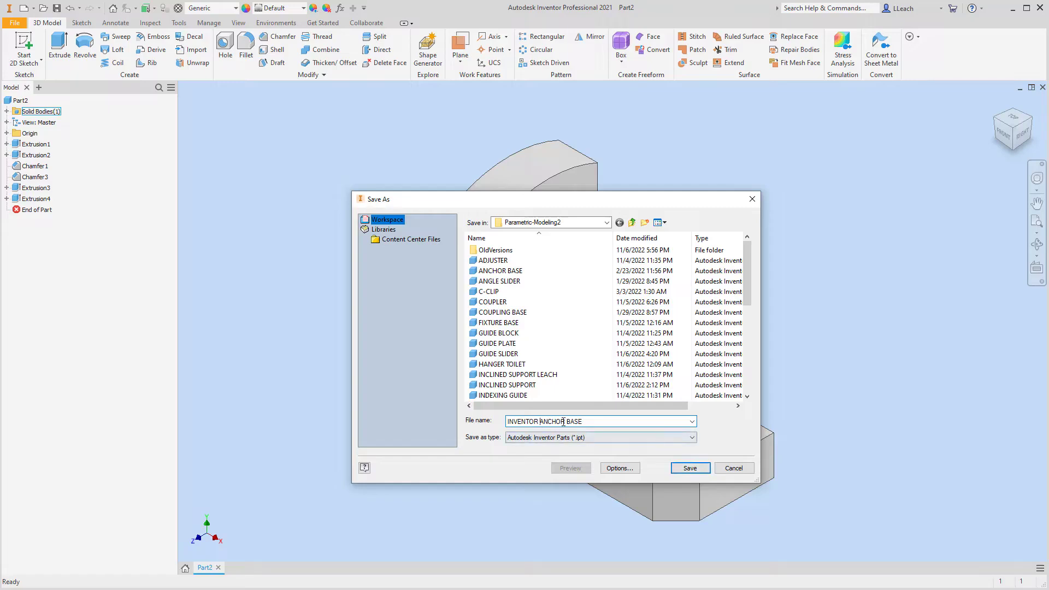
left_click(690, 468)
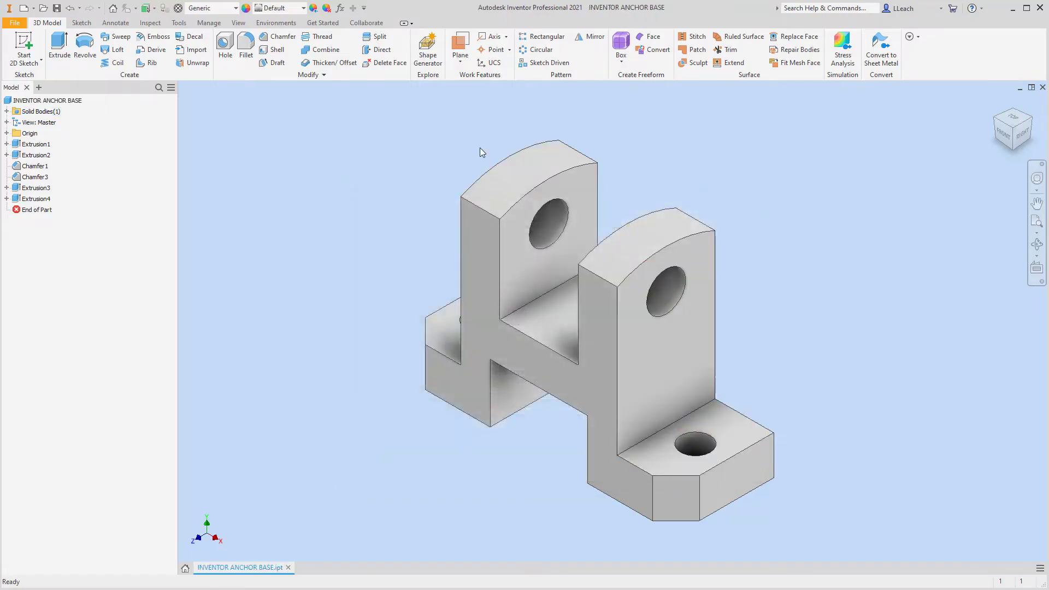
Set the model's visual style to Shaded with Edges and toggle the ground plane on and off.
left_click(239, 23)
left_click(205, 58)
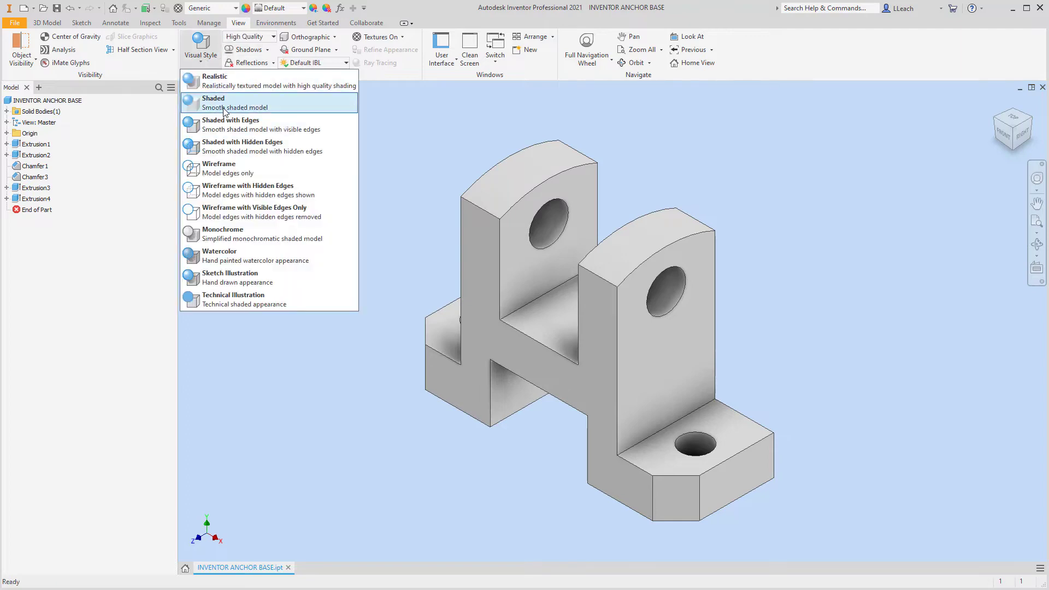
left_click(219, 122)
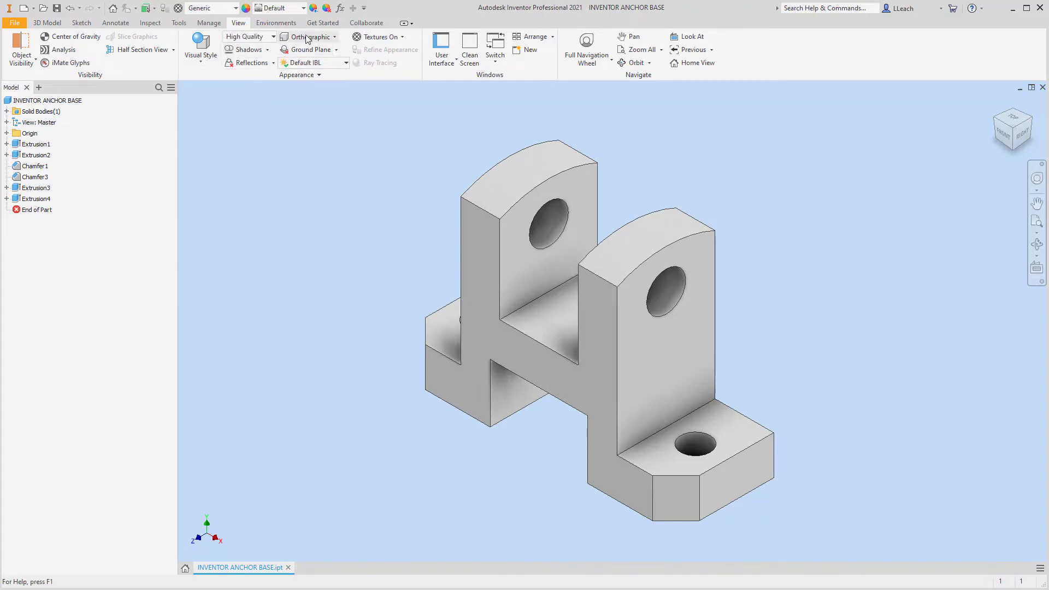
left_click(298, 51)
left_click(295, 53)
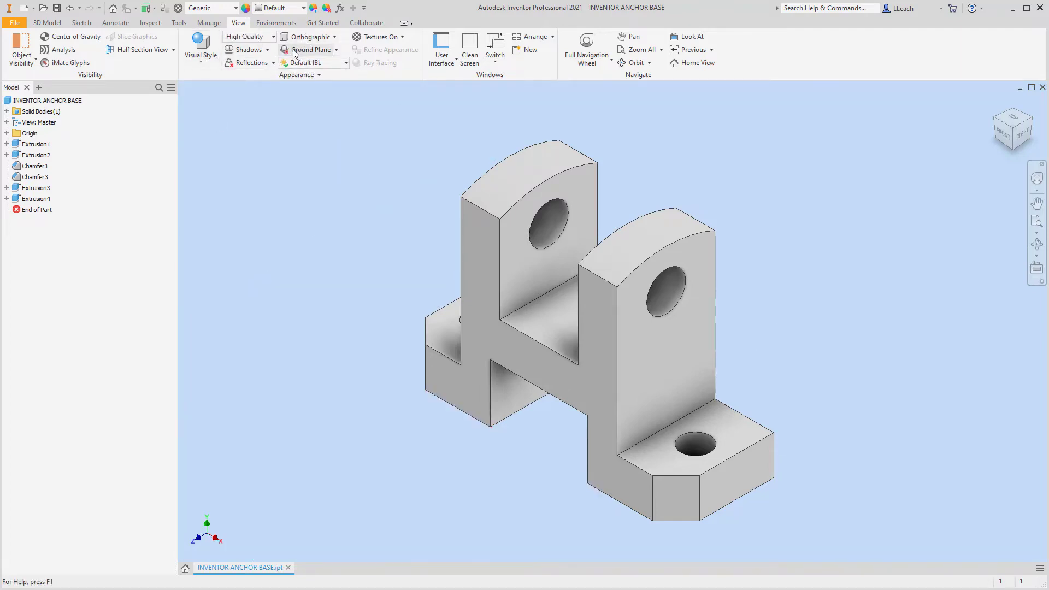
Turn on shadows and set the lighting style to Photo Booth.
left_click(252, 50)
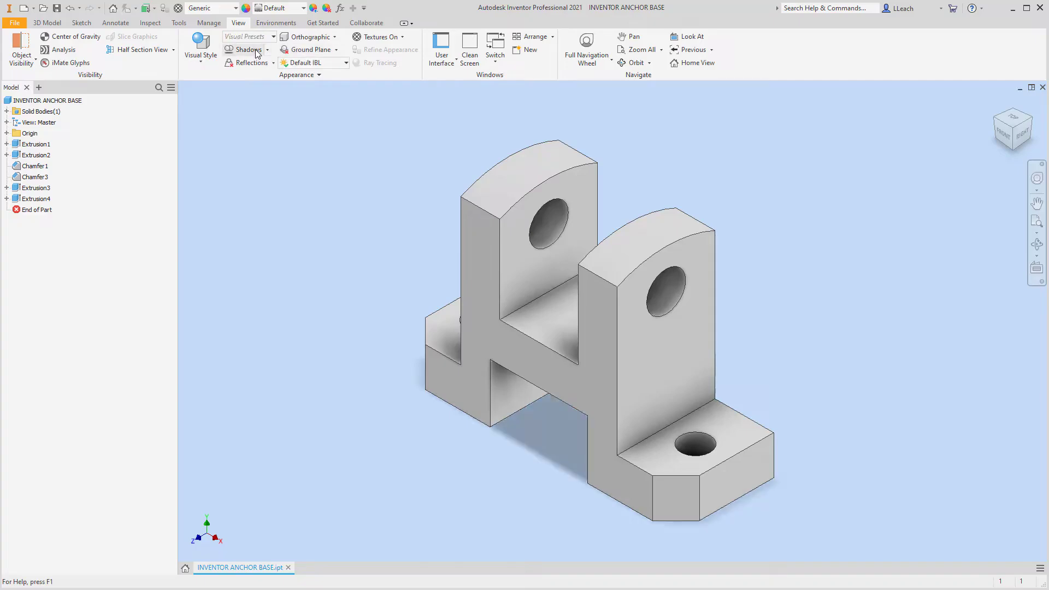
left_click(315, 63)
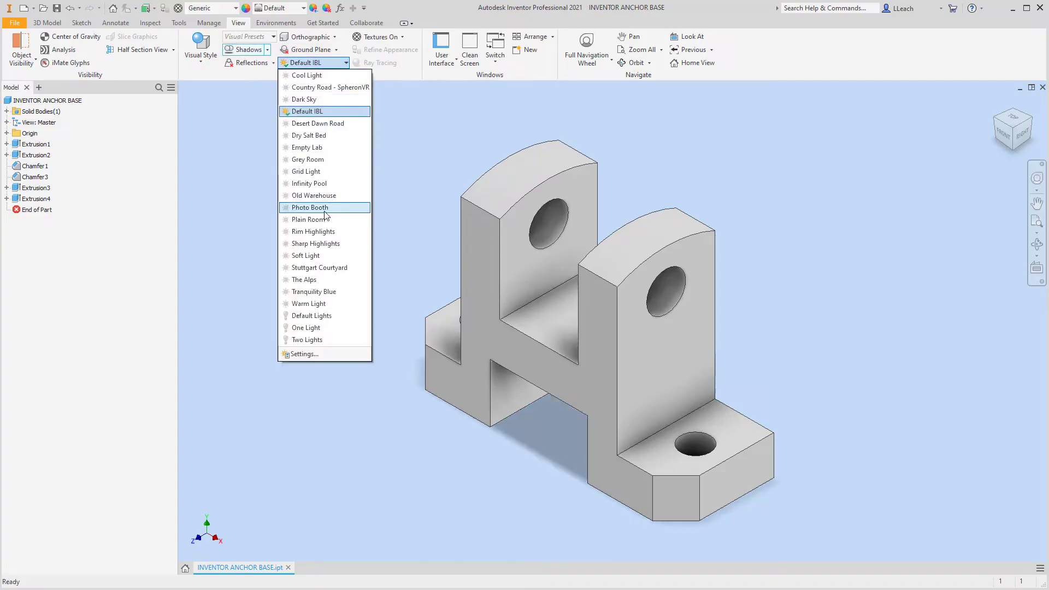
left_click(325, 208)
Apply the Smooth - Ivory appearance to the part and save the file.
left_click(303, 8)
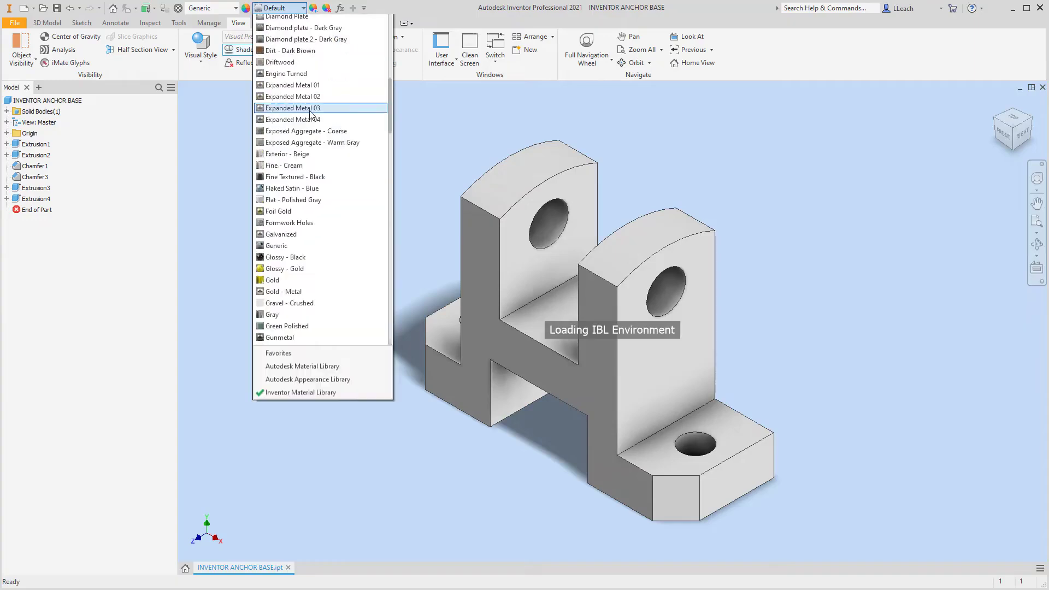
scroll(308, 219, "down", 10)
scroll(308, 228, "down", 15)
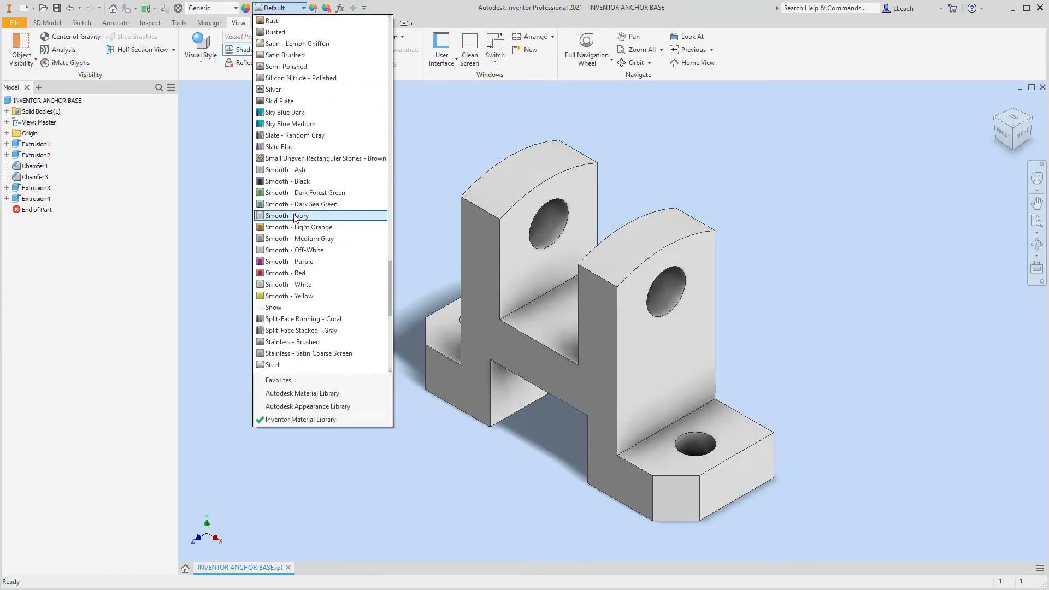
left_click(301, 217)
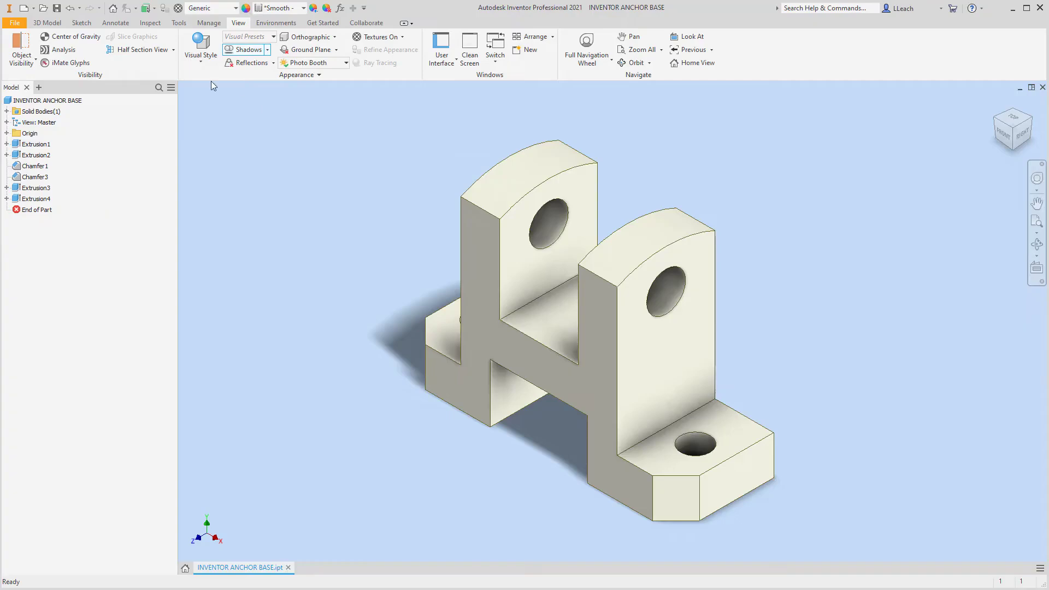
left_click(15, 23)
left_click(34, 113)
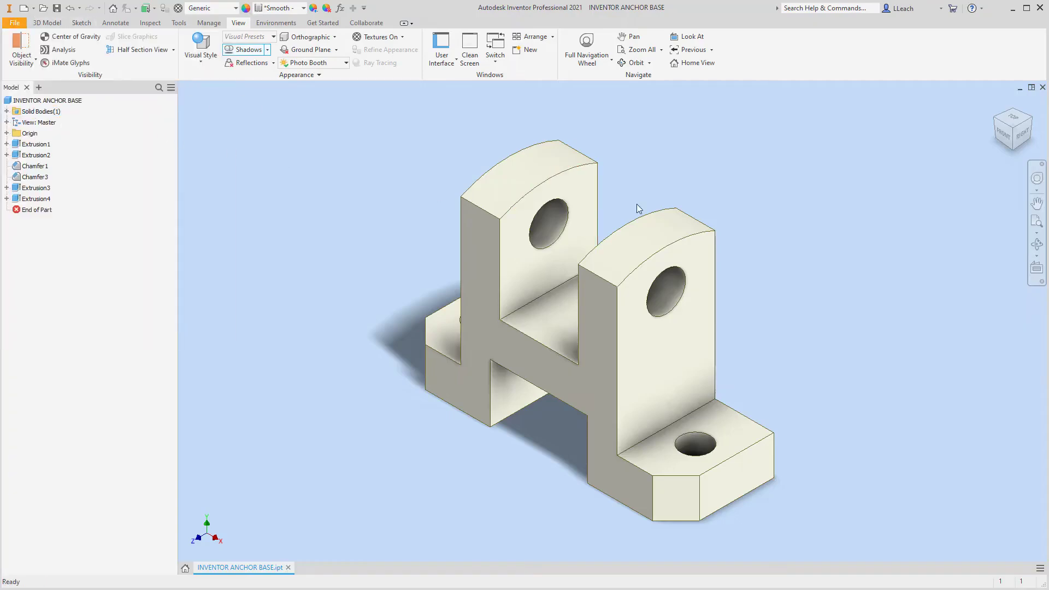